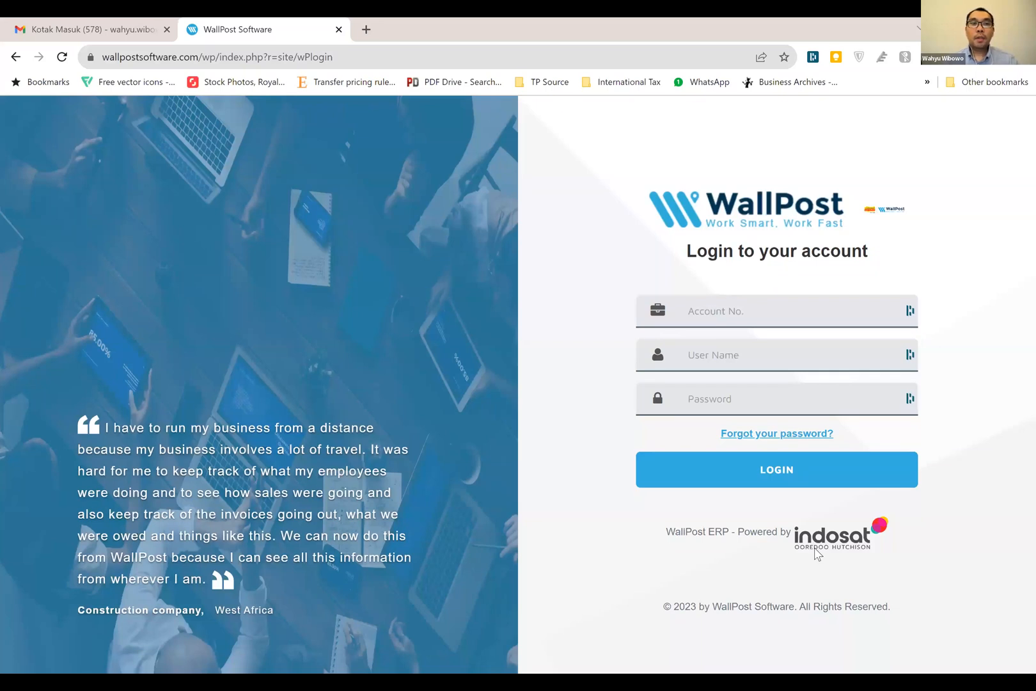
Try to load the site's home page at wallpostsoftware.com
left_click(392, 57)
type("wall")
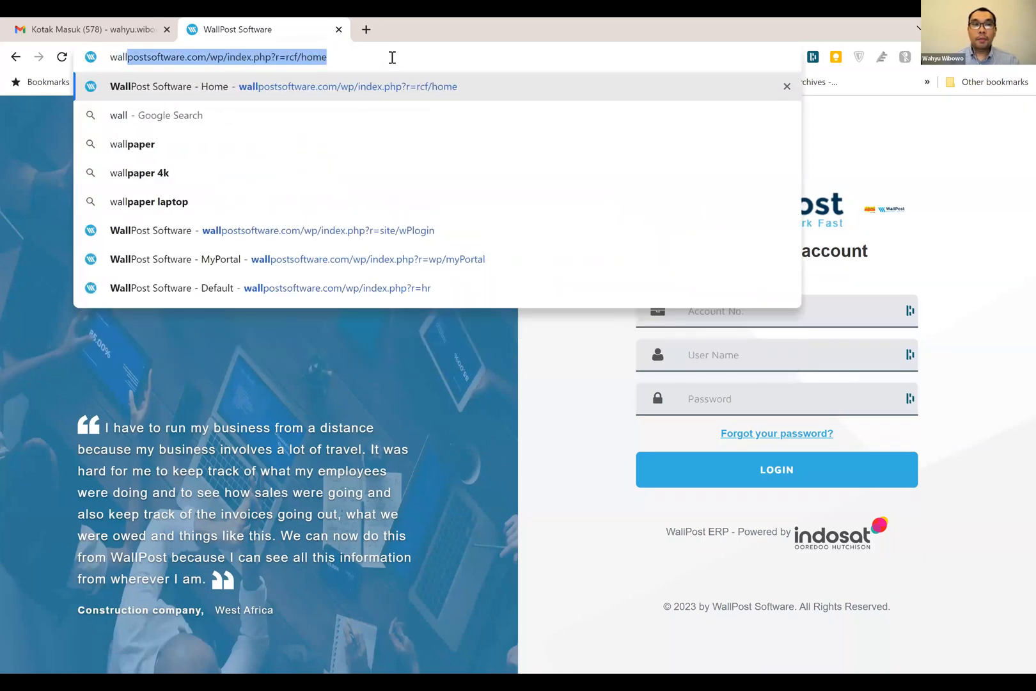
type("postsoftware.co")
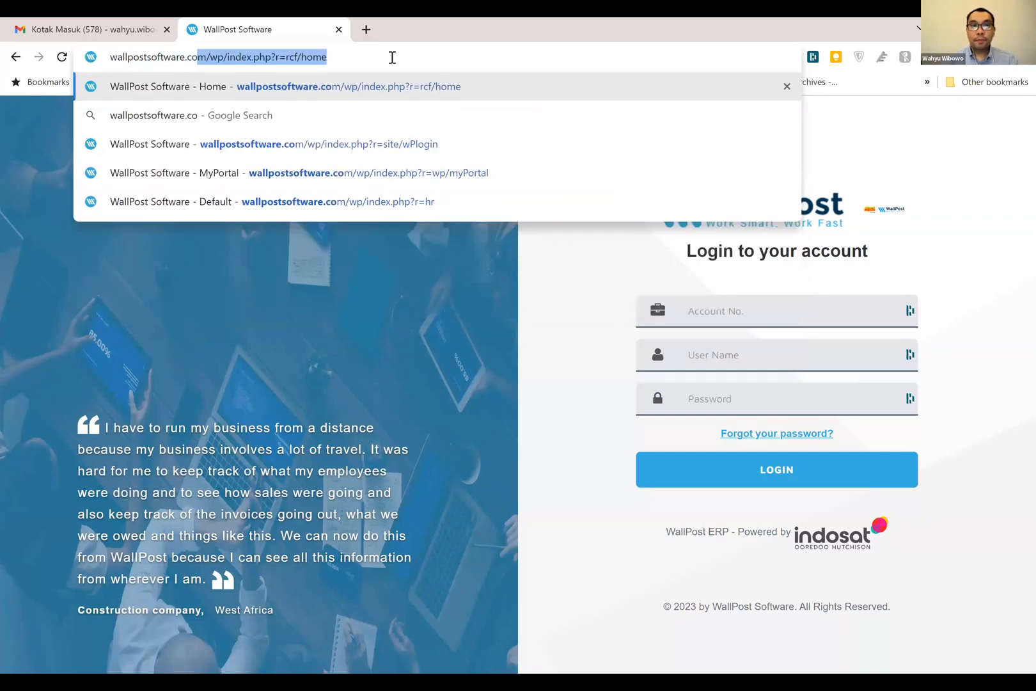
type("m")
key("Return")
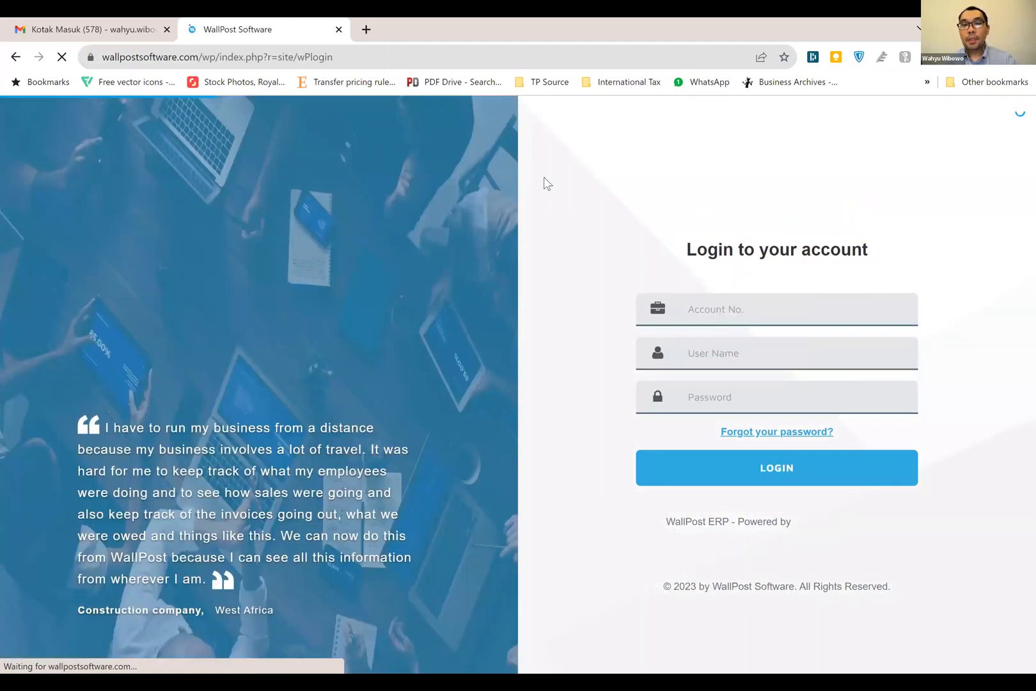
Try to reload the site with the login path selected for removal from the address
left_click(570, 61)
key("End")
key("ctrl+shift+Left")
key("ctrl+shift+Left")
key("ctrl+shift+Left")
key("ctrl+shift+Left")
key("ctrl+shift+Left")
key("ctrl+shift+Left")
key("ctrl+shift+Left")
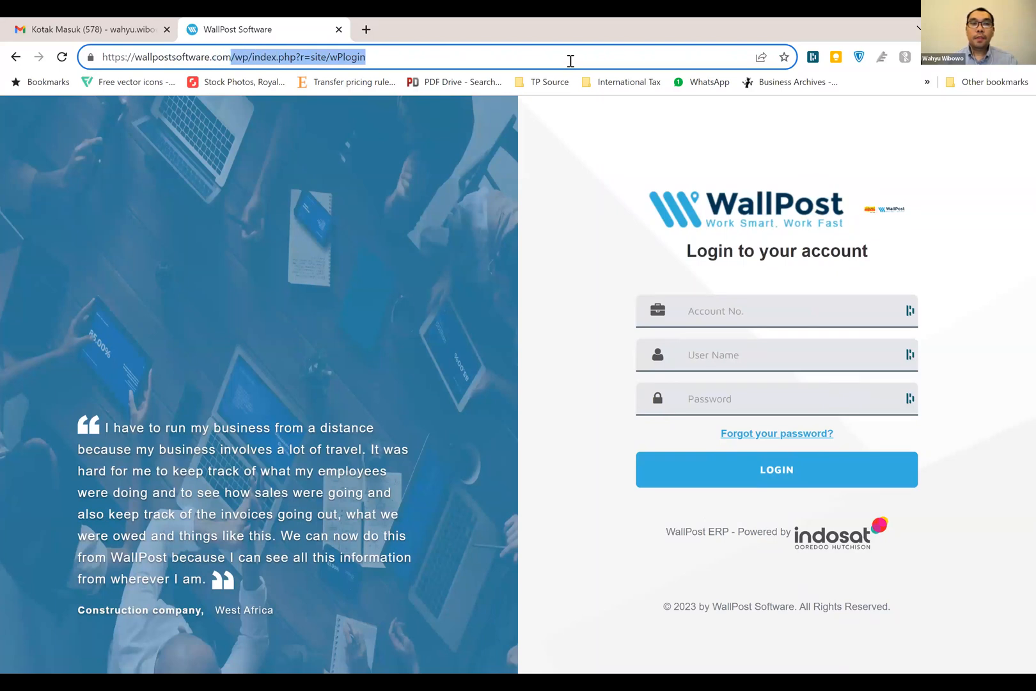
key("Return")
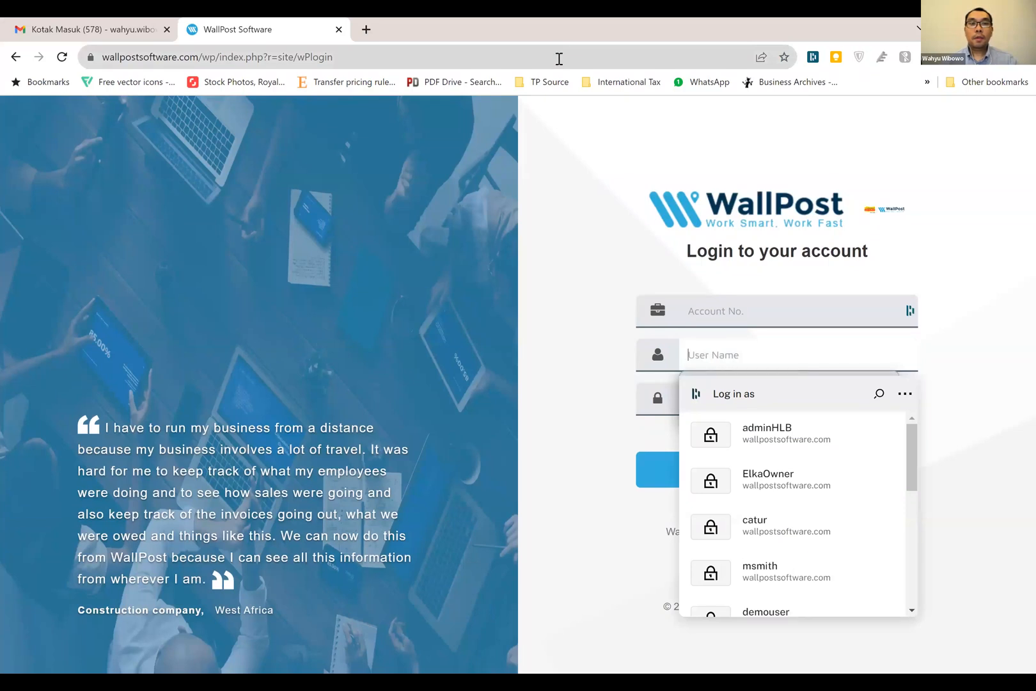
Remove the login path from the address and load the wallpostsoftware.com home page
left_click(298, 59)
key("End")
key("ctrl+shift+Left")
key("ctrl+shift+Left")
key("ctrl+shift+Left")
key("ctrl+shift+Left")
key("ctrl+shift+Left")
key("ctrl+shift+Left")
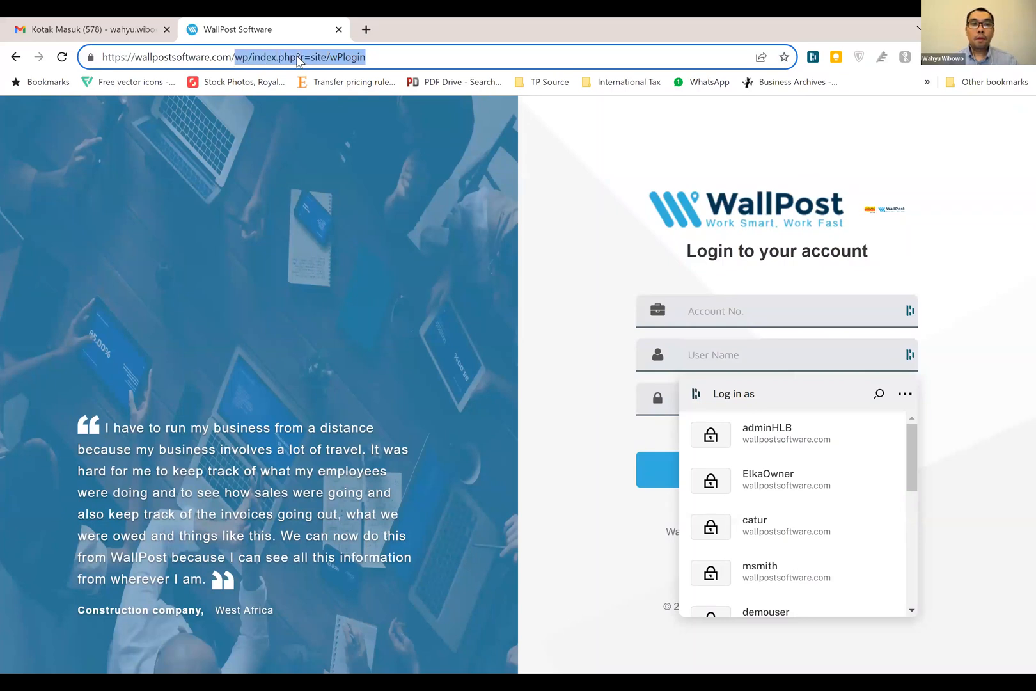
key("BackSpace")
key("Return")
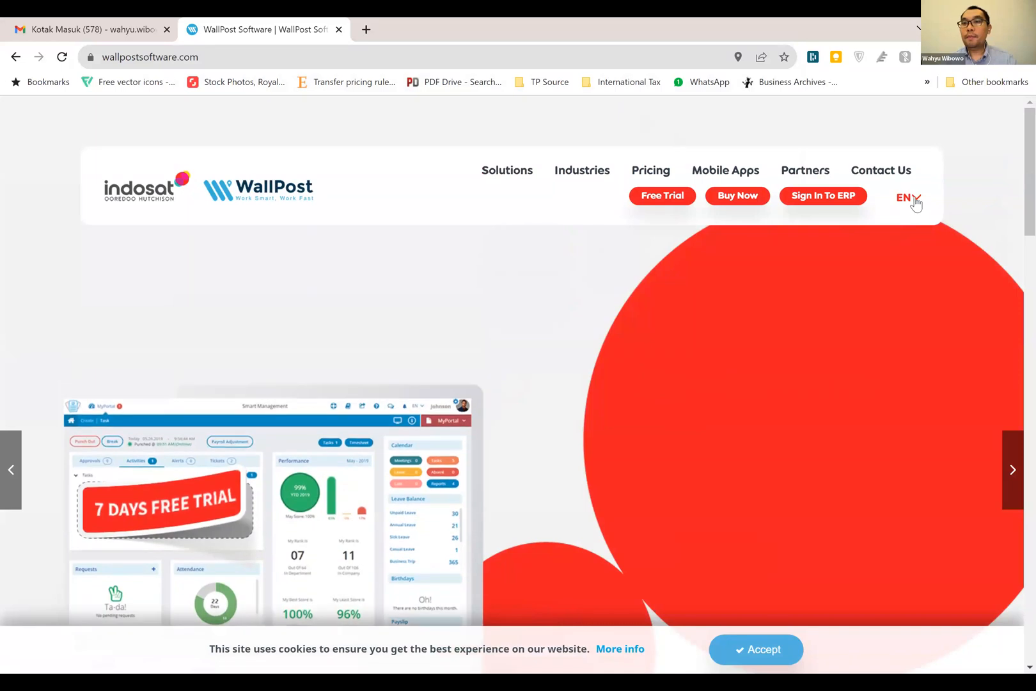
Switch the website language to Indonesian and open the ERP sign-in page
left_click(914, 199)
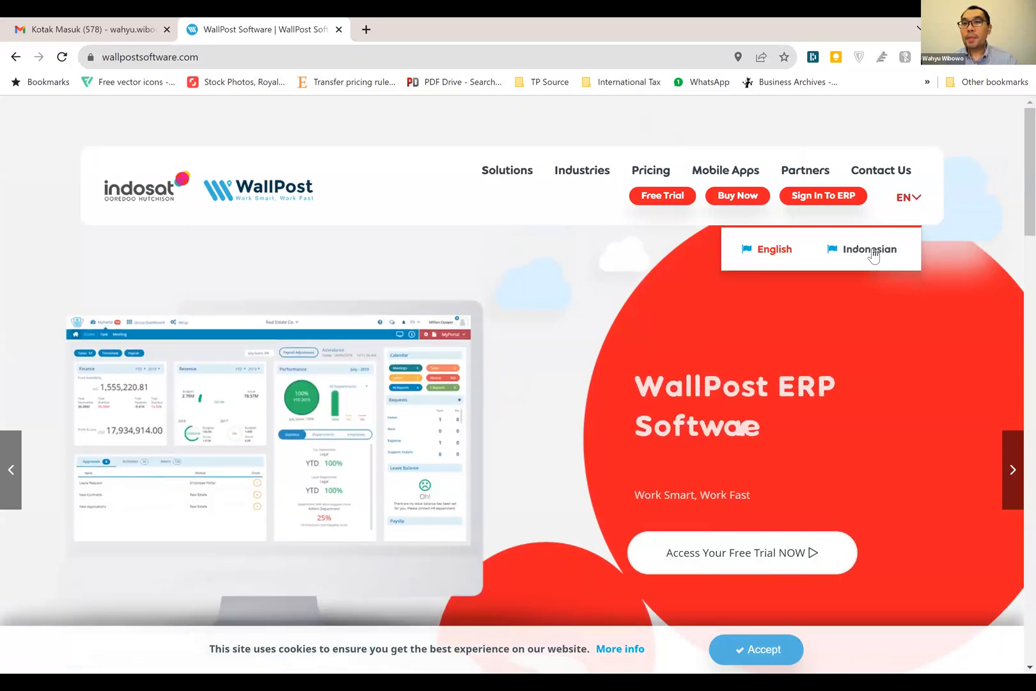
left_click(874, 253)
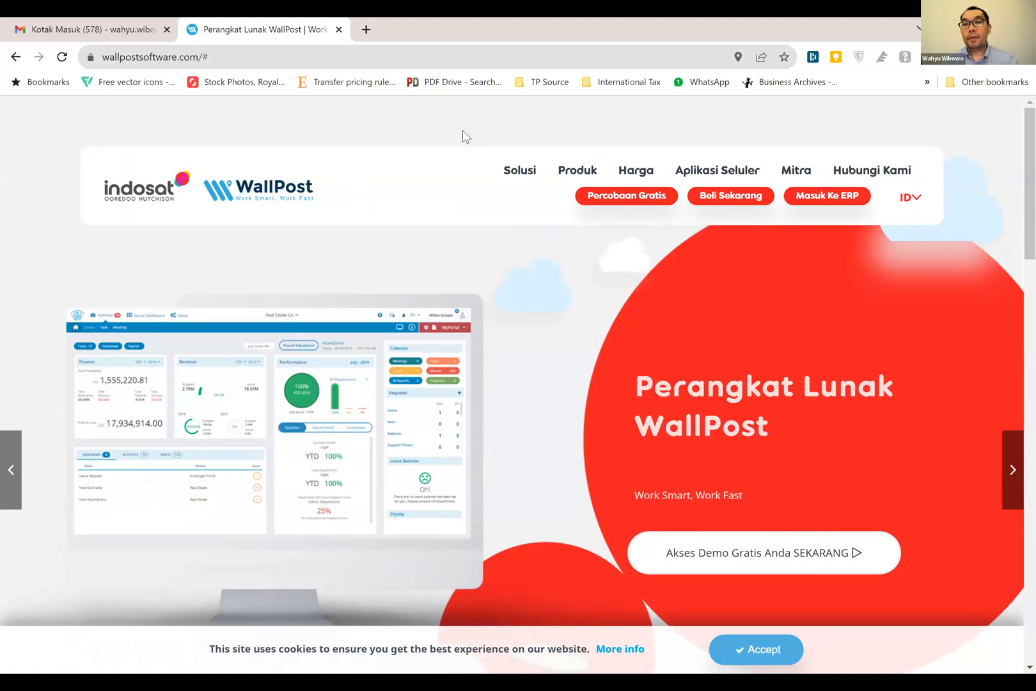
left_click(842, 202)
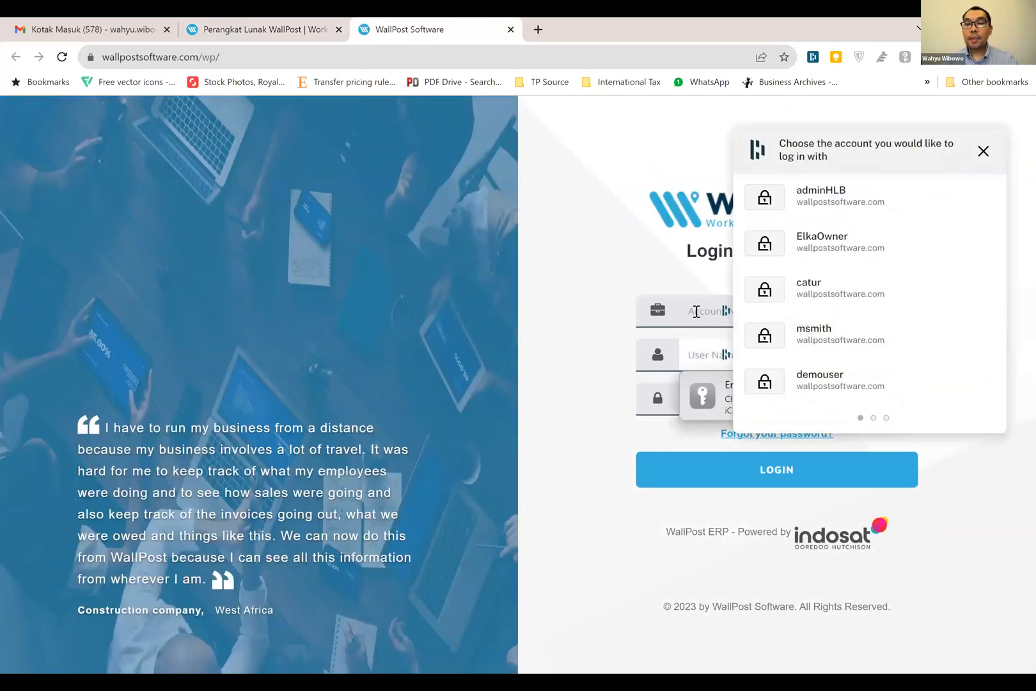
Fill in the account number, user name and password from a saved login and sign in to the ERP
left_click(696, 311)
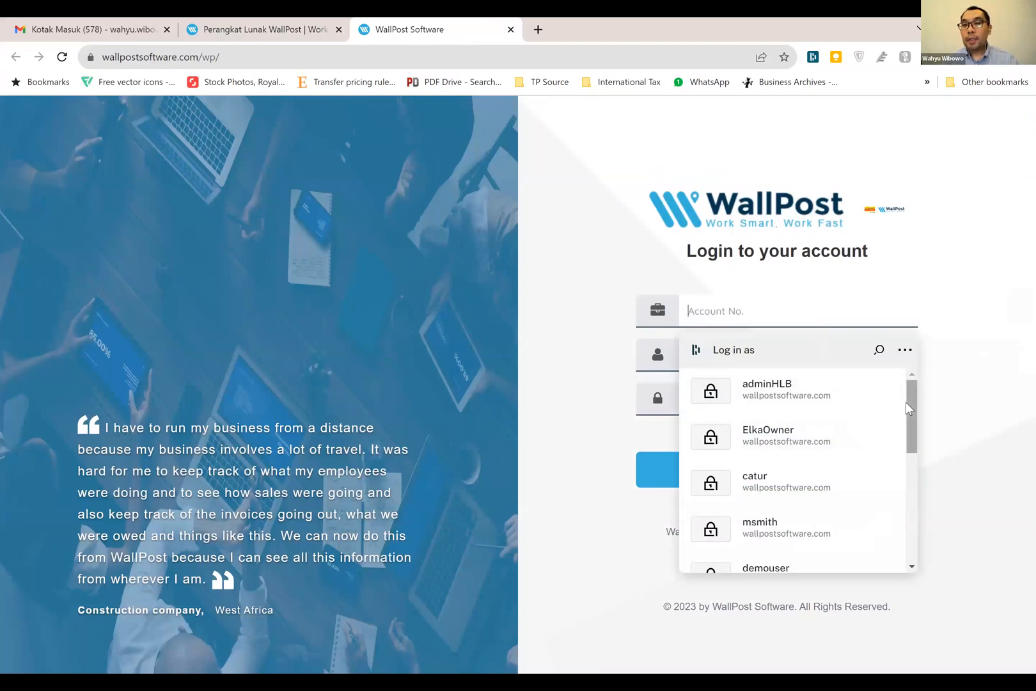
left_click(889, 390)
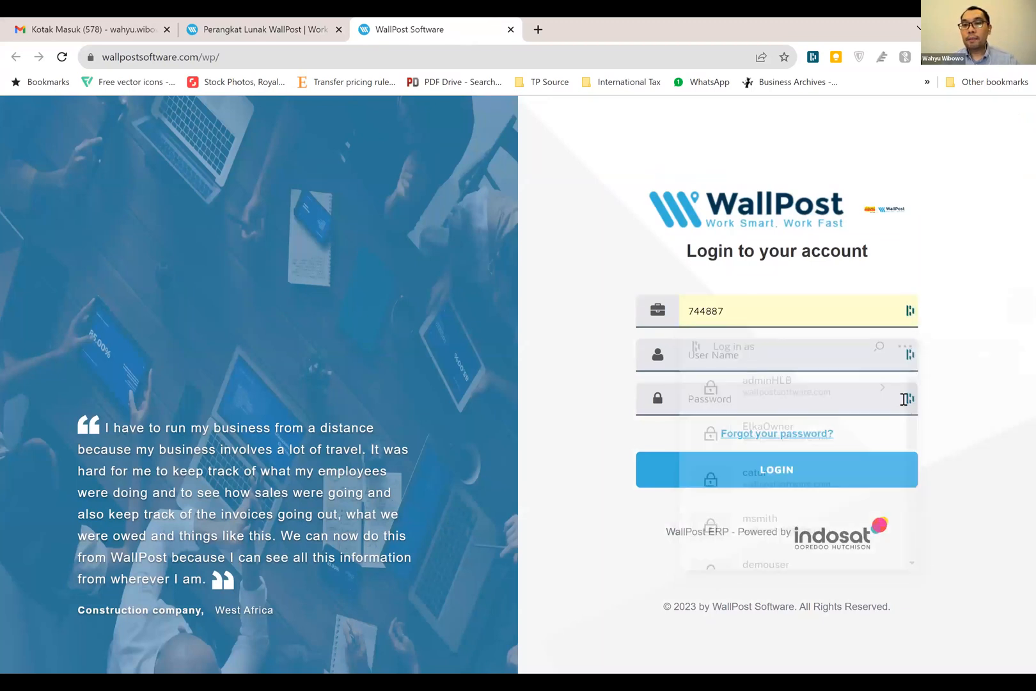
left_click(866, 320)
scroll(912, 441, "down", 2)
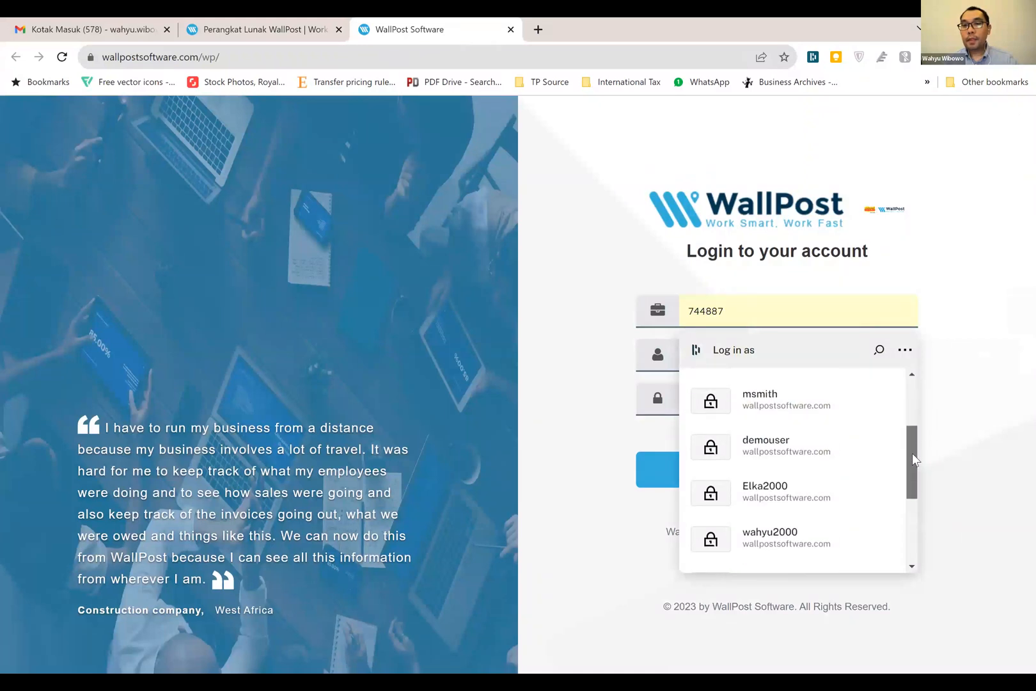
left_click(844, 392)
left_click(810, 477)
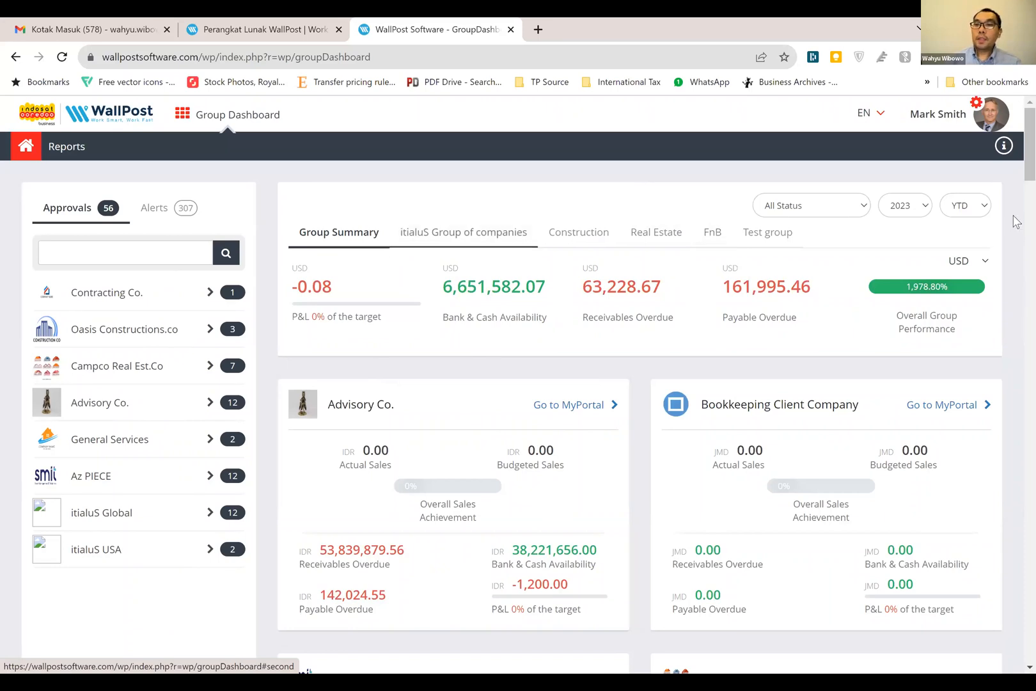
Look over the company cards on the group dashboard and open MyPortal for Advisory Co
scroll(1016, 192, "down", 7)
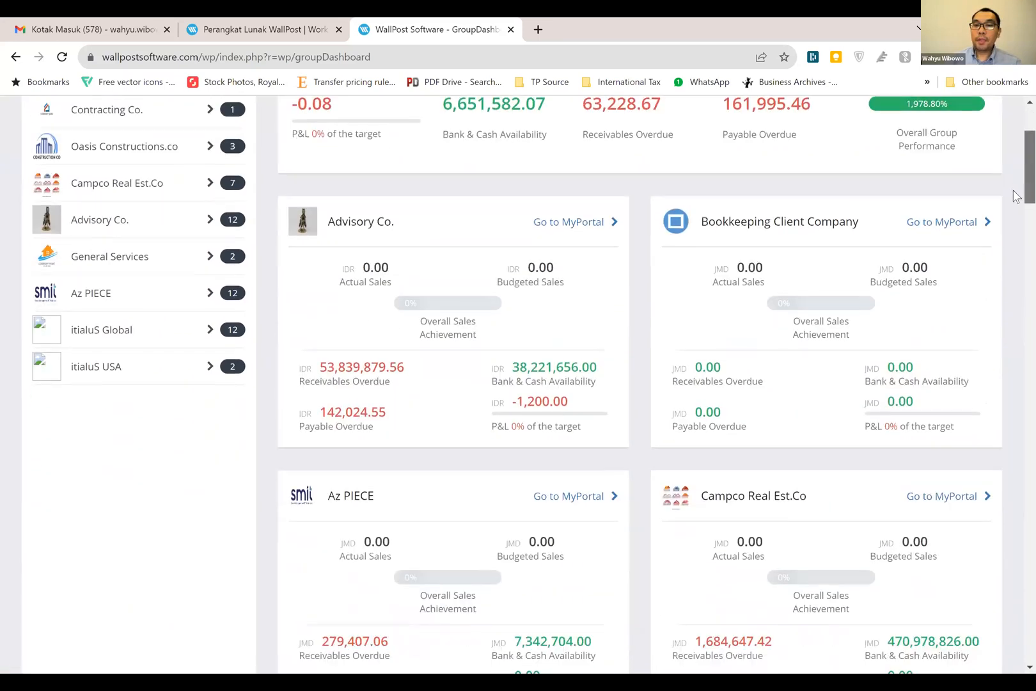
scroll(1016, 230, "down", 3)
scroll(1015, 156, "up", 10)
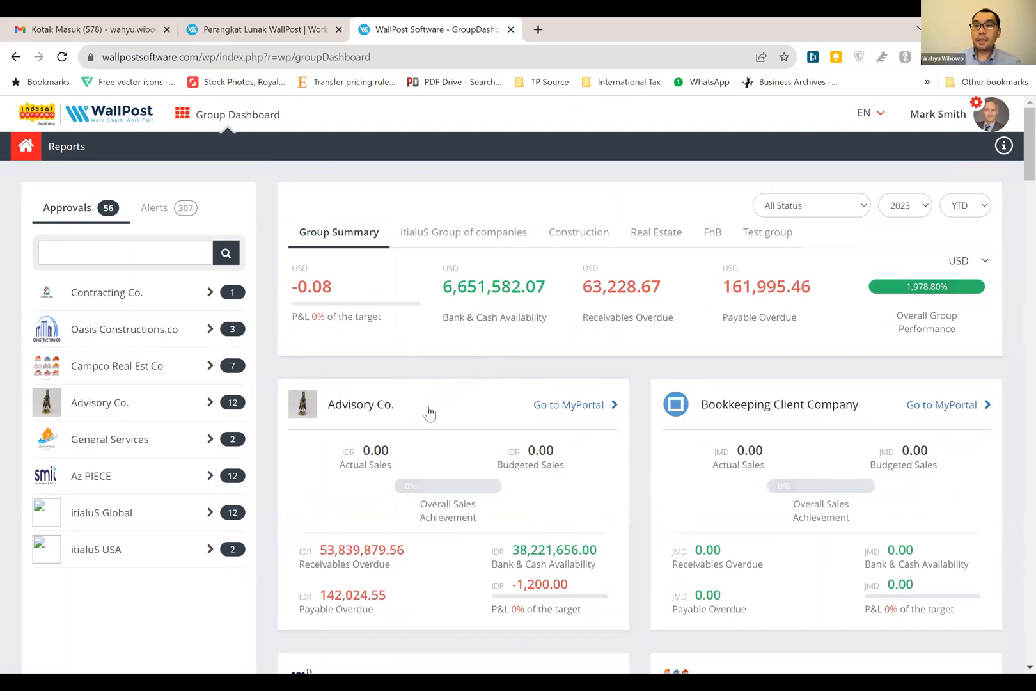
left_click(596, 414)
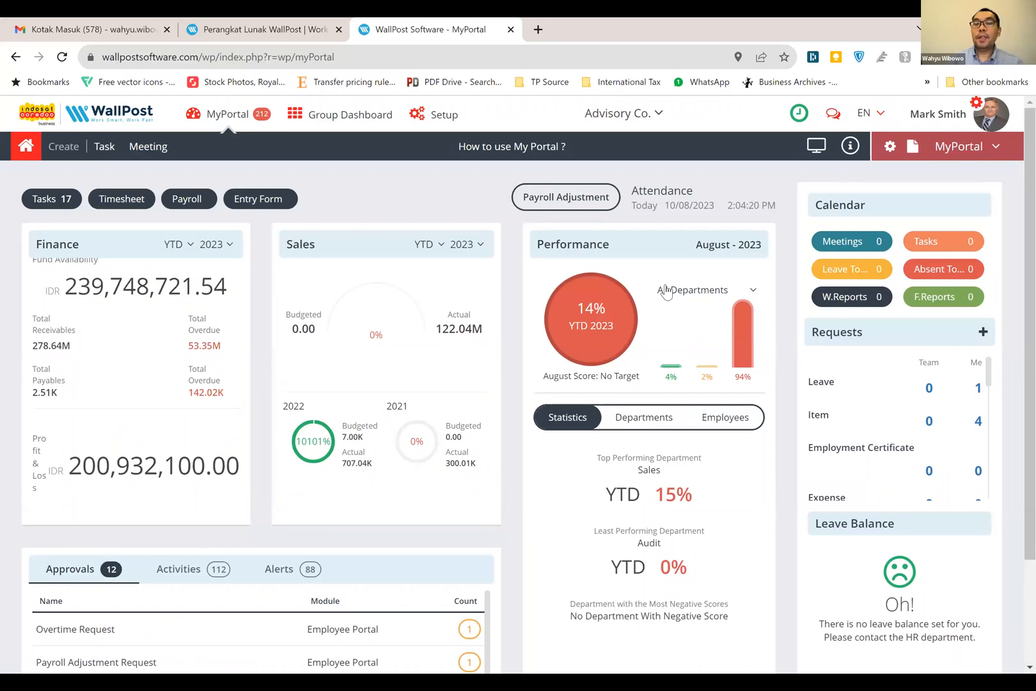
Switch to the HR module and open the list of total employees
left_click(994, 150)
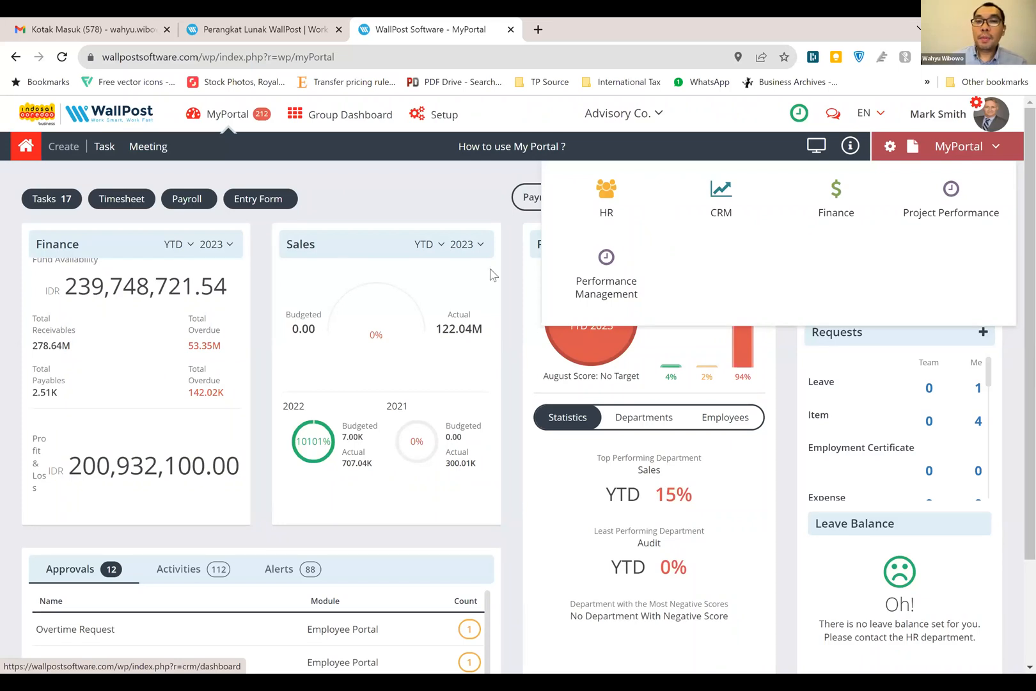
left_click(609, 194)
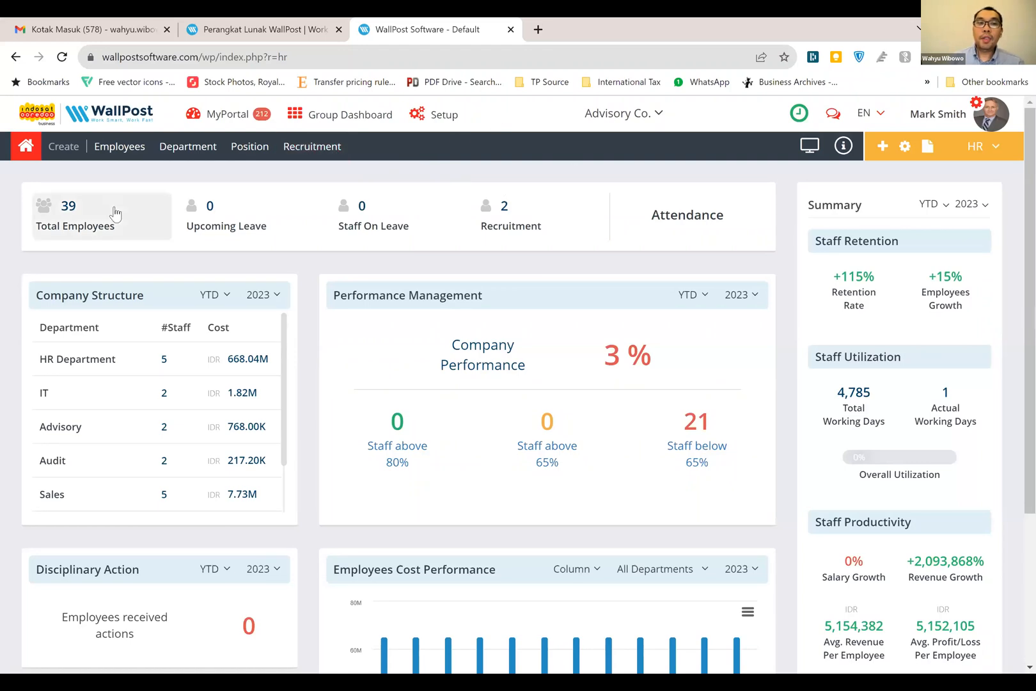
left_click(81, 217)
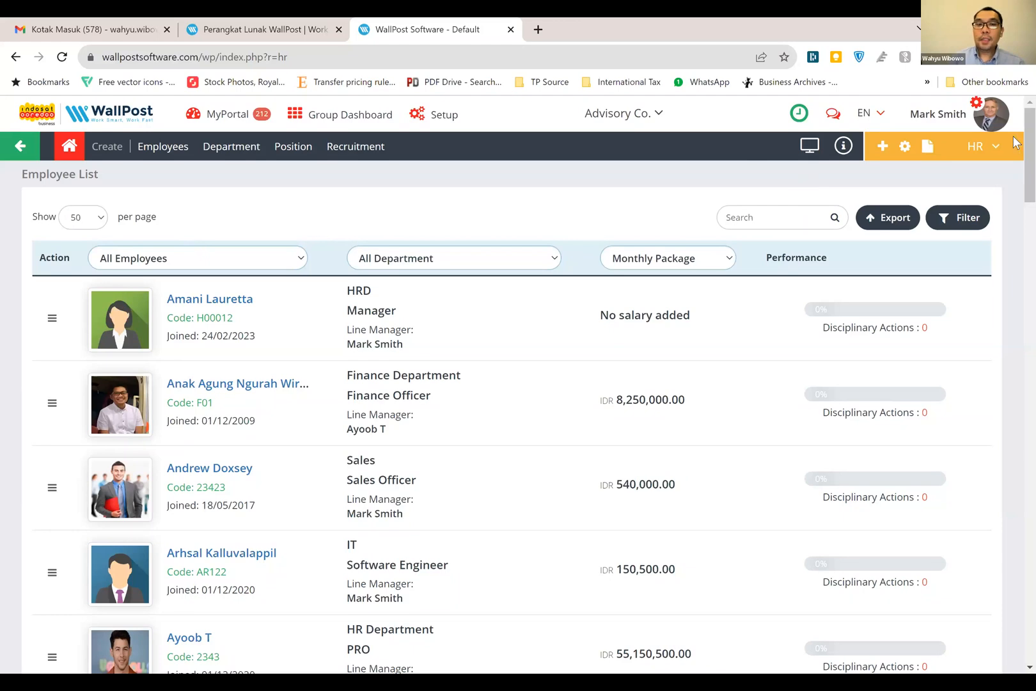
Browse the employee list and open the record of the Finance Officer in the Finance Department
scroll(1016, 170, "down", 4)
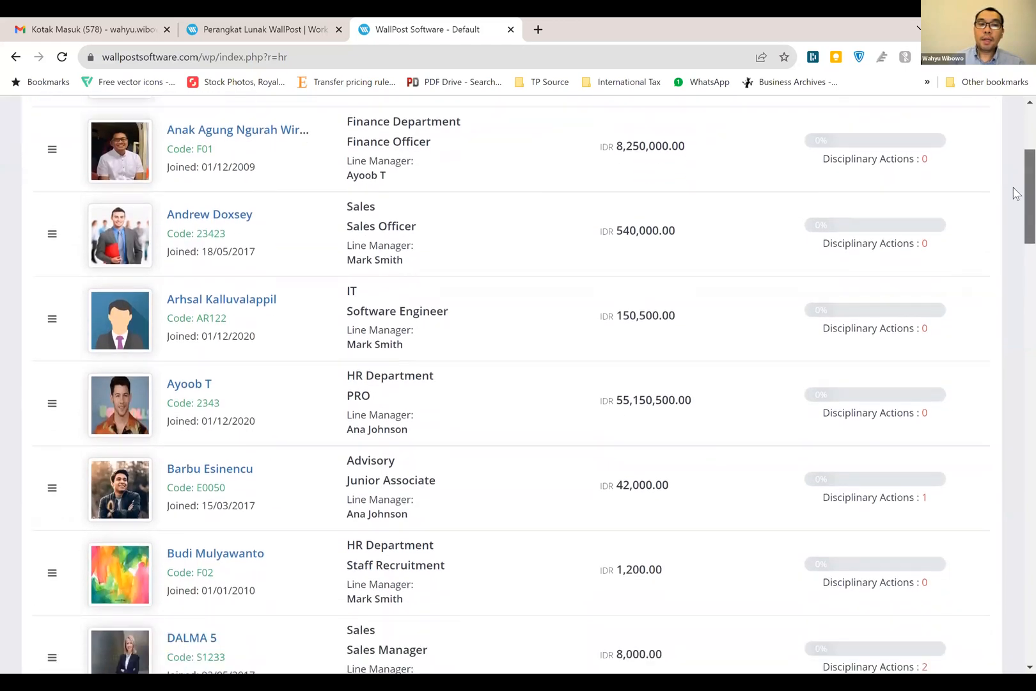
scroll(1015, 194, "down", 3)
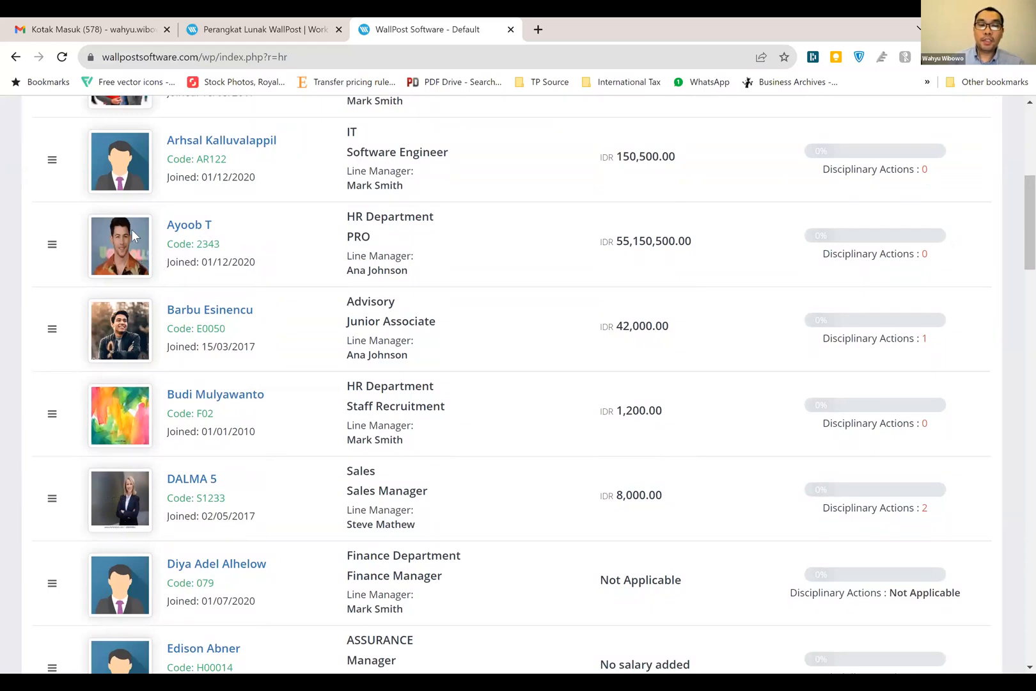
scroll(504, 232, "up", 5)
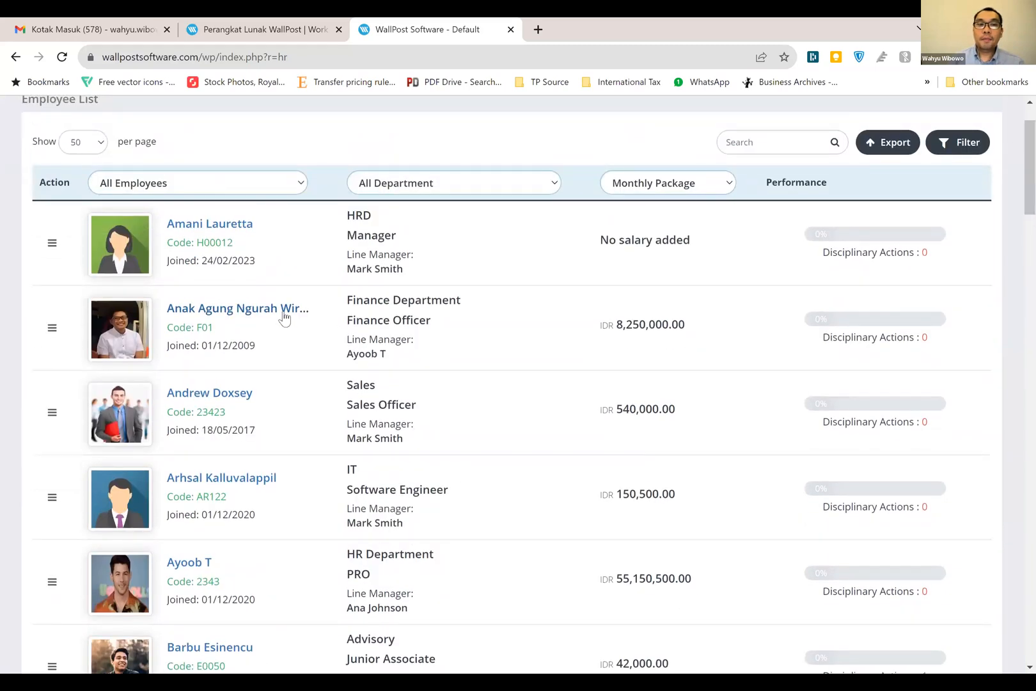
left_click(285, 316)
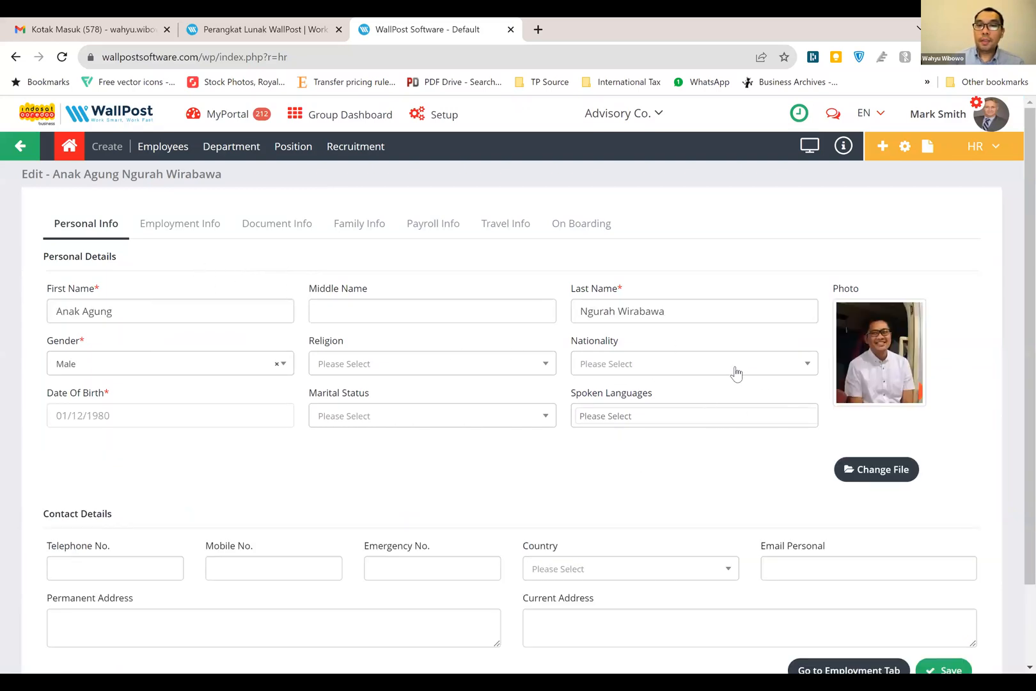
Examine the employee's personal and contact details, including the nationality and spoken language choices
left_click(791, 369)
left_click(771, 344)
scroll(1016, 349, "down", 1)
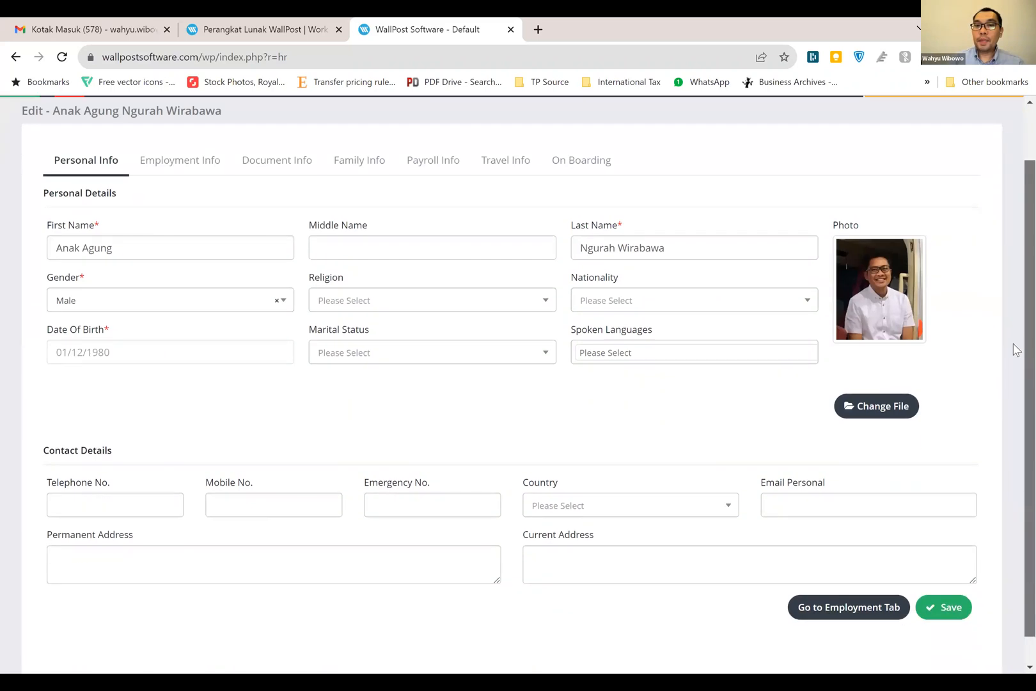
scroll(1015, 348, "down", 1)
left_click(763, 320)
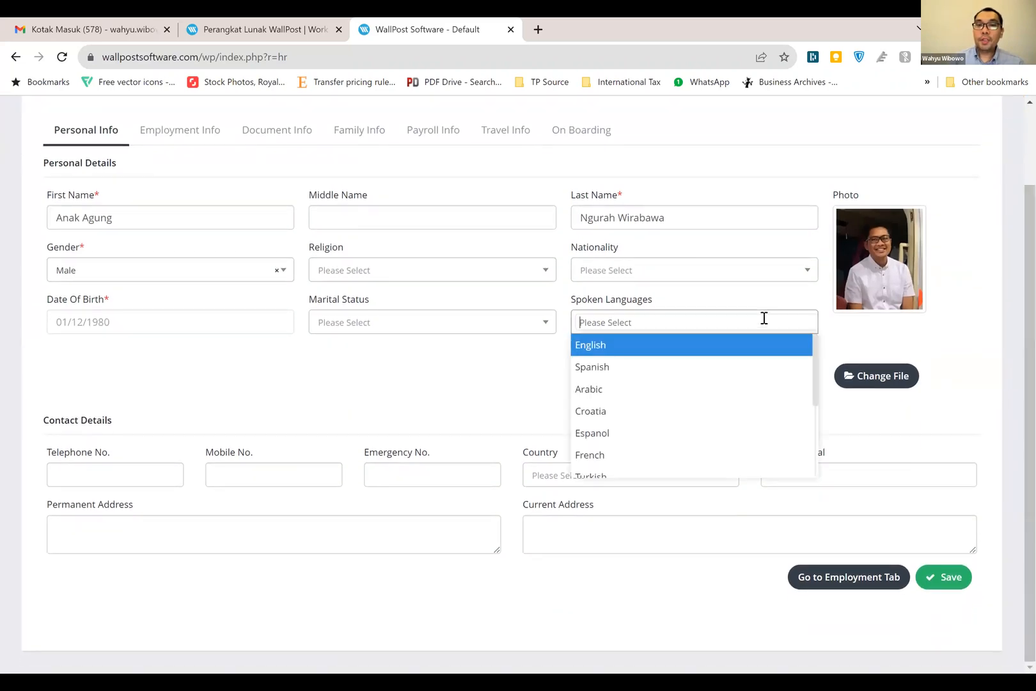
left_click(450, 434)
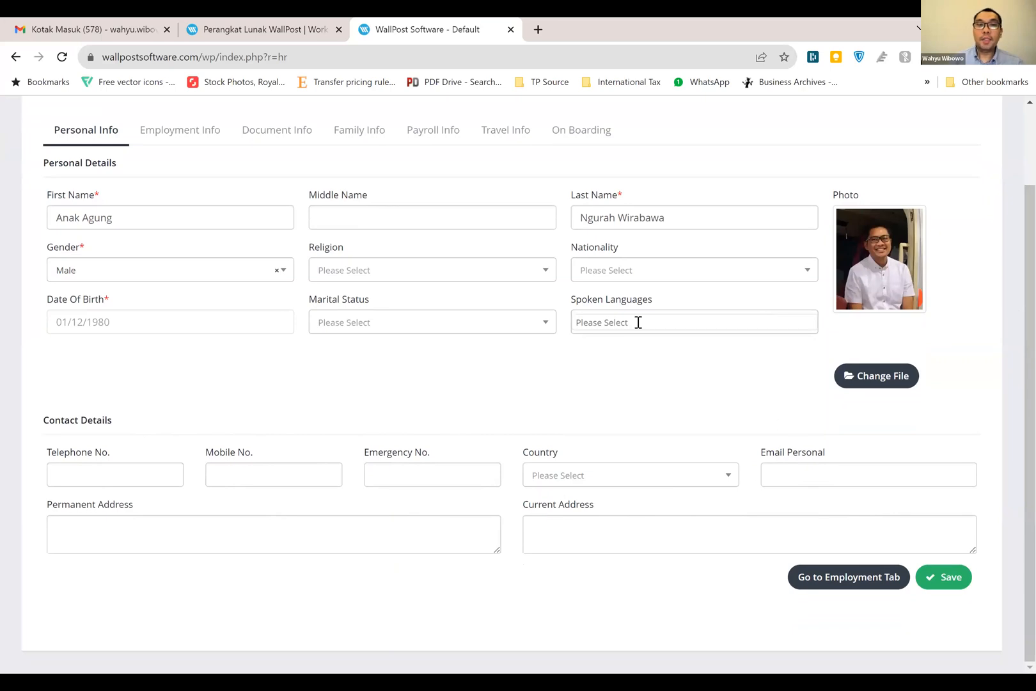
View the employee's employment, document and family information
left_click(182, 135)
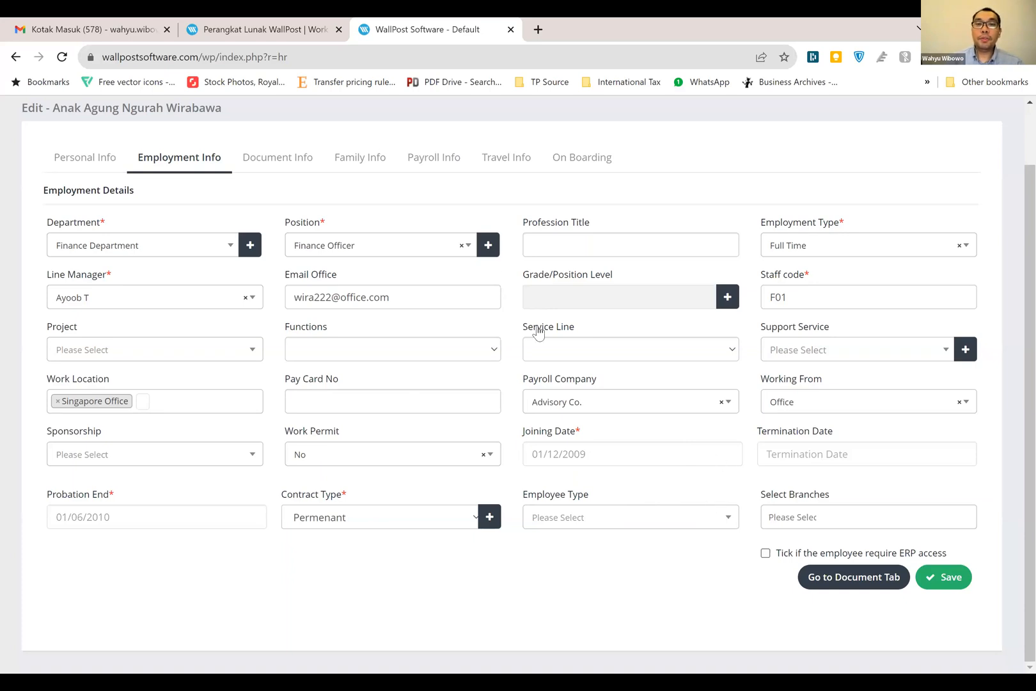
left_click(275, 163)
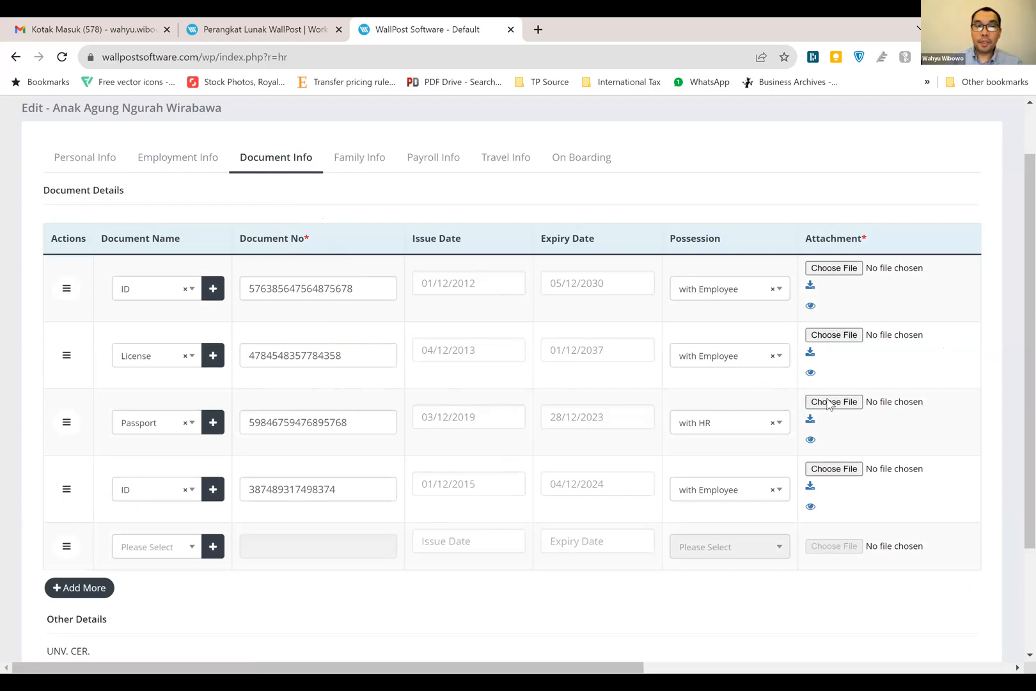
left_click(367, 165)
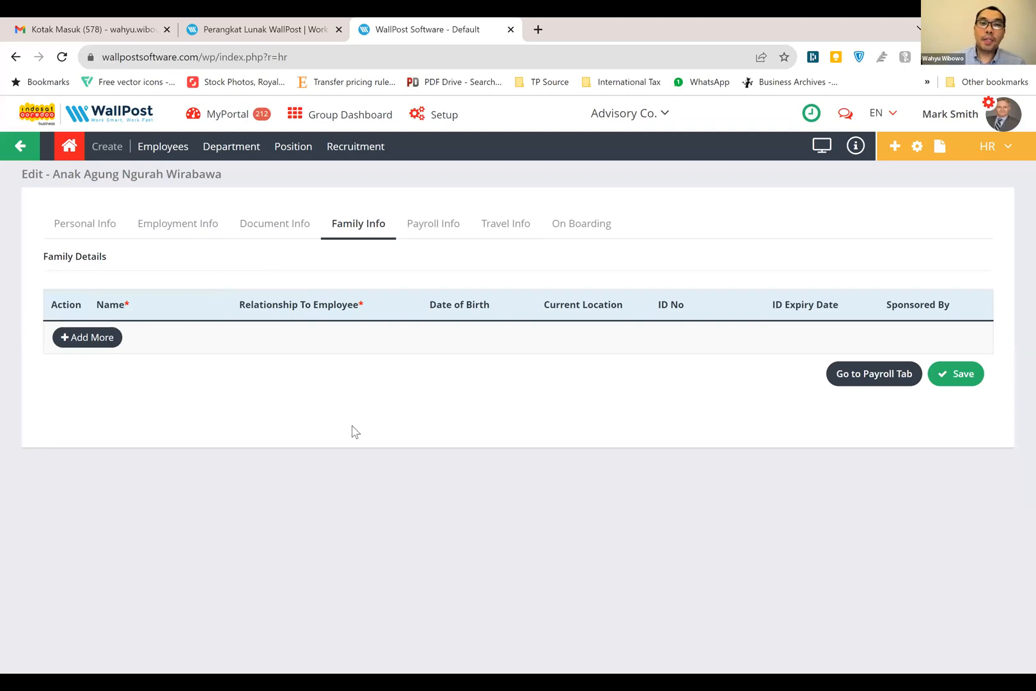
Review the employee's payroll information down to the salary details
left_click(436, 225)
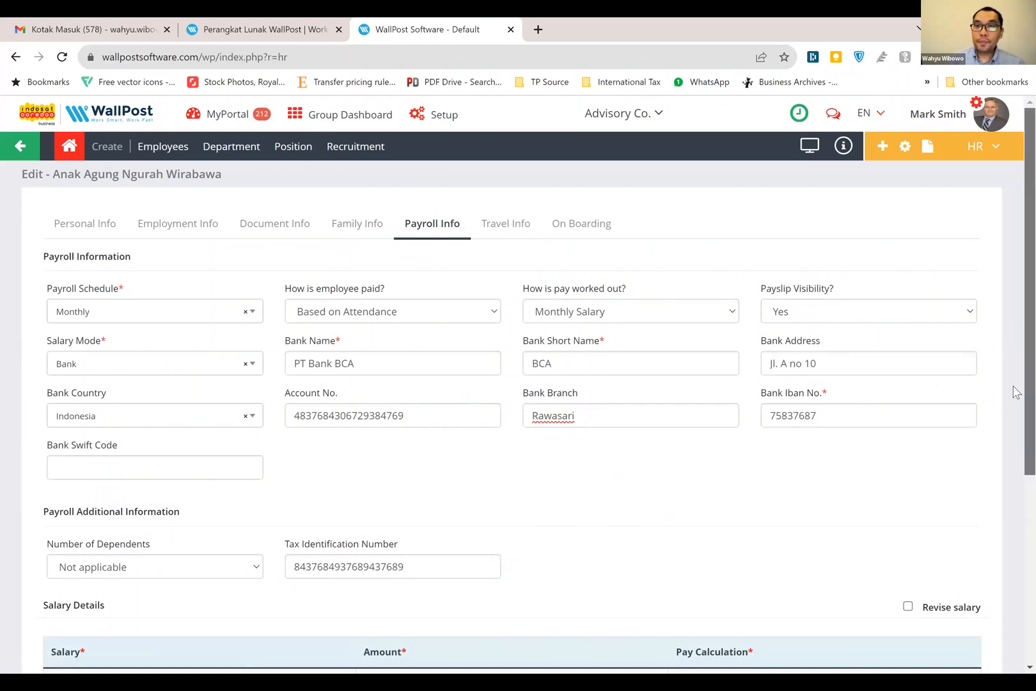
scroll(1015, 383, "down", 4)
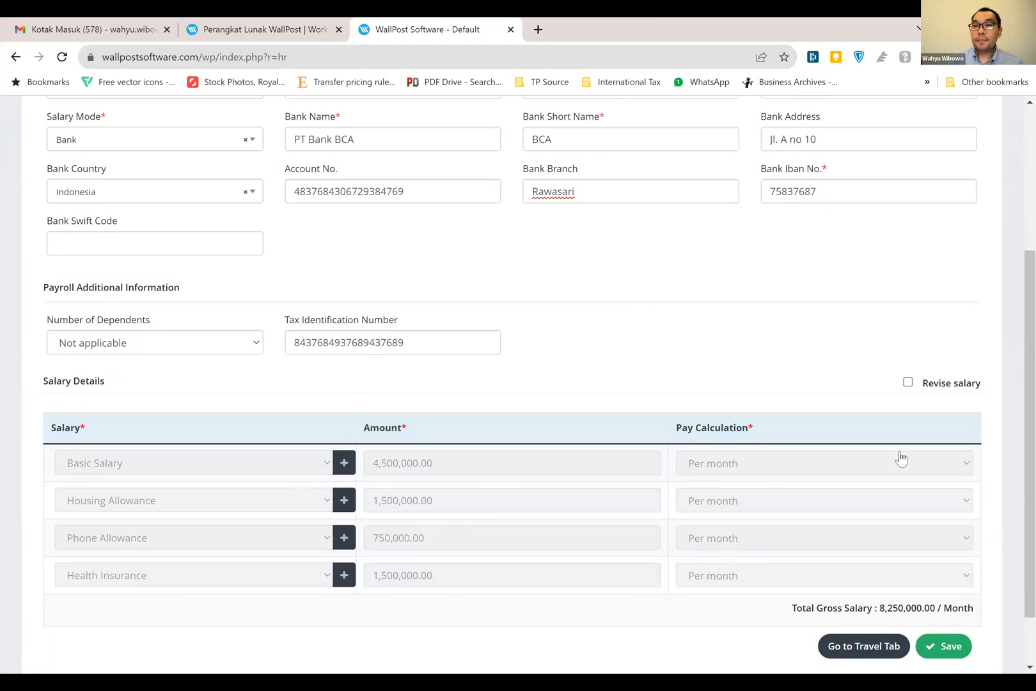
scroll(1015, 342, "down", 1)
scroll(1016, 342, "up", 4)
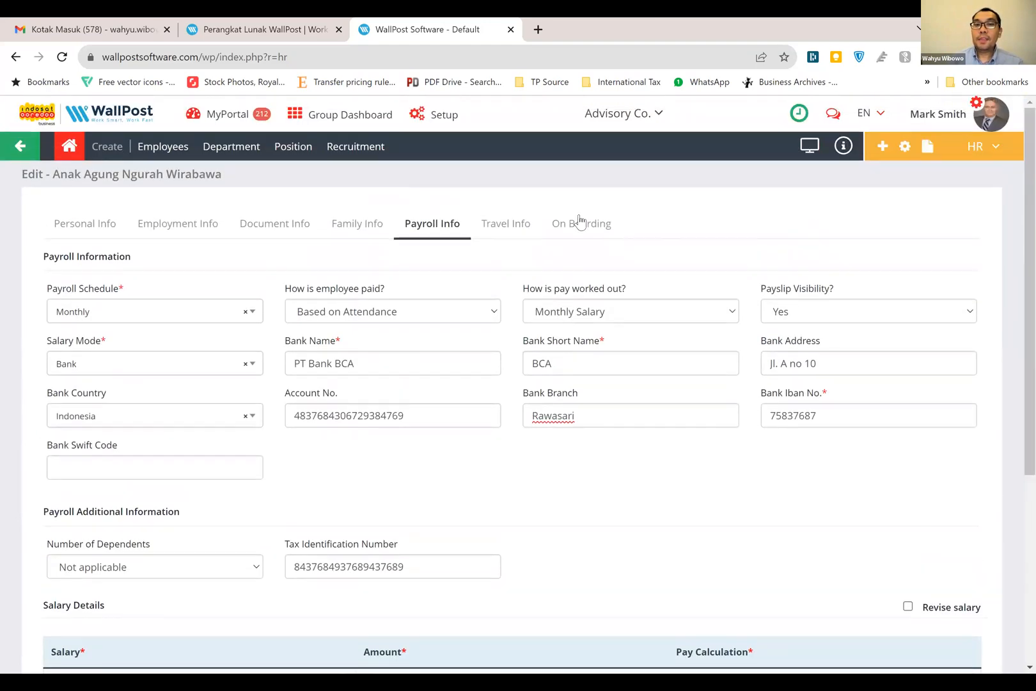
Set the employee's ticket entitlement to Yes in the travel information
left_click(503, 230)
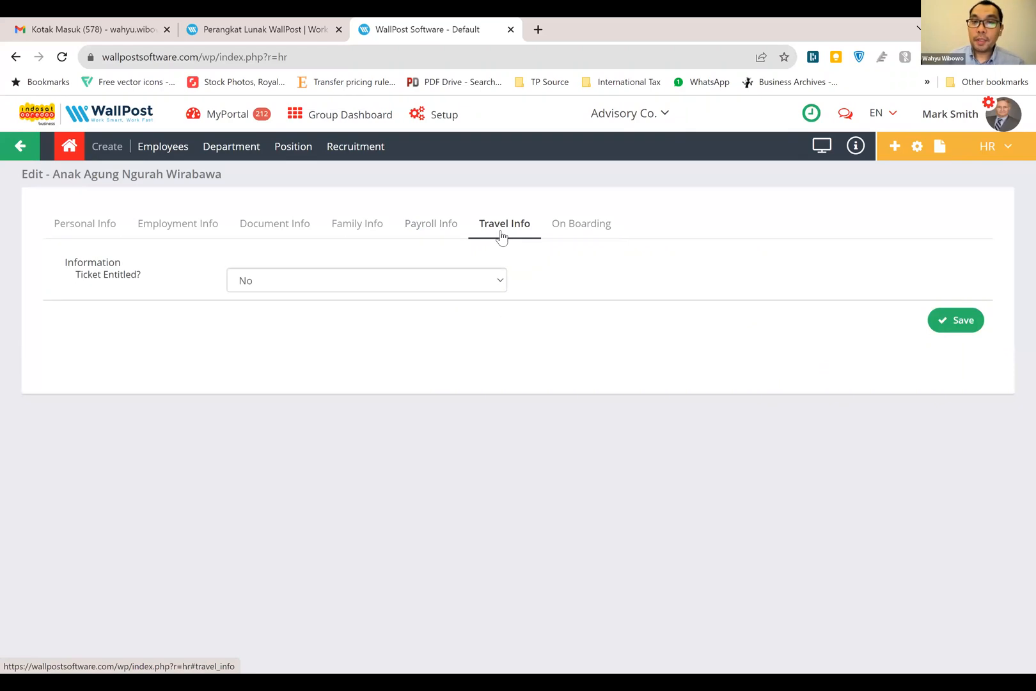
left_click(500, 288)
left_click(423, 311)
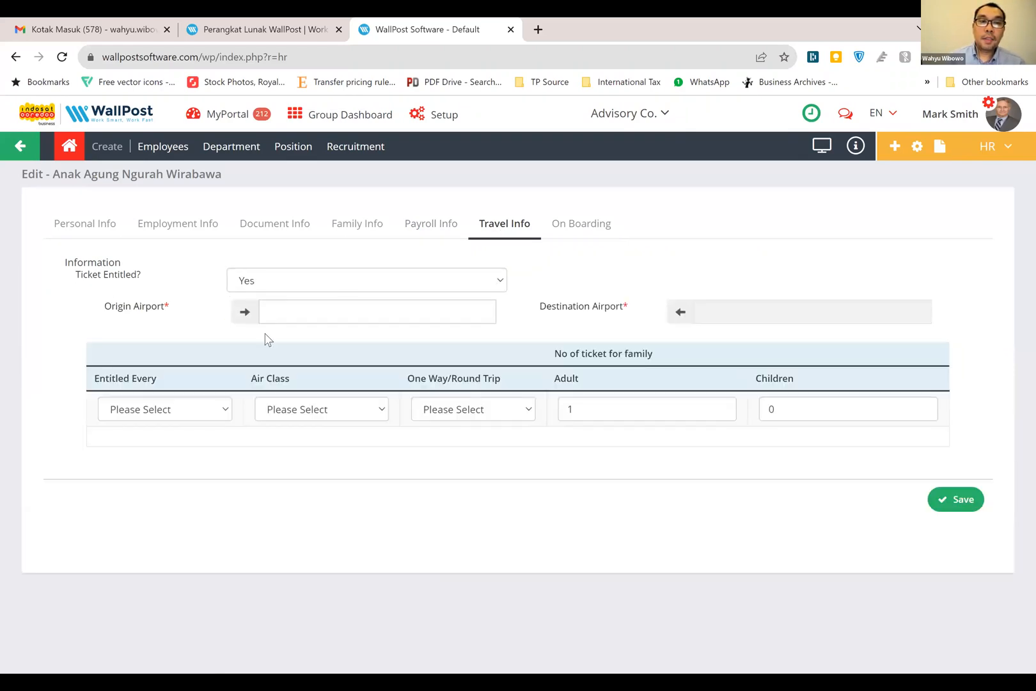
Examine the ticket entitlement frequency choices and view the employee's onboarding tasks
left_click(228, 419)
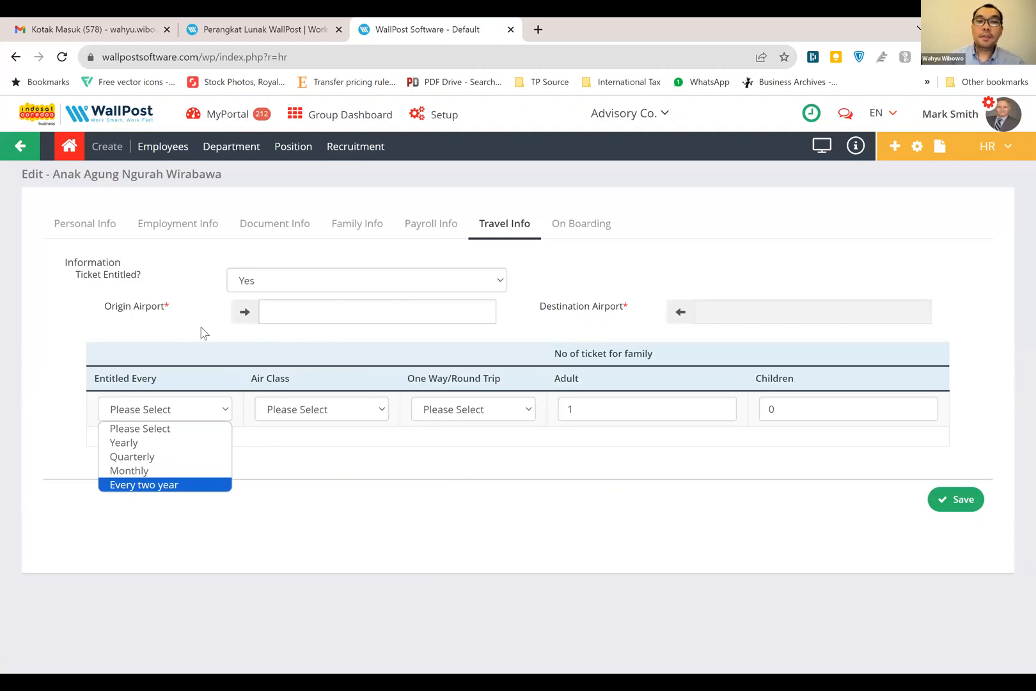
left_click(566, 229)
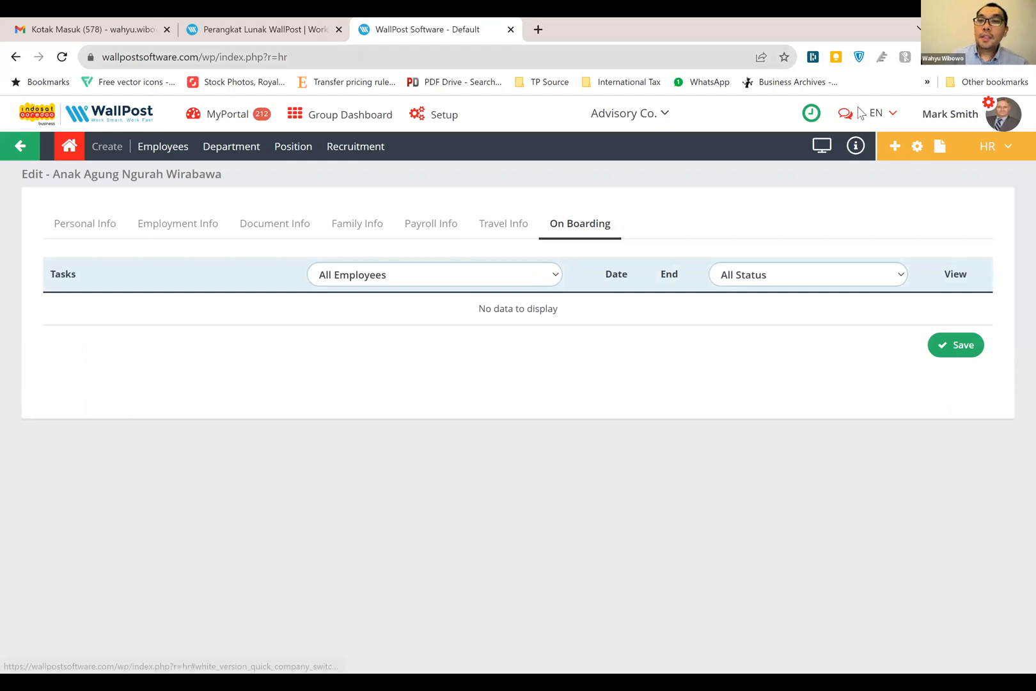
Look over the available modules and open the HR company policies for attendance time shifts
left_click(1006, 146)
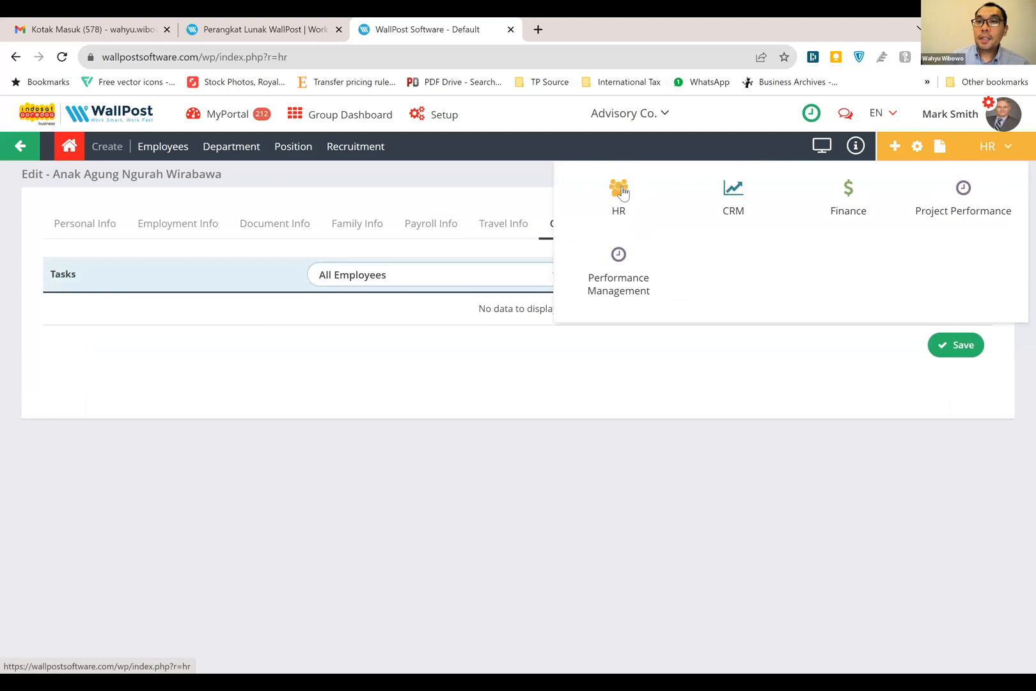
left_click(1003, 147)
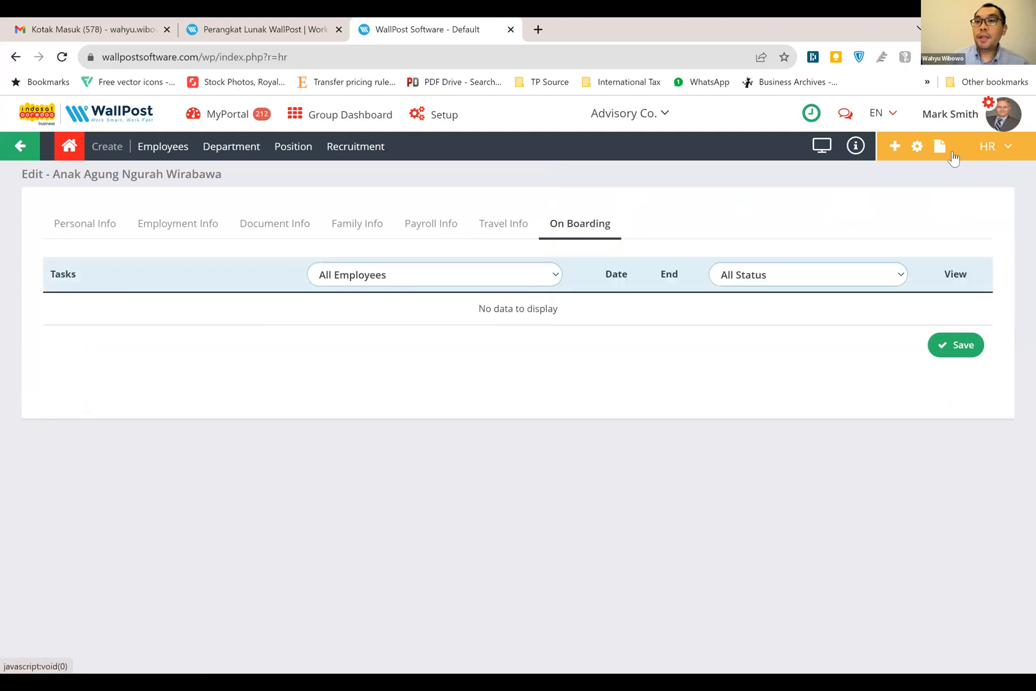
left_click(916, 147)
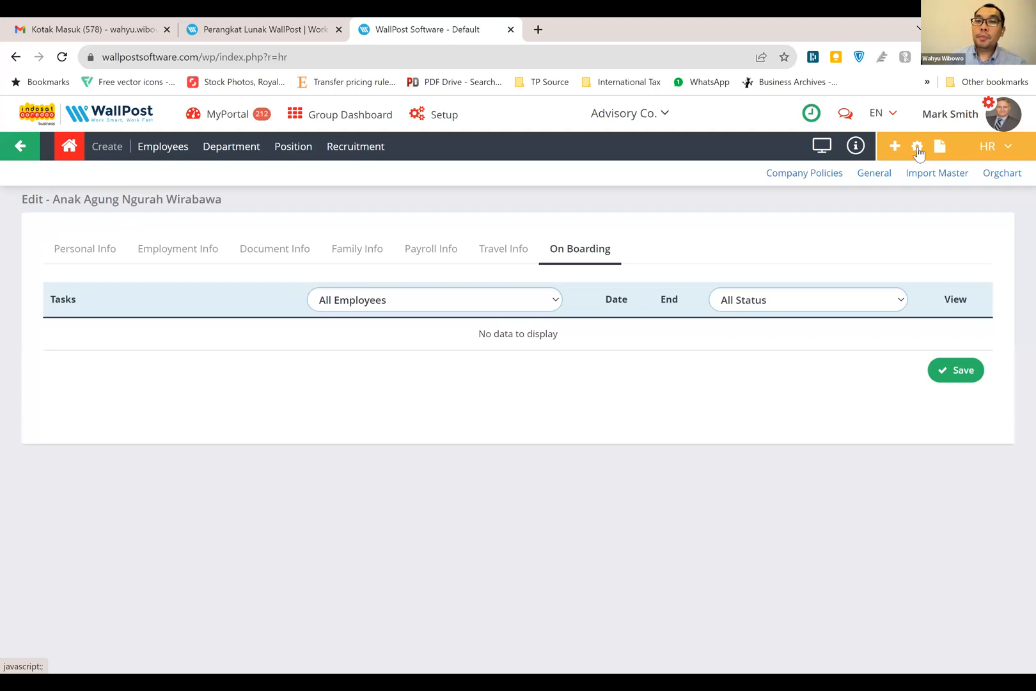
left_click(807, 175)
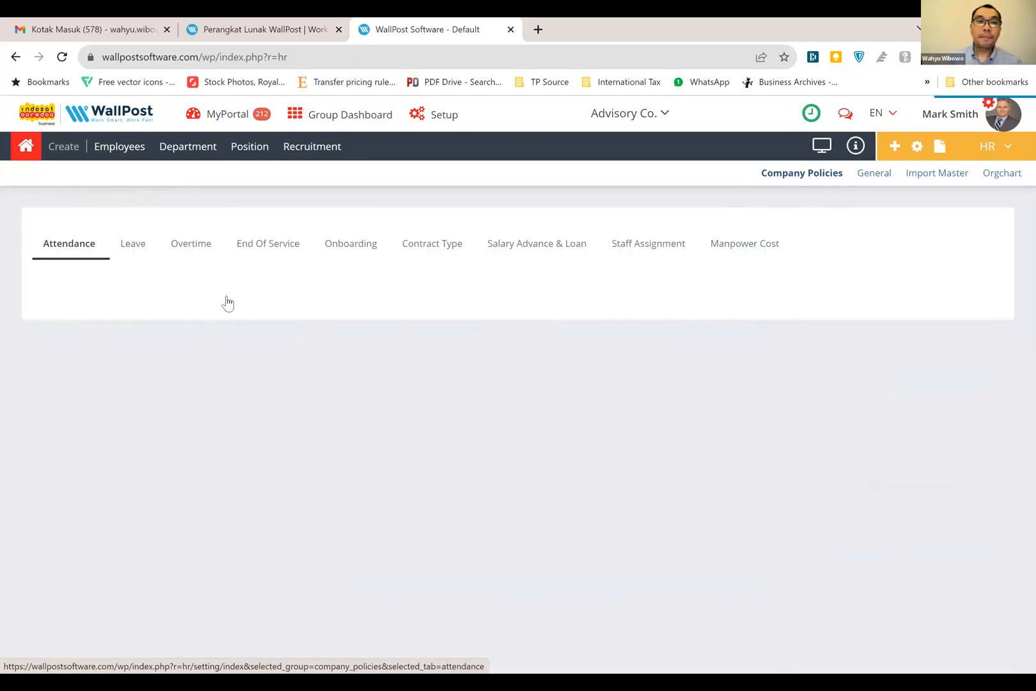
left_click(59, 259)
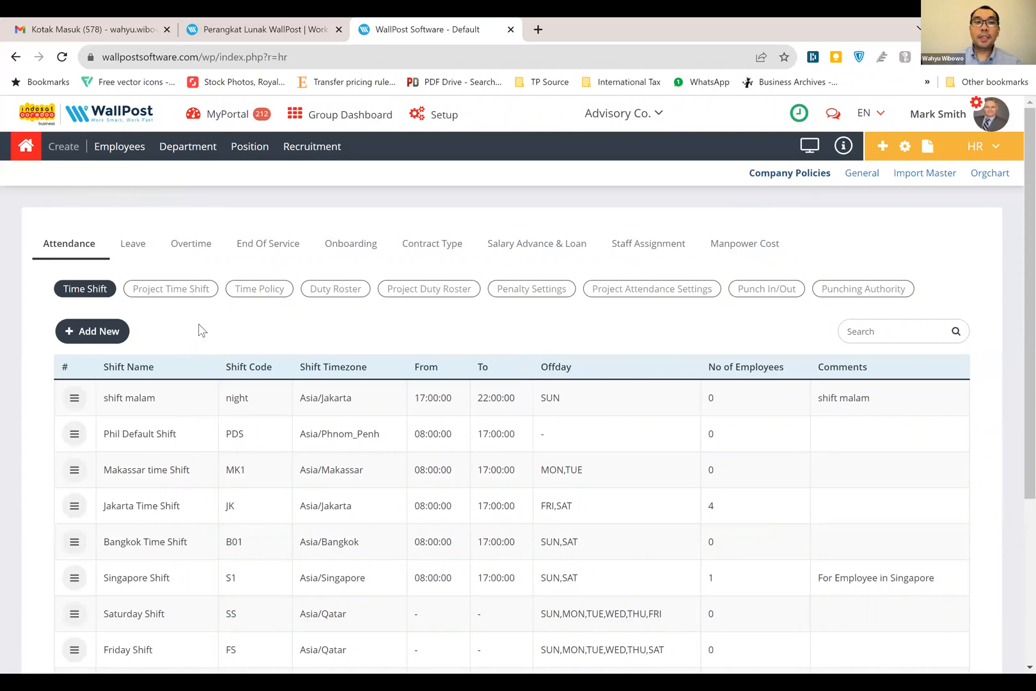
Examine the blank form for a new project time shift, including its weekly time information, and return to the regular time shifts
left_click(189, 295)
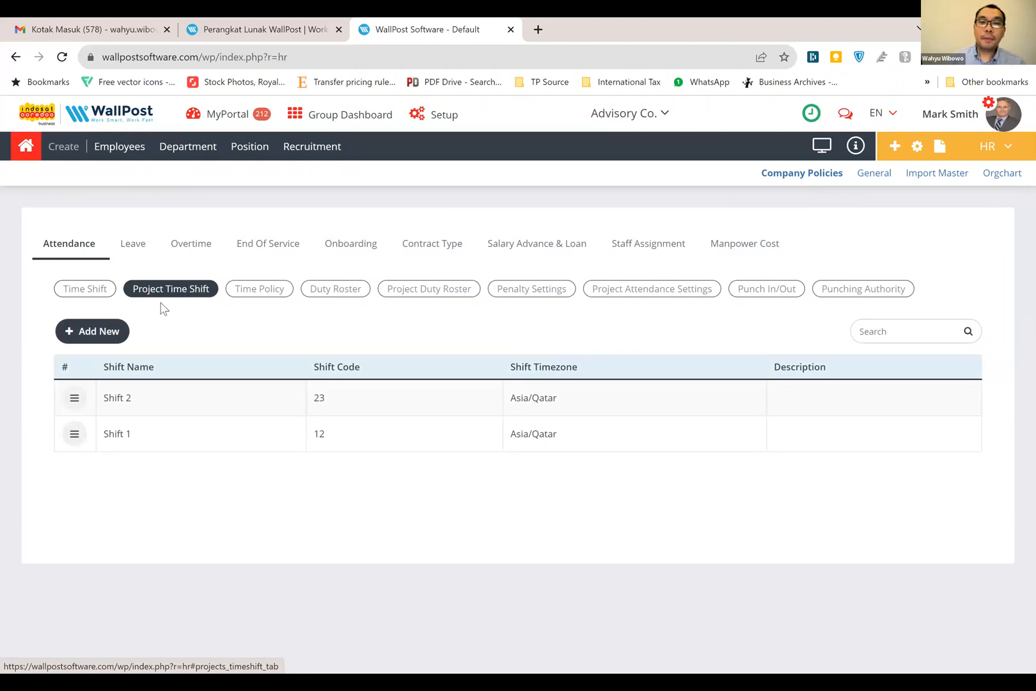
left_click(113, 333)
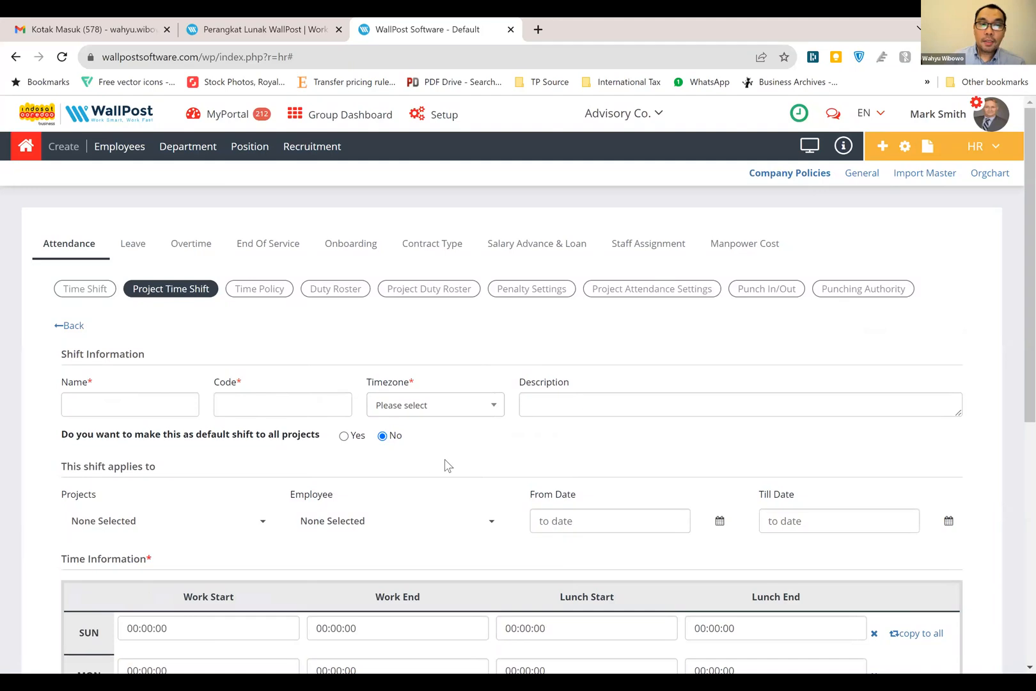
scroll(1016, 391, "down", 5)
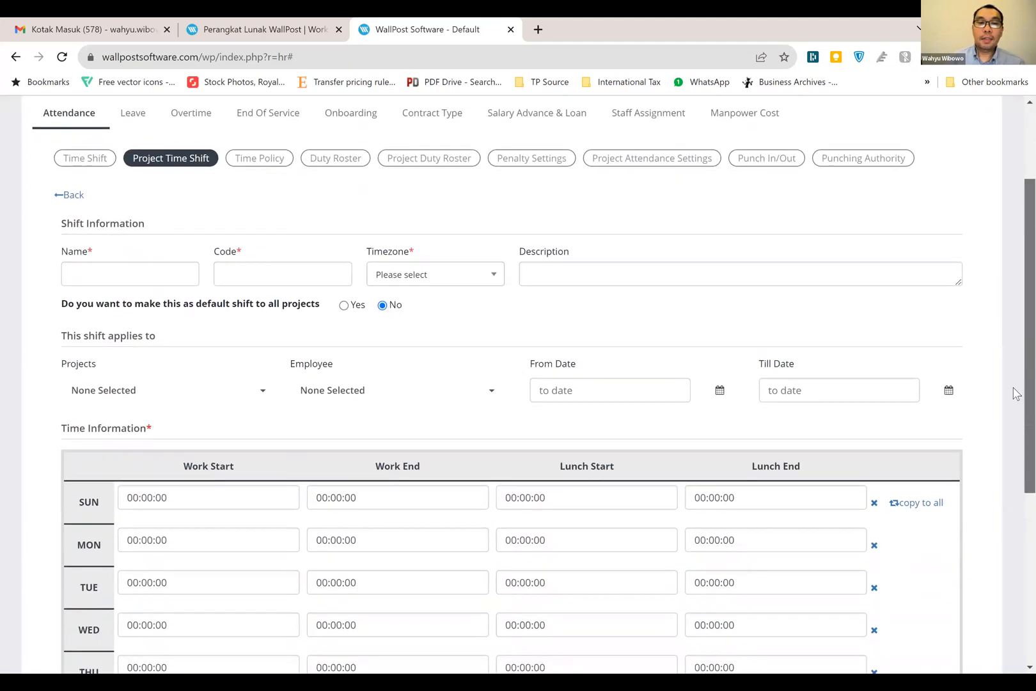
scroll(1014, 400, "up", 2)
scroll(1013, 423, "down", 2)
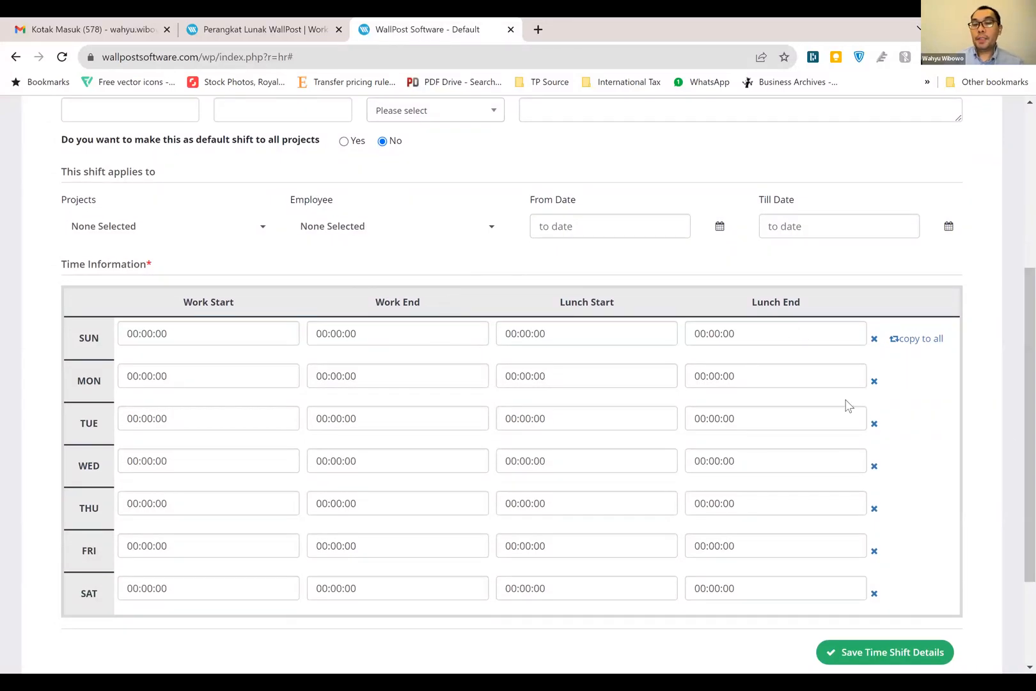
scroll(1017, 160, "up", 5)
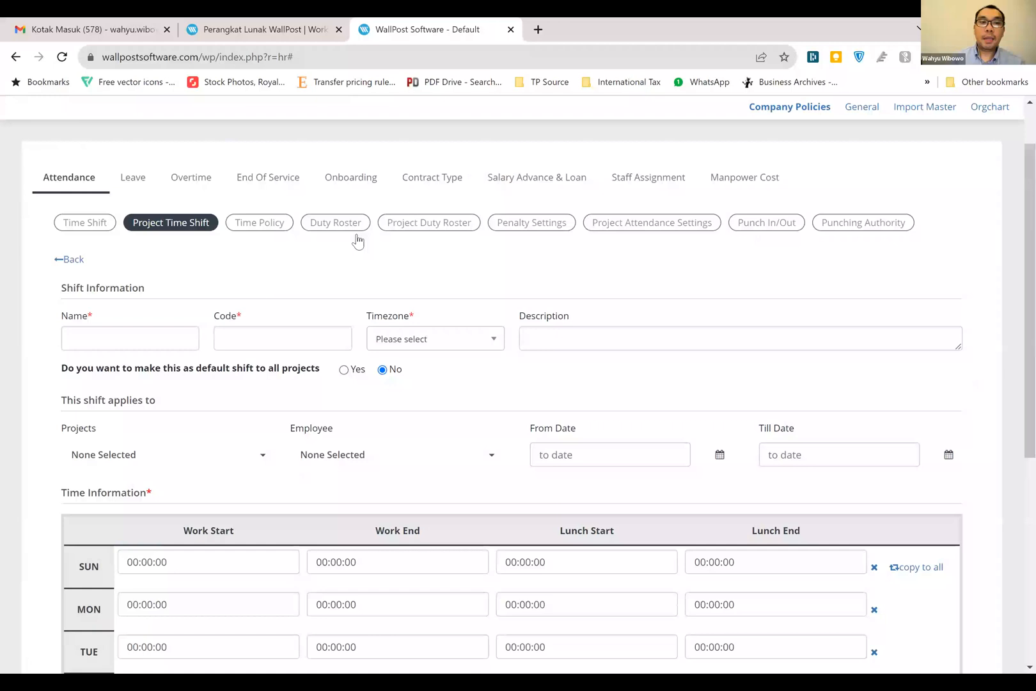
left_click(103, 289)
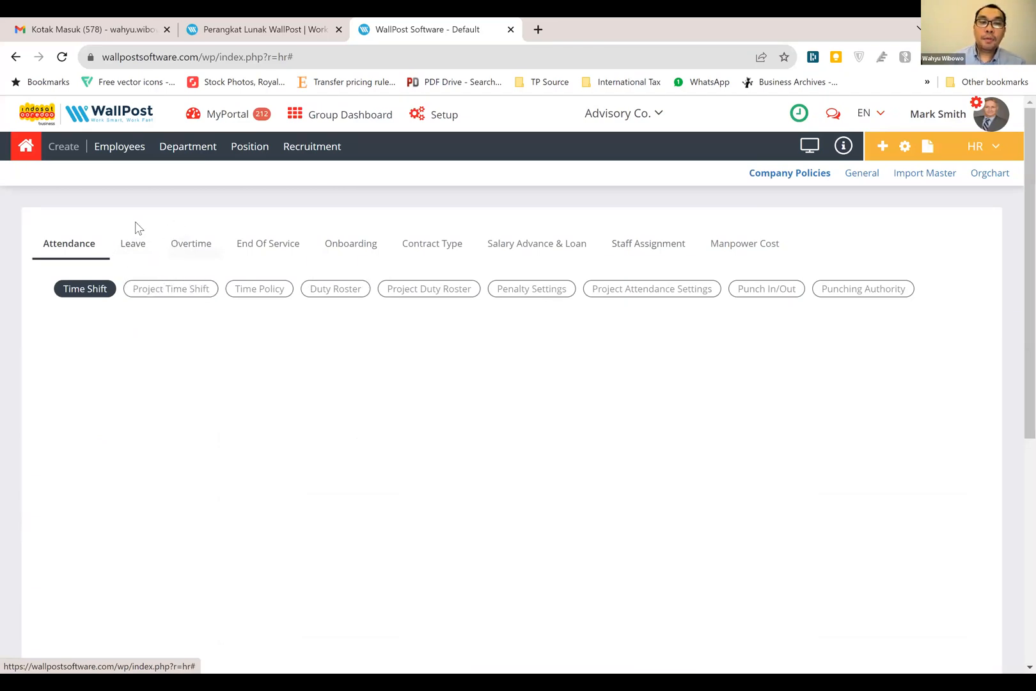
Review the leave policy's Annual Leave type settings and the employees' leave day allowances
left_click(138, 248)
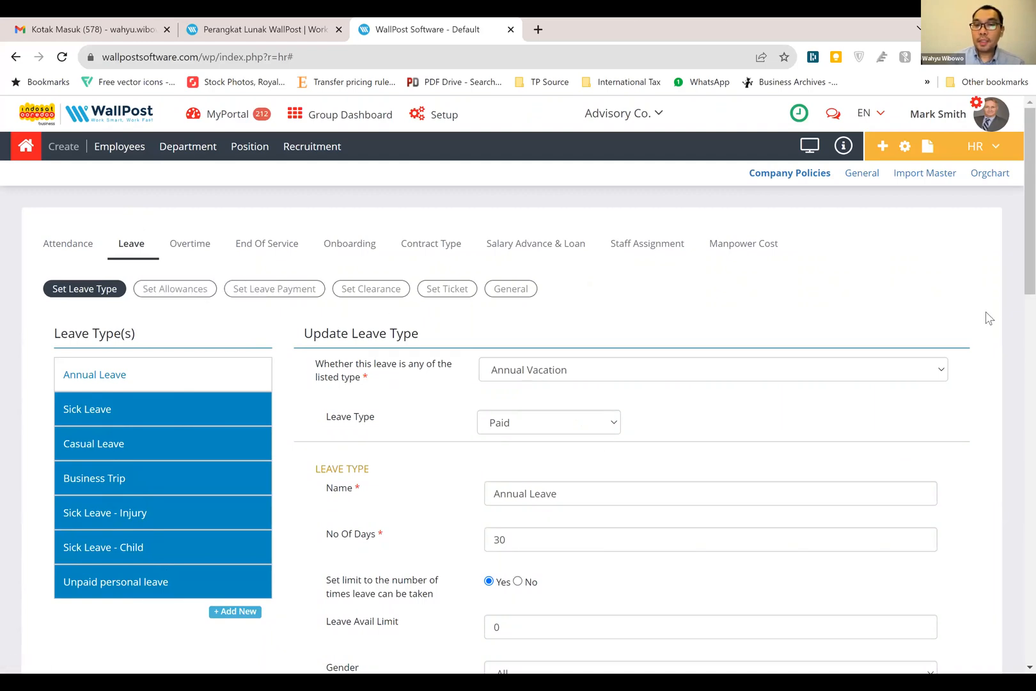
scroll(1017, 381, "down", 3)
scroll(1017, 381, "down", 4)
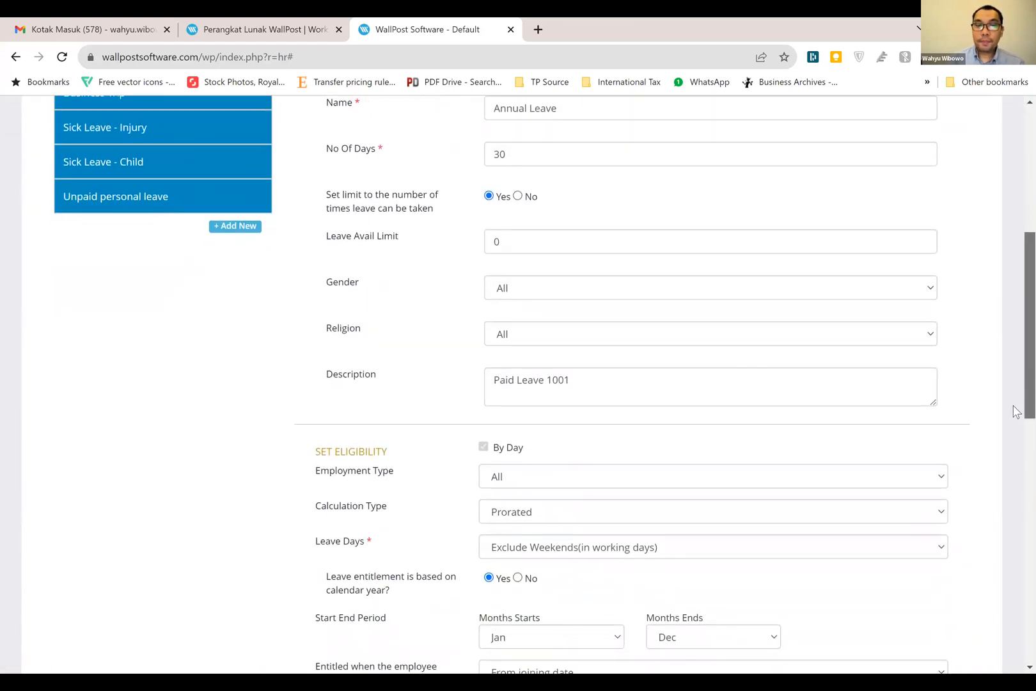
scroll(990, 247, "up", 7)
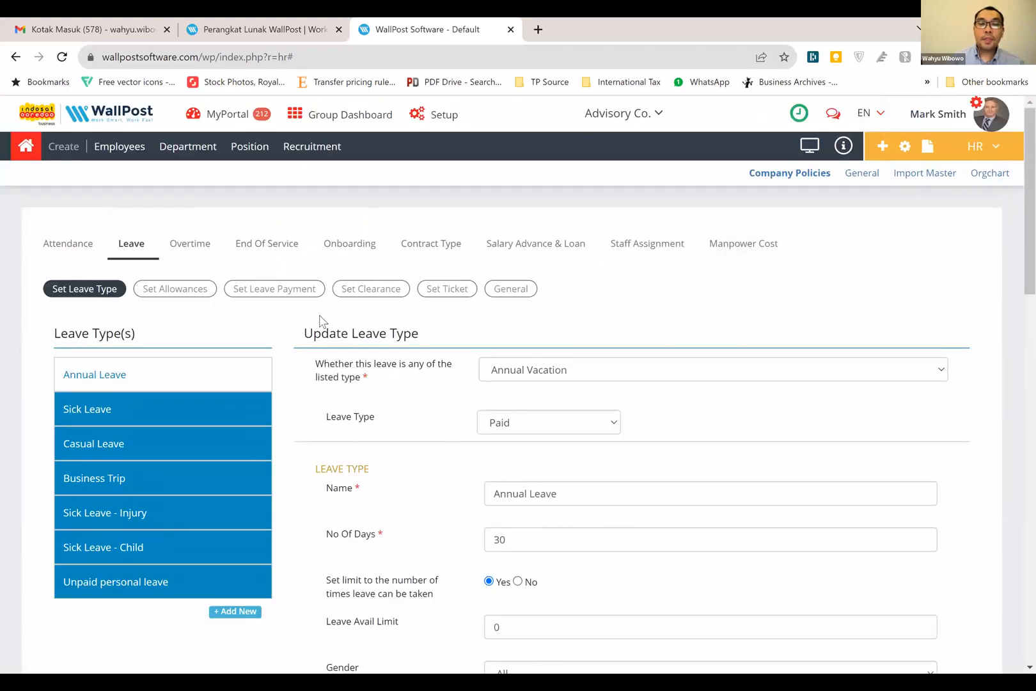
left_click(180, 293)
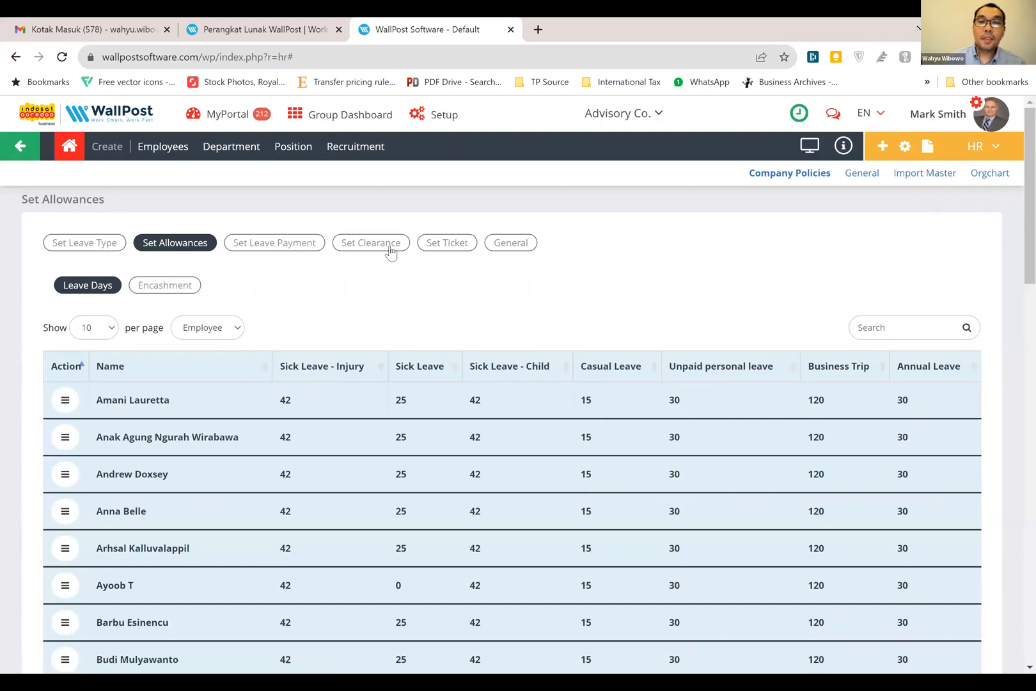
Return to the company policies and view the overtime and end of service settings
left_click(776, 172)
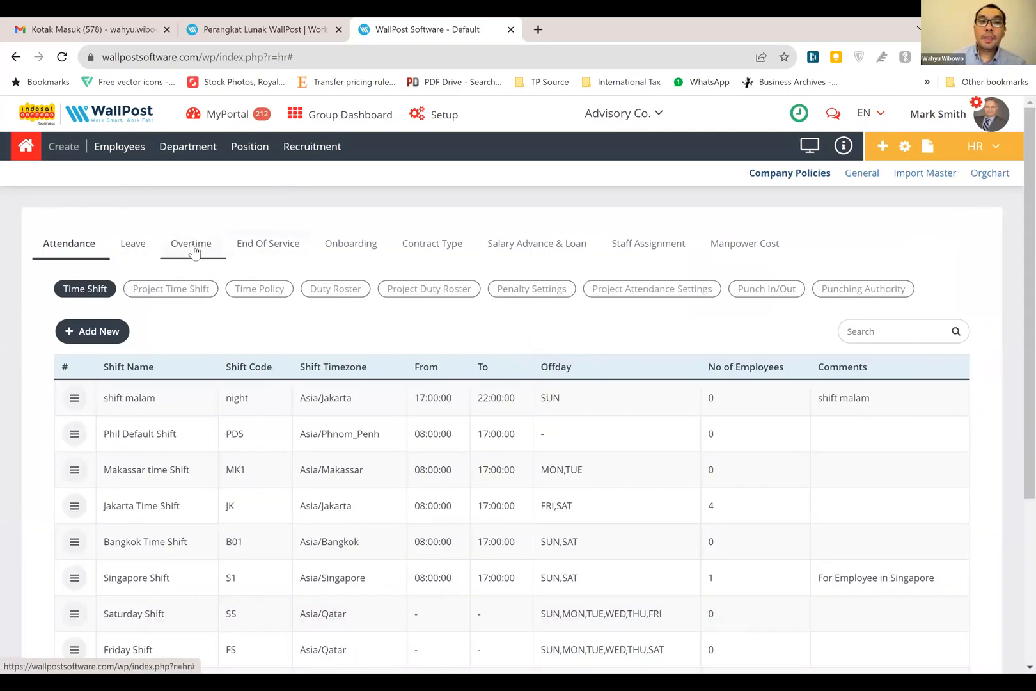
left_click(195, 250)
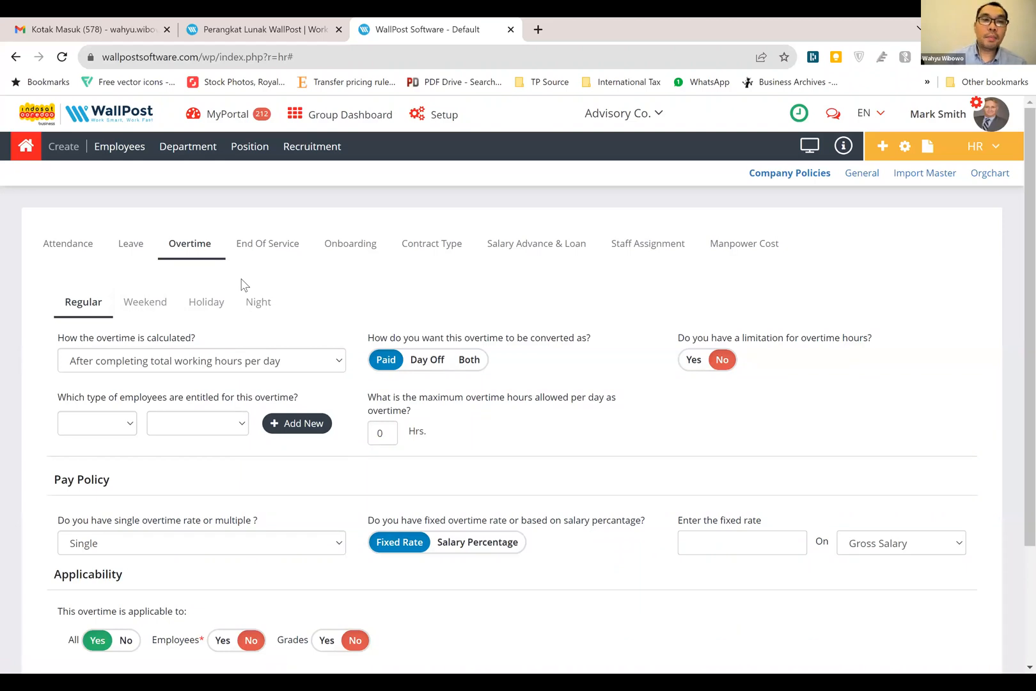
left_click(282, 253)
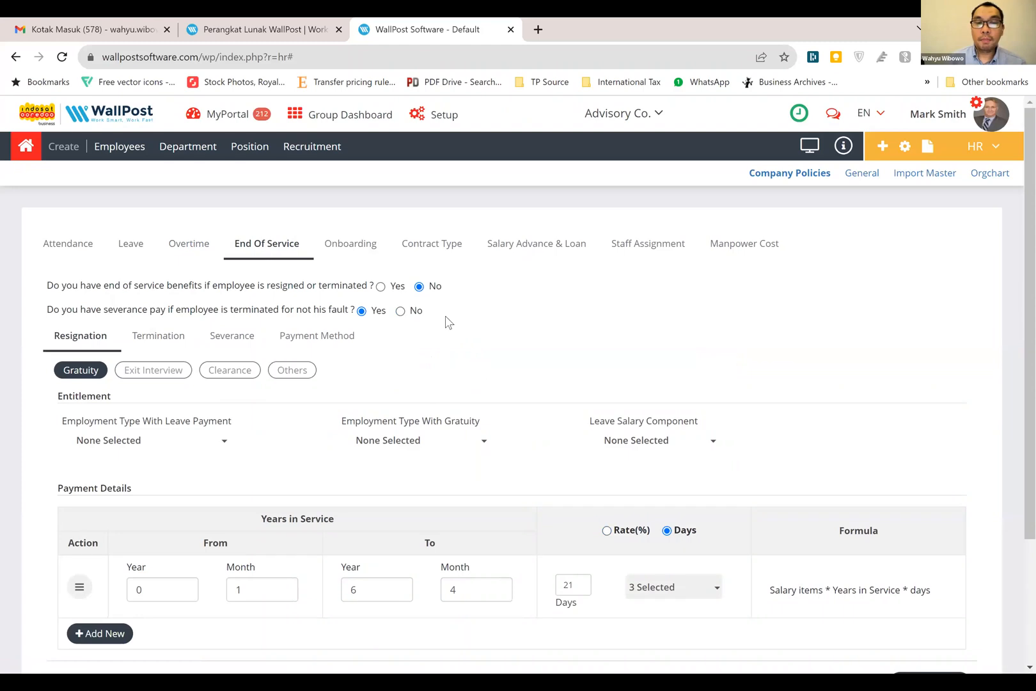
Open the Provide ID Card onboarding task for editing and examine which hiring types it can apply to
left_click(349, 252)
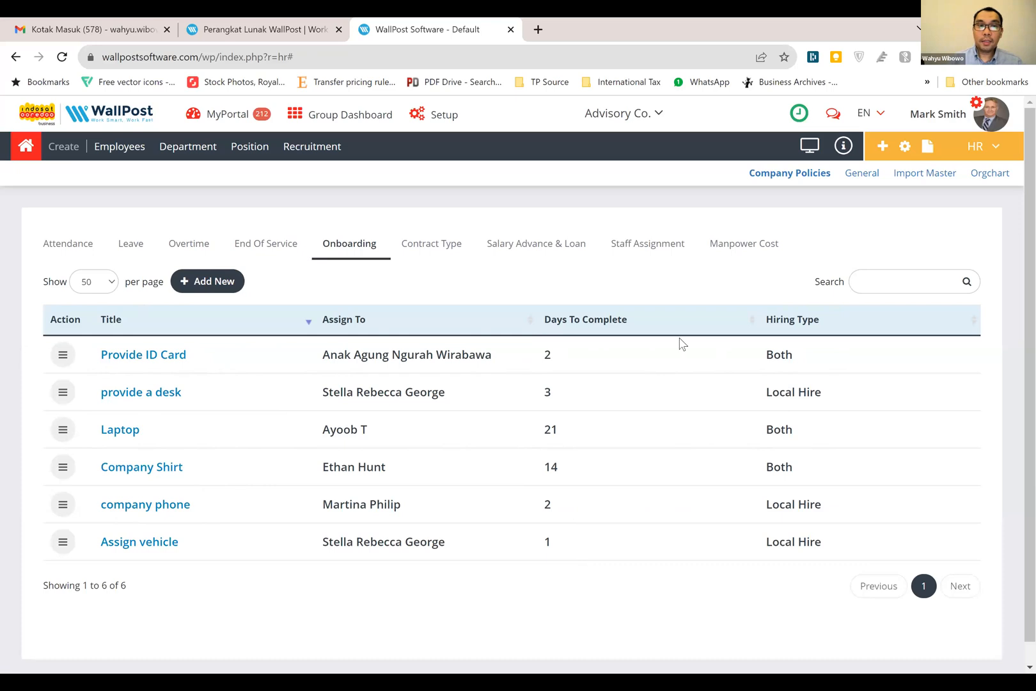
left_click(64, 357)
left_click(80, 383)
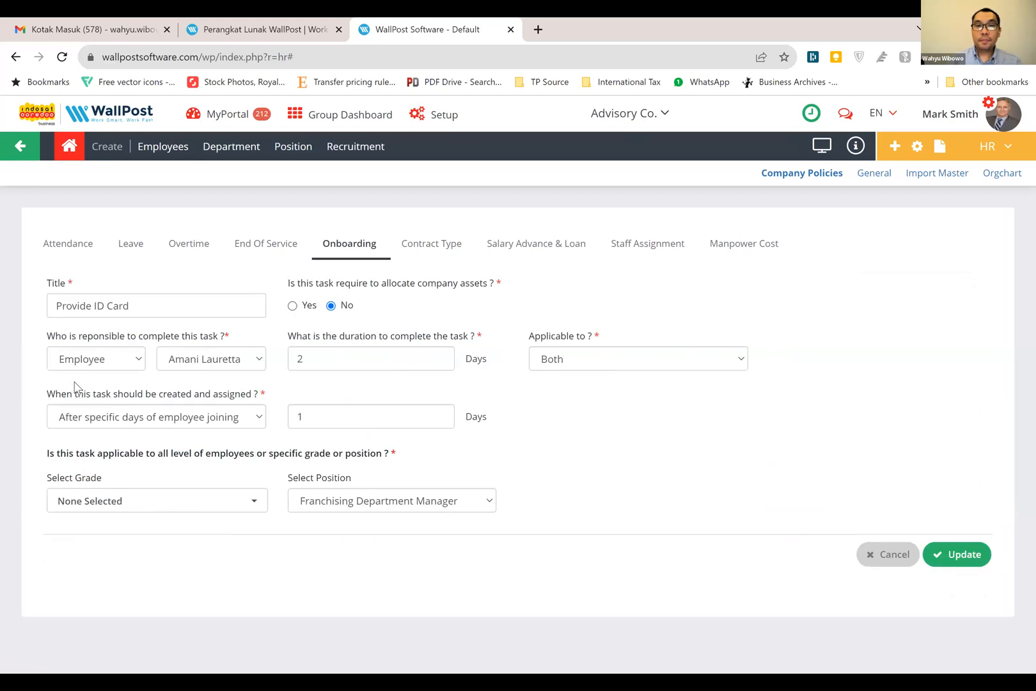
left_click(569, 356)
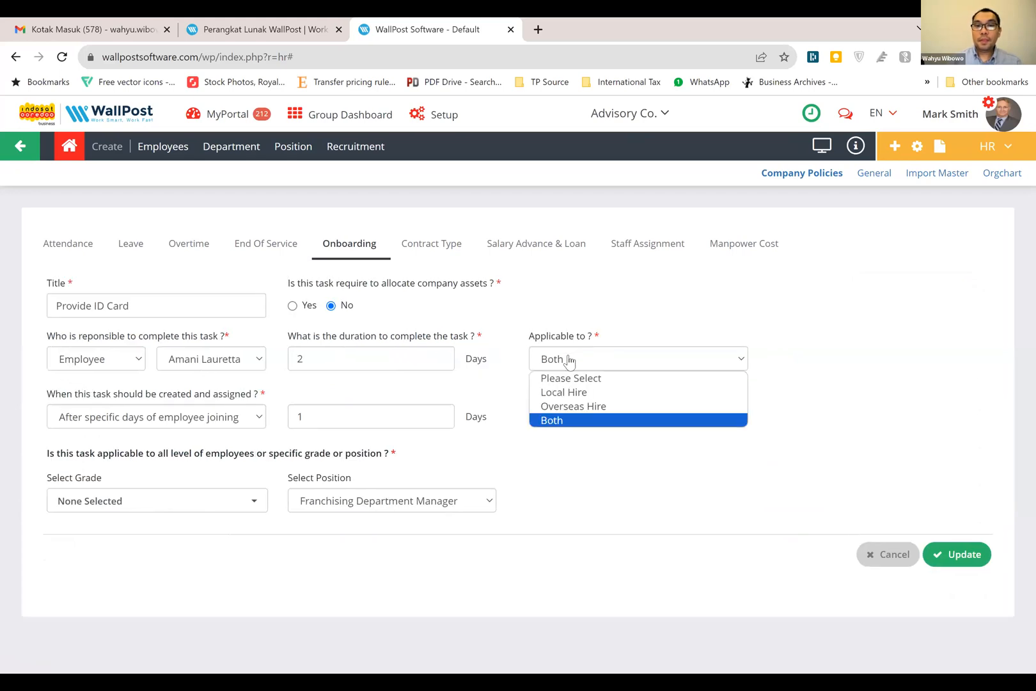
left_click(617, 477)
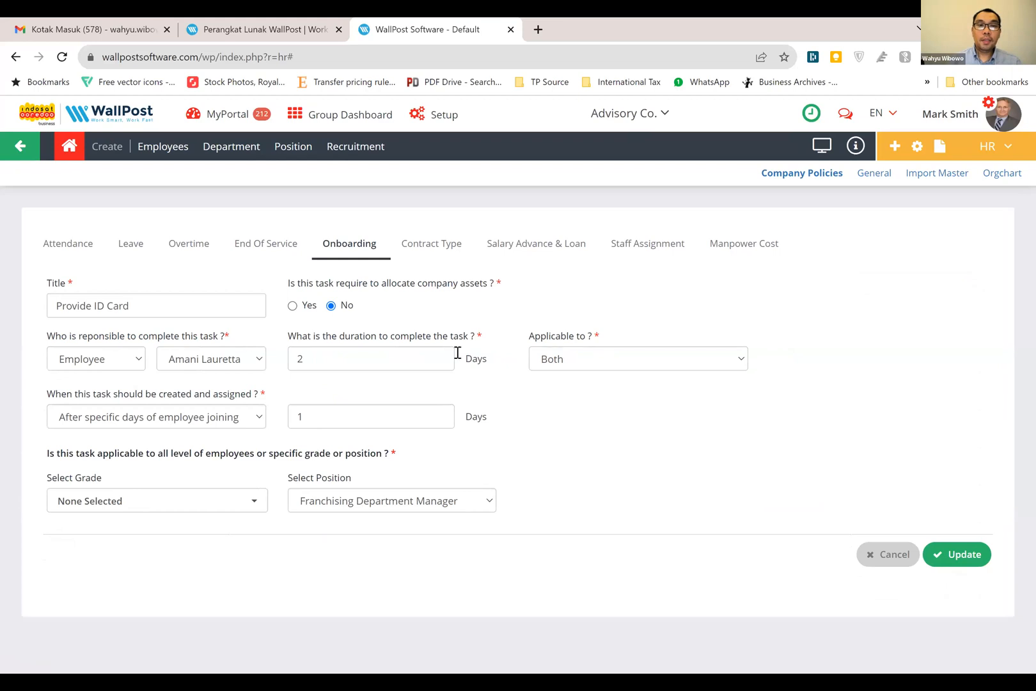
Set the Permenant contract type's salary payment basis and pay calculation to Fixed Salary + Allowance and save the settings
left_click(441, 250)
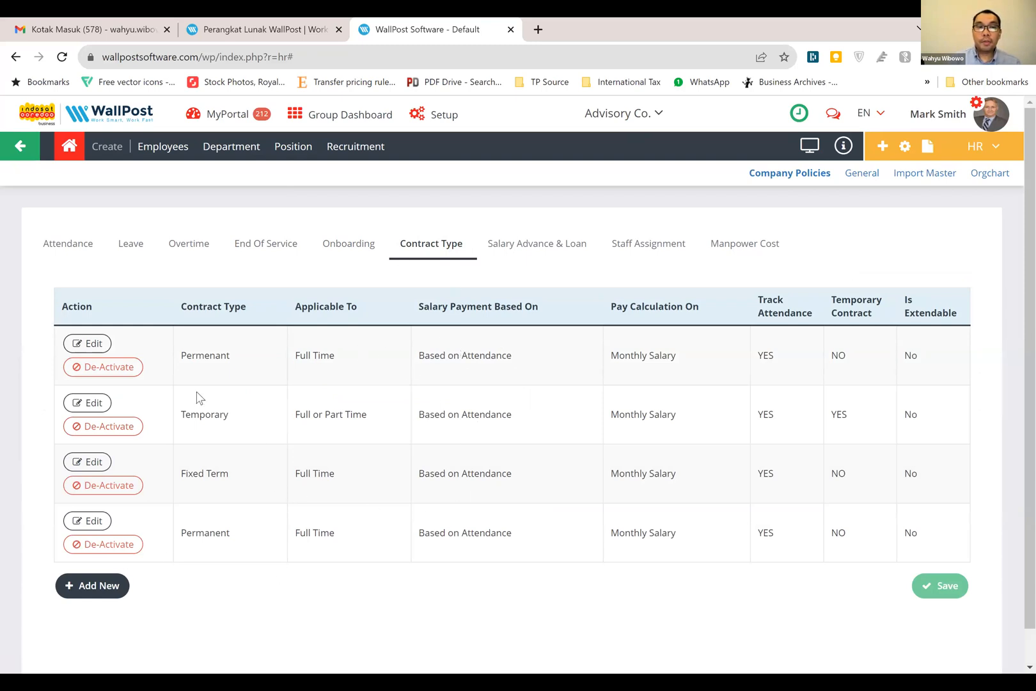
left_click(88, 346)
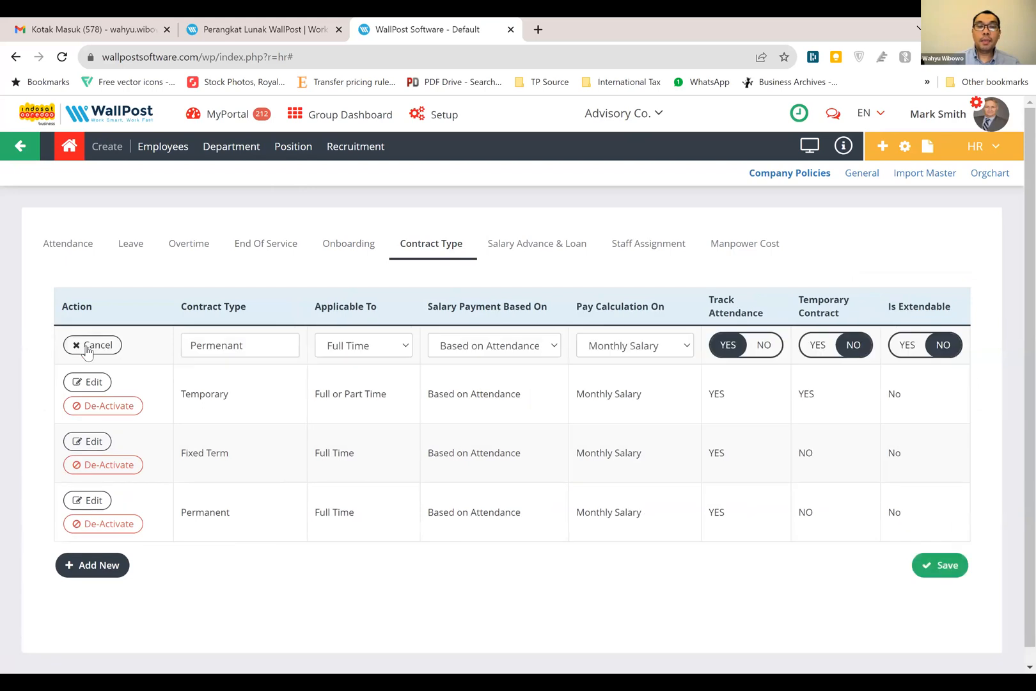
left_click(516, 354)
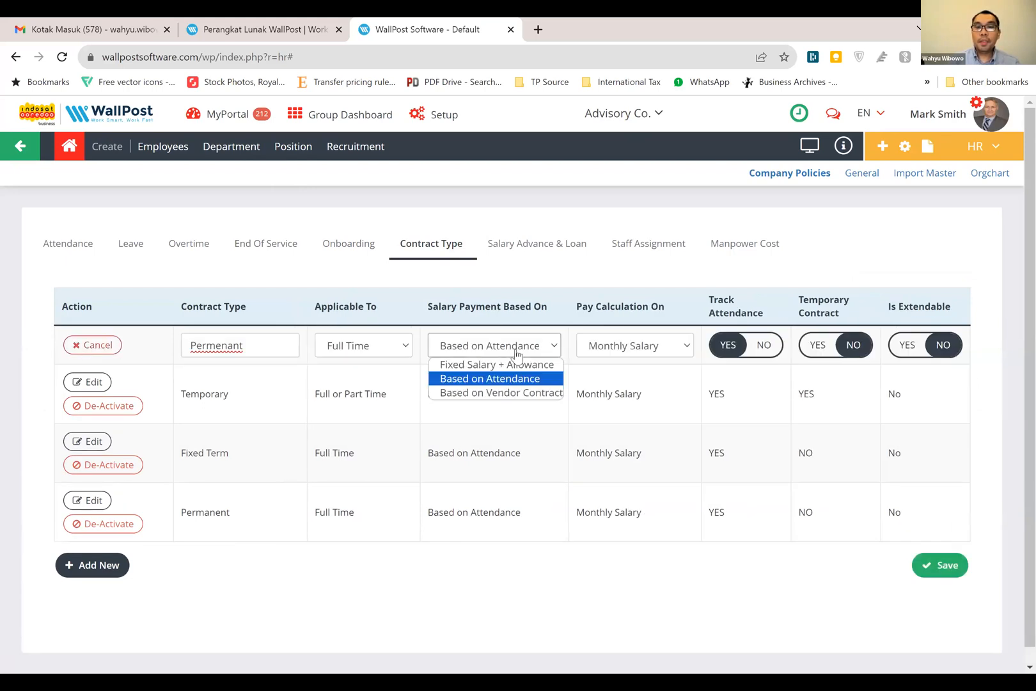
left_click(511, 365)
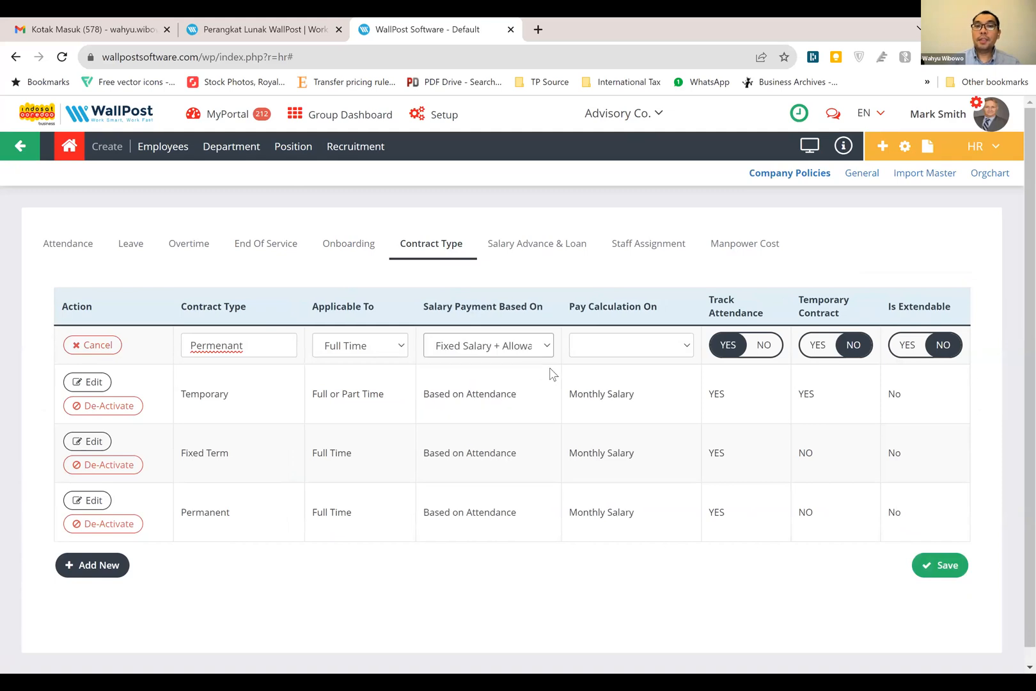
left_click(544, 351)
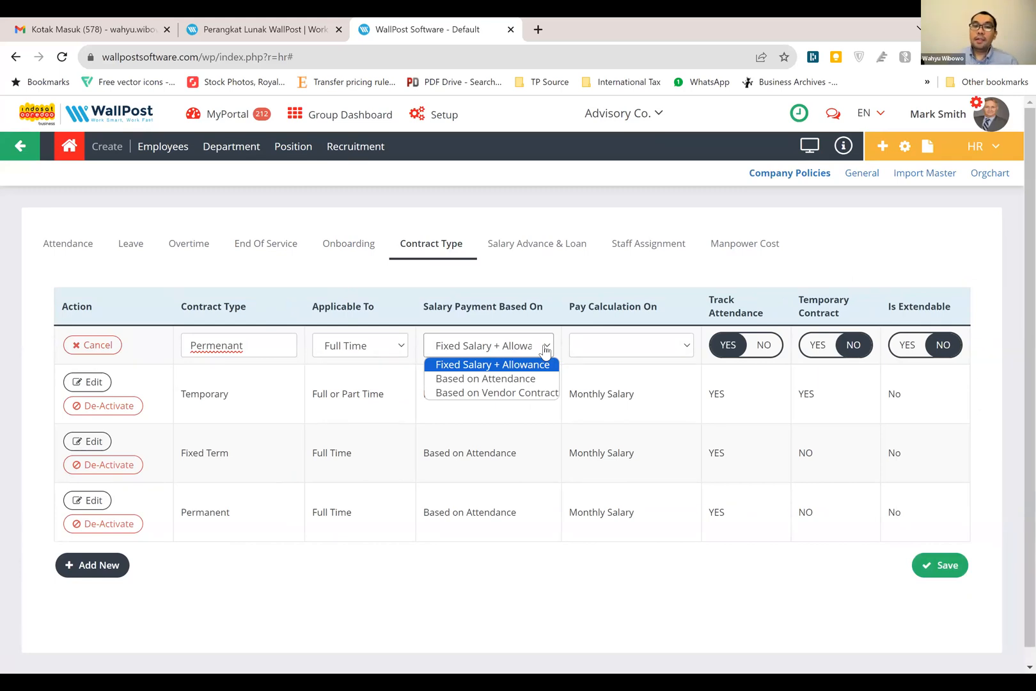
left_click(609, 345)
left_click(609, 345)
left_click(610, 345)
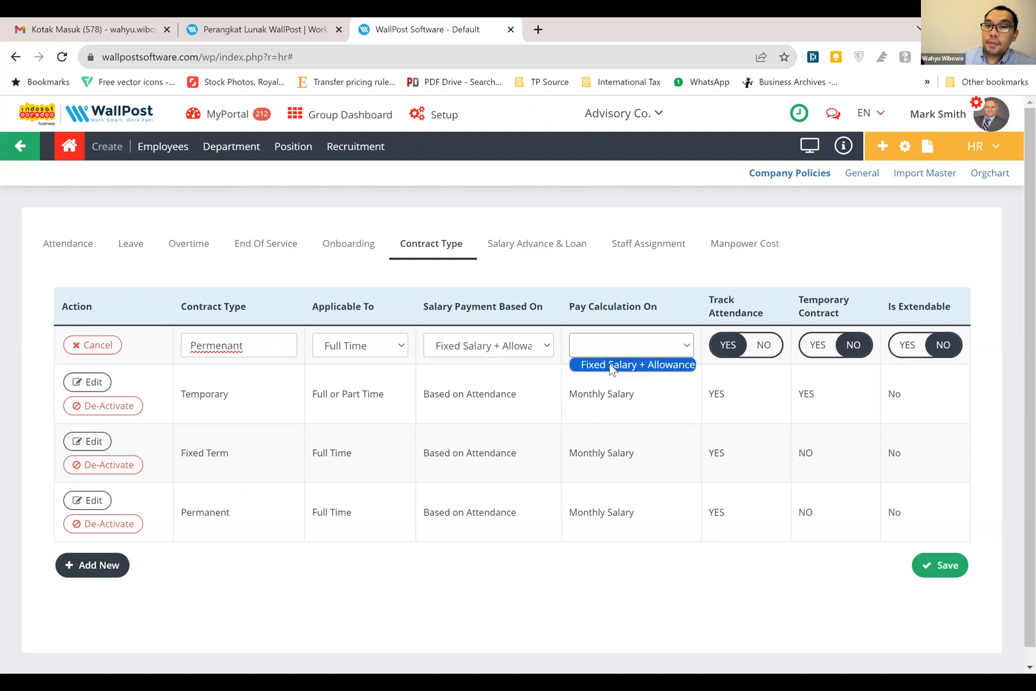
left_click(610, 365)
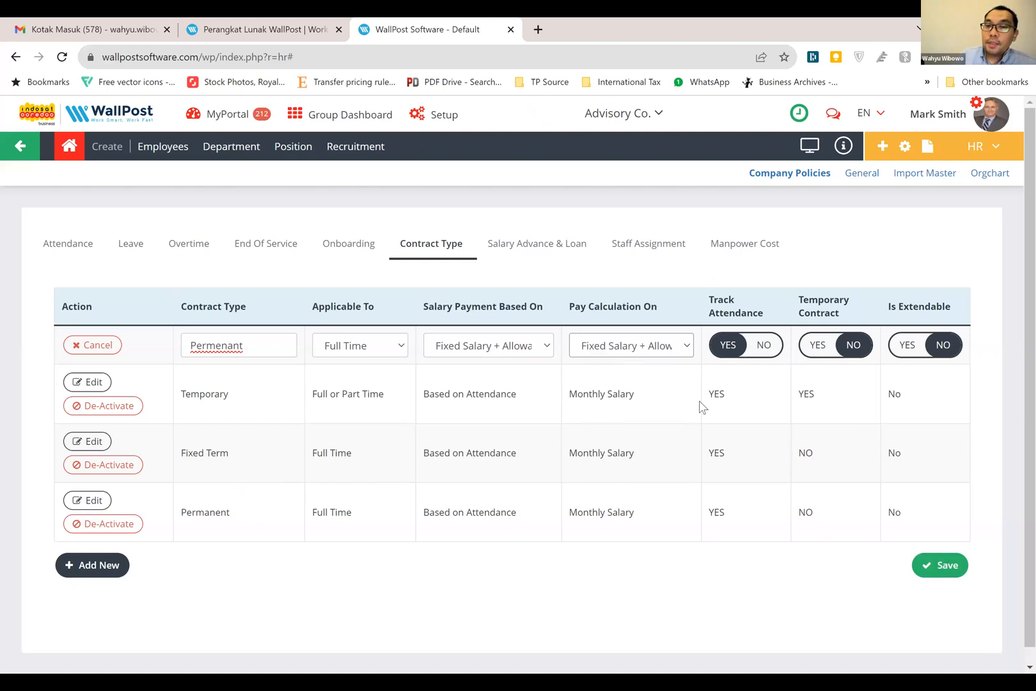
left_click(940, 567)
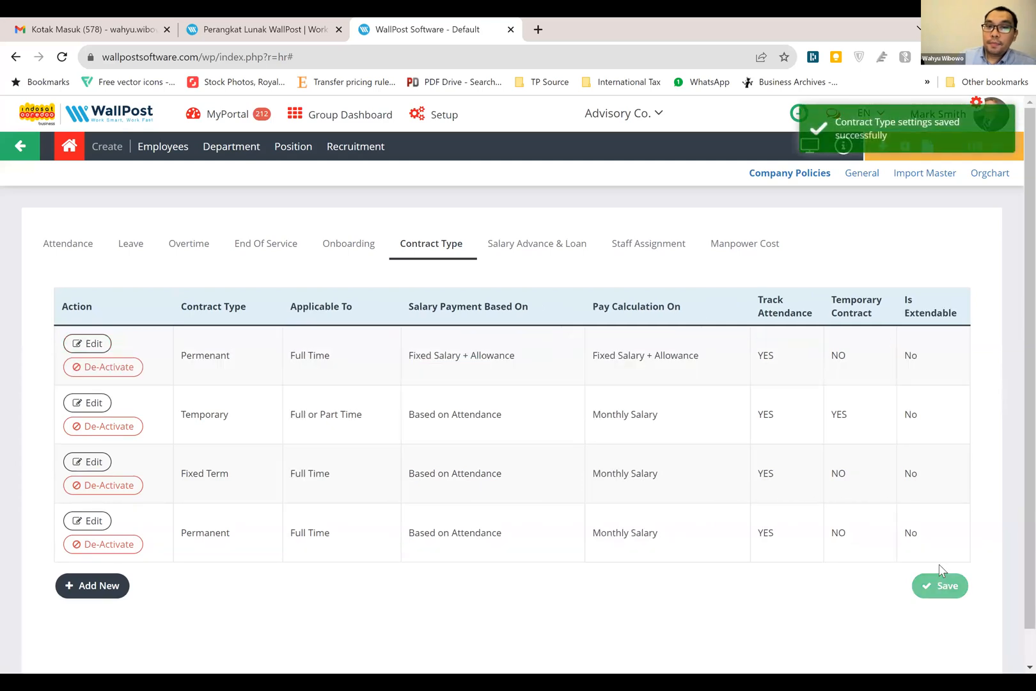
View the salary advance policy and examine the employee types that can be entitled to an advance upon arrival
left_click(557, 250)
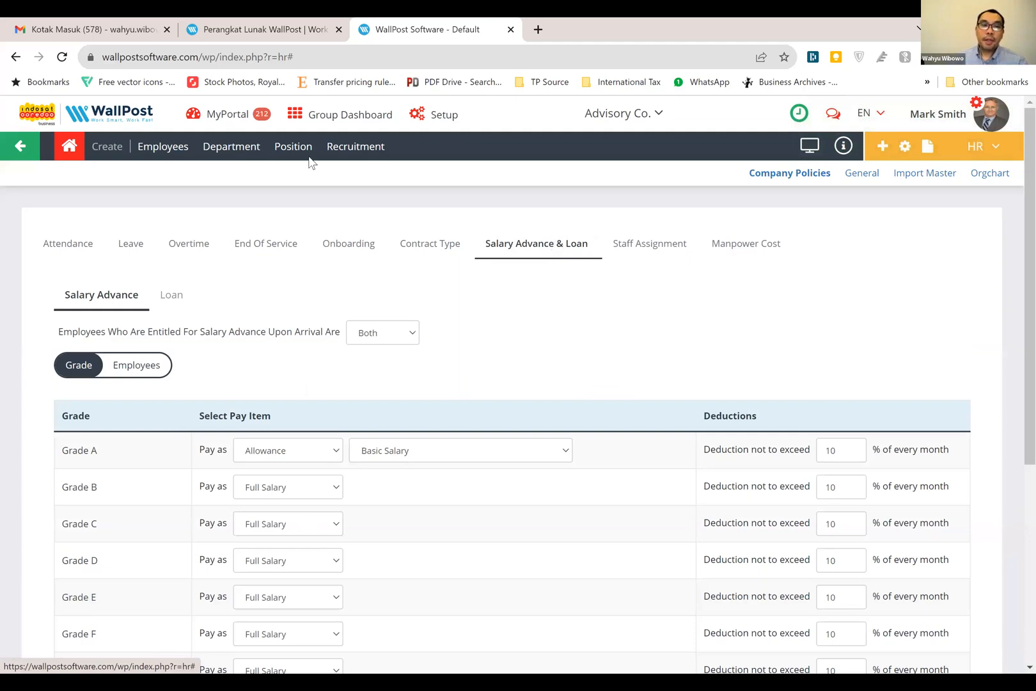
left_click(405, 334)
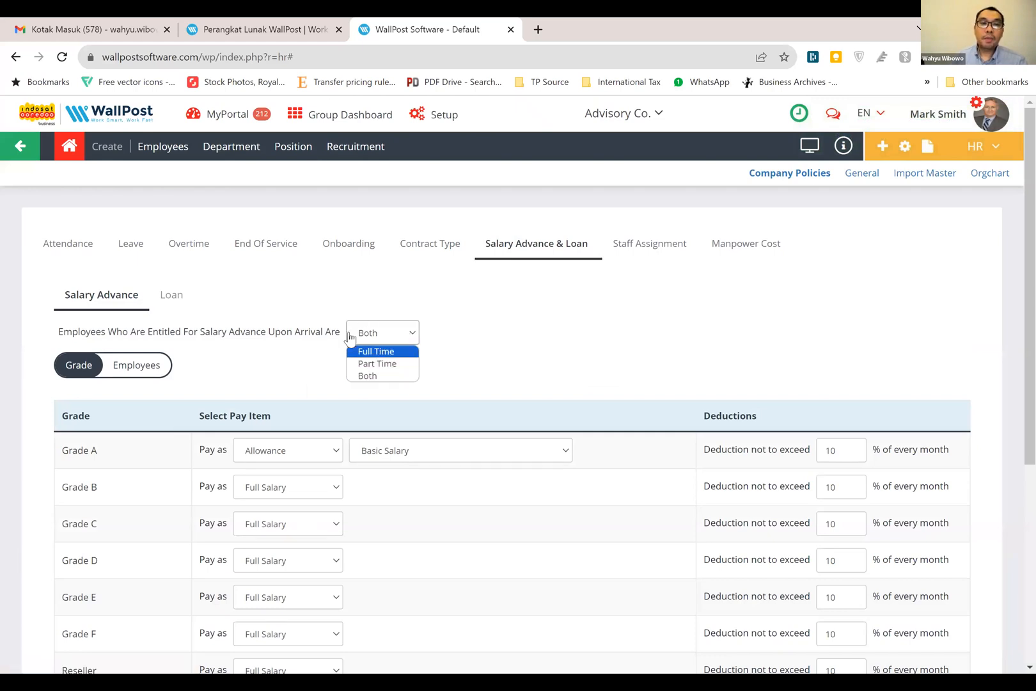
left_click(290, 379)
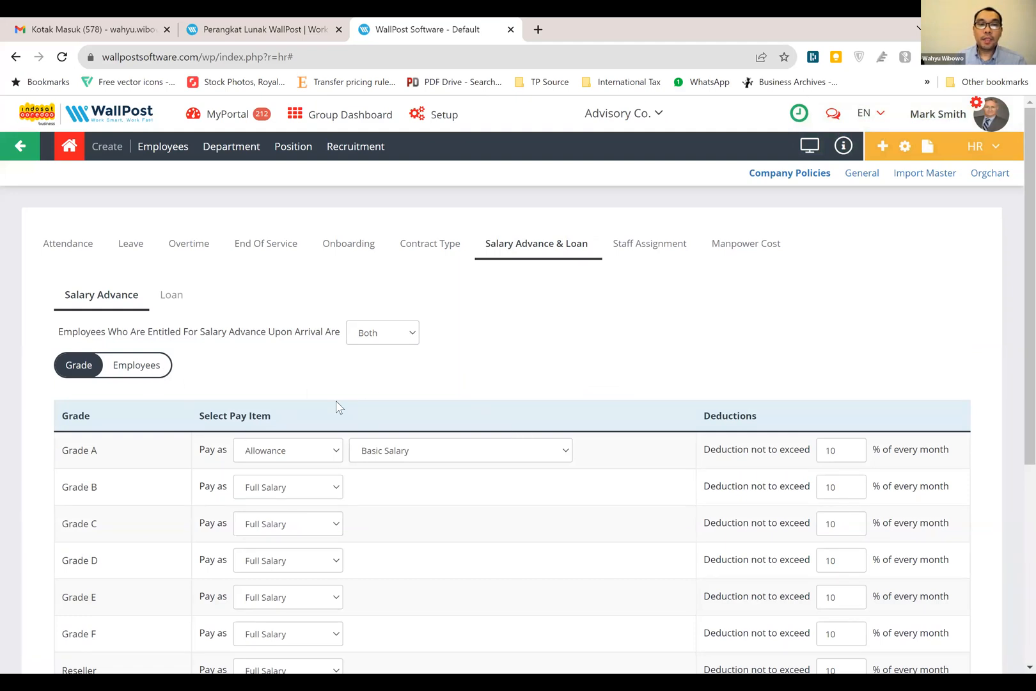
Examine the pay item options for Grade A's salary advance and view the employee-specific advance entitlements
left_click(329, 451)
left_click(330, 451)
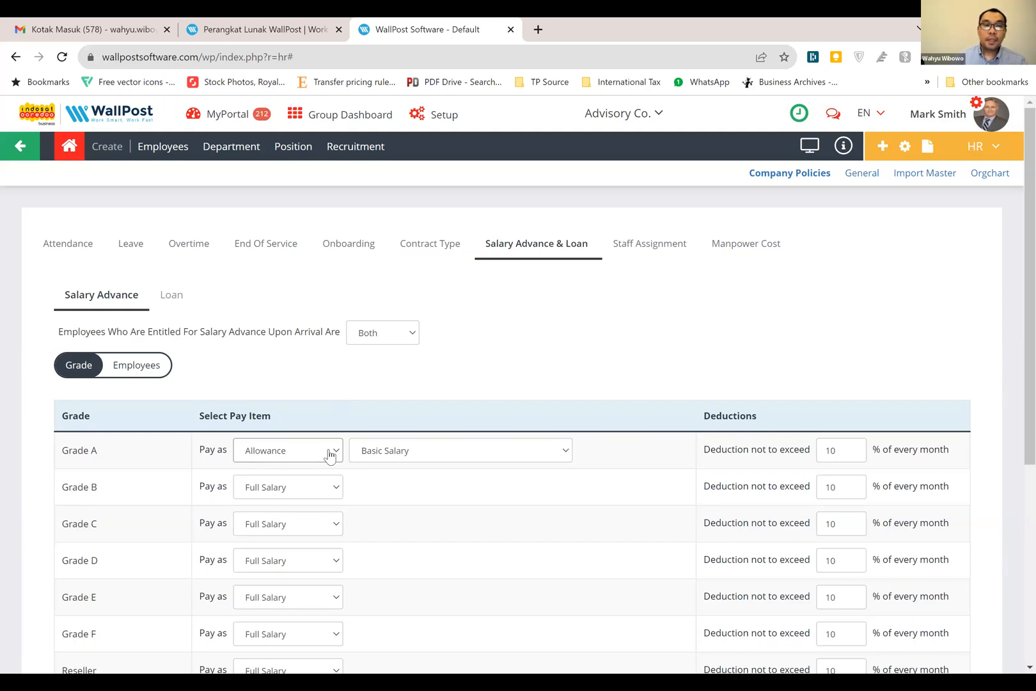
left_click(329, 452)
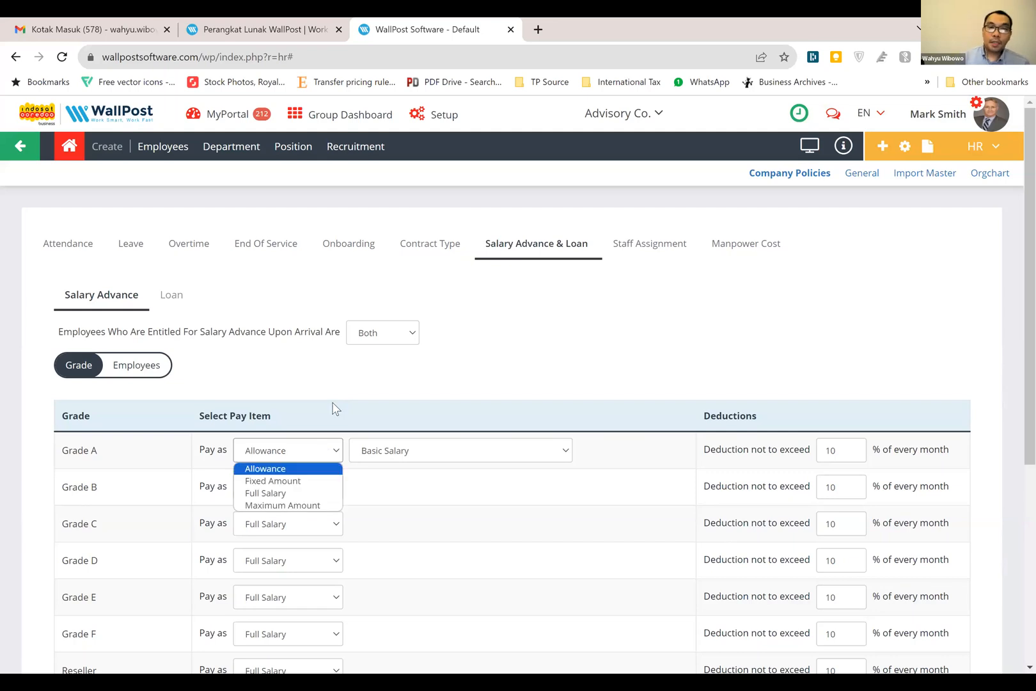
left_click(132, 376)
left_click(138, 372)
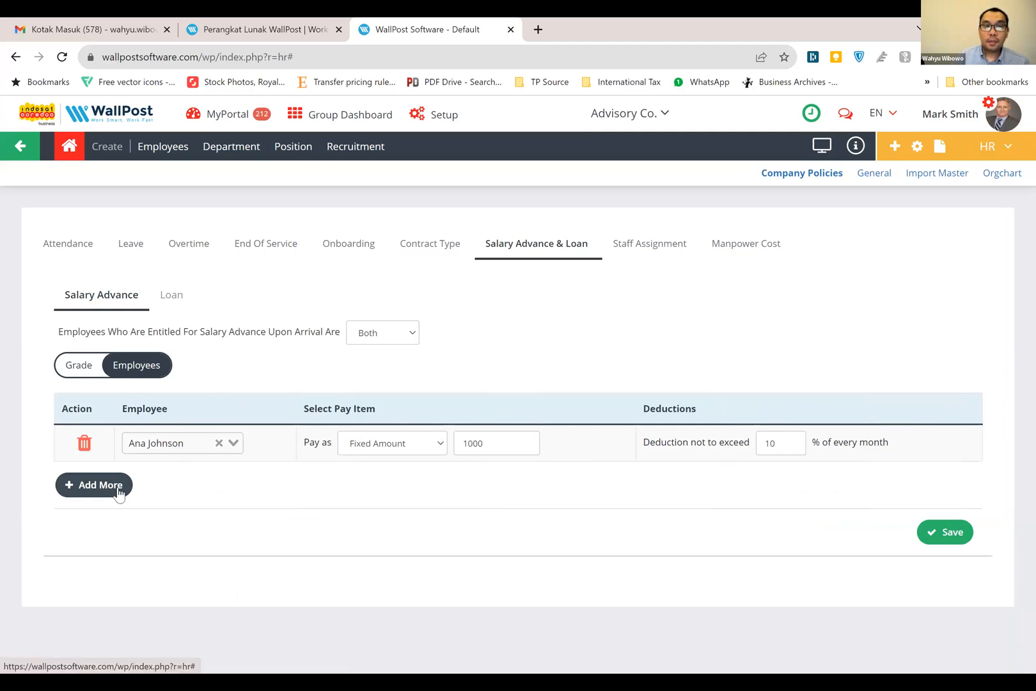
View the project and backup staff assignment policies and the manpower cost policy
left_click(652, 259)
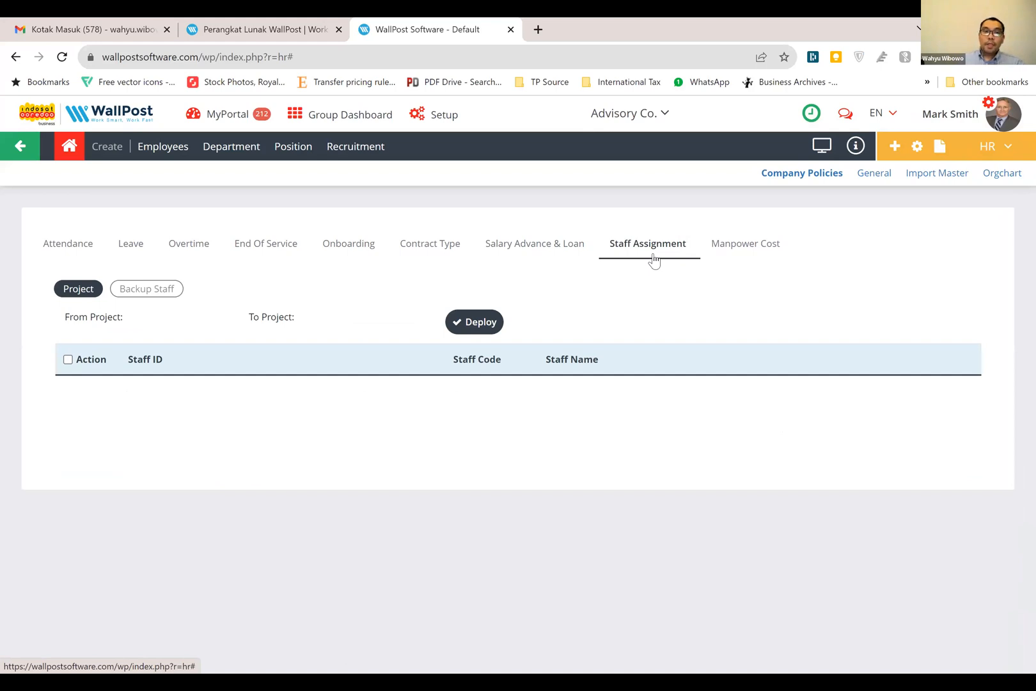
left_click(148, 291)
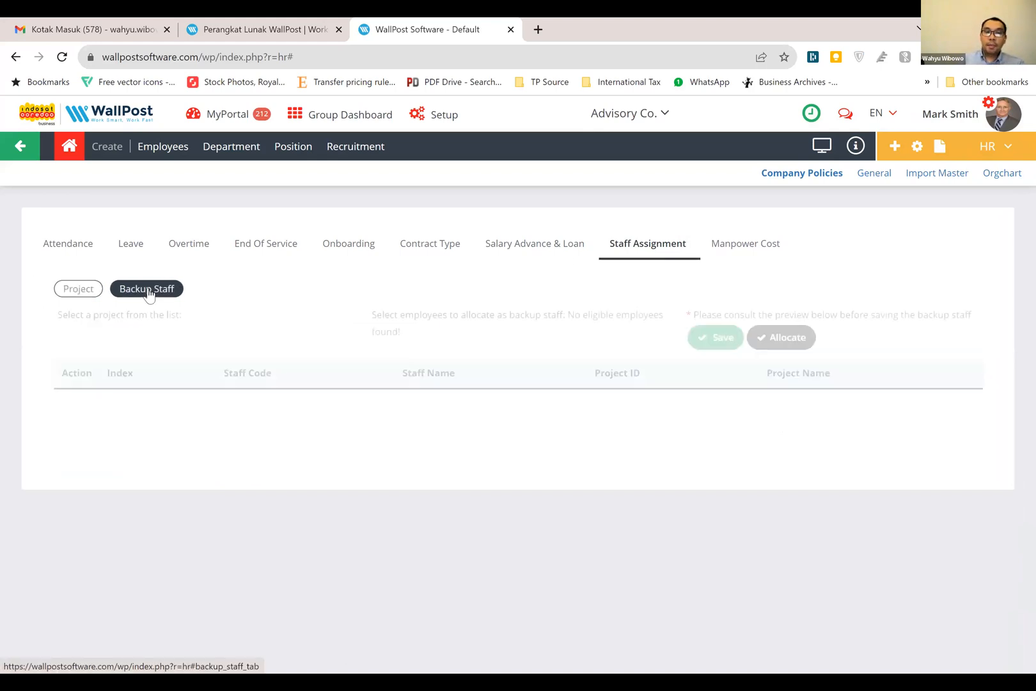
left_click(94, 296)
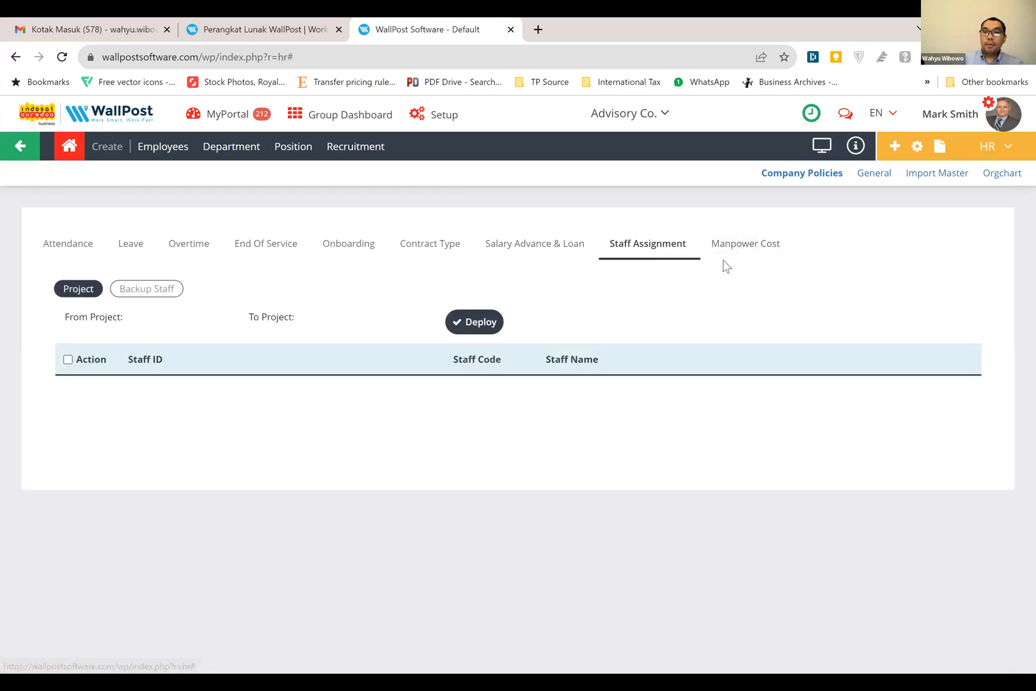
left_click_drag(724, 264, 748, 248)
left_click(748, 248)
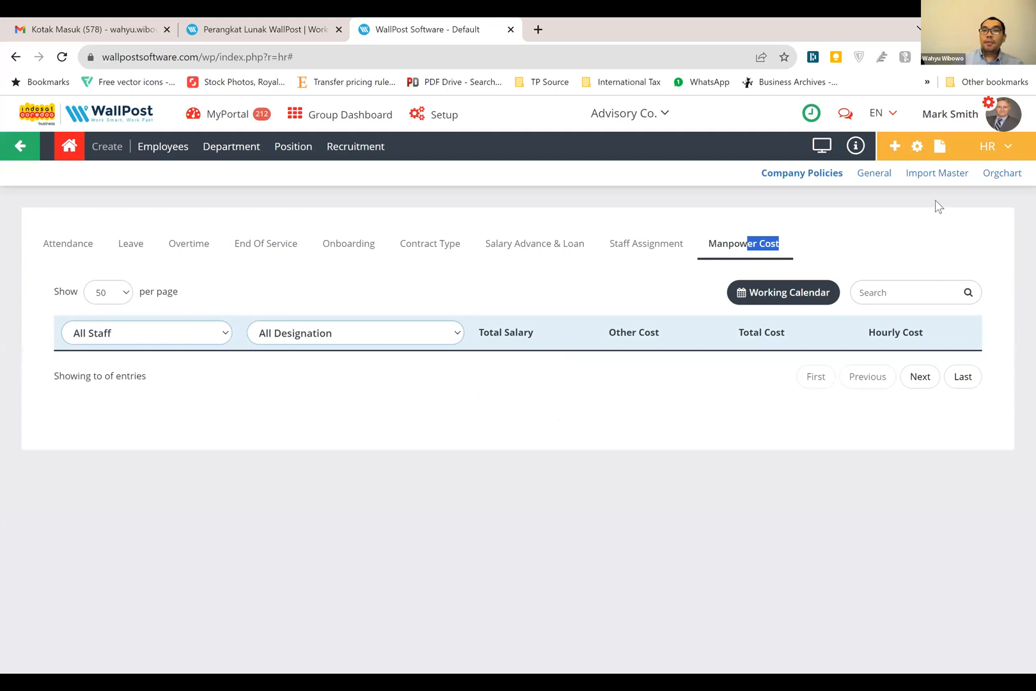
View the general HR settings for employee documents, holidays, disciplinary action and performance evaluation
left_click(876, 174)
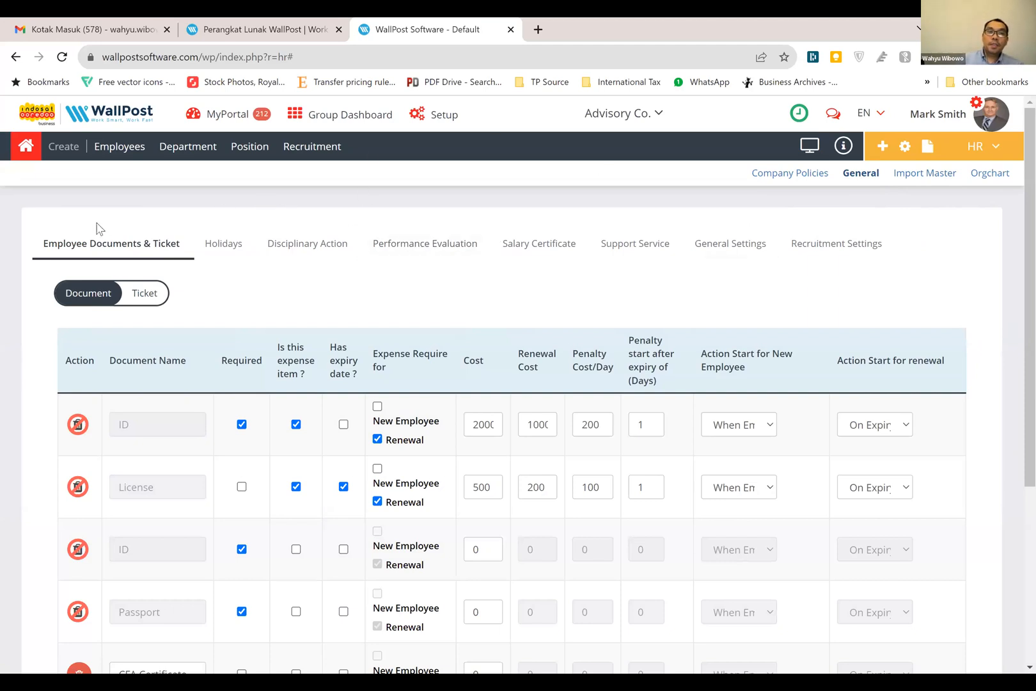
left_click(232, 255)
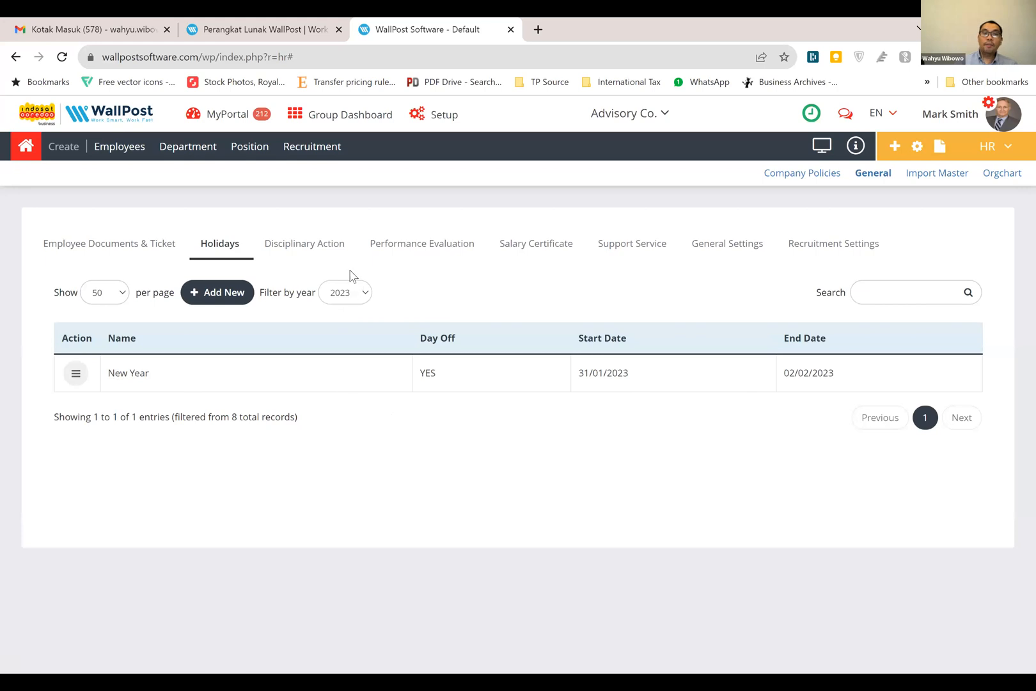
left_click(309, 249)
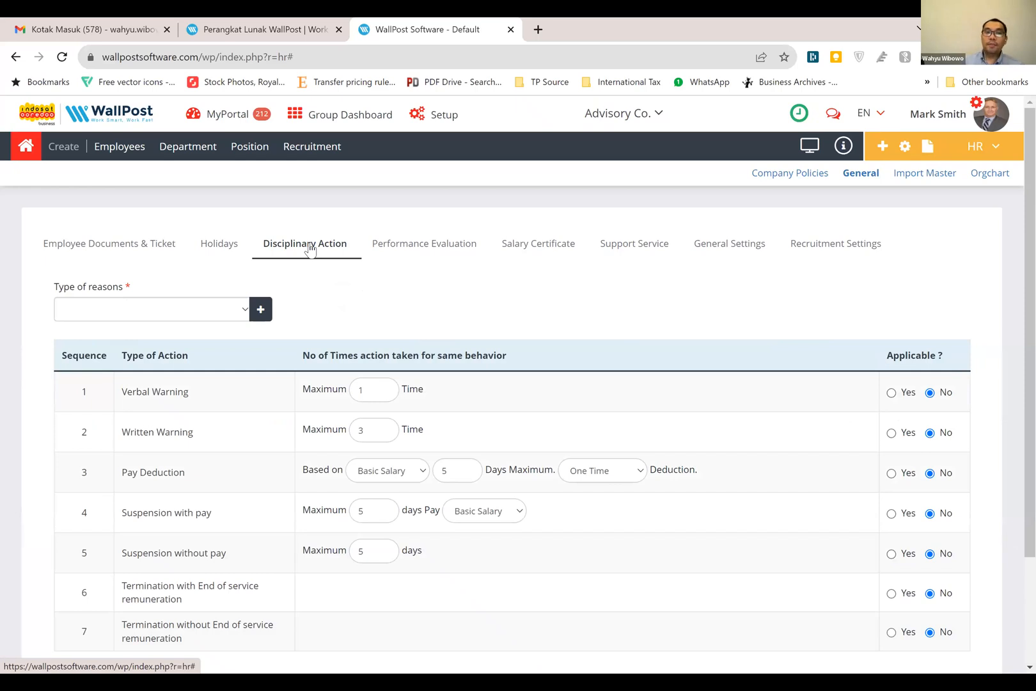
left_click(426, 250)
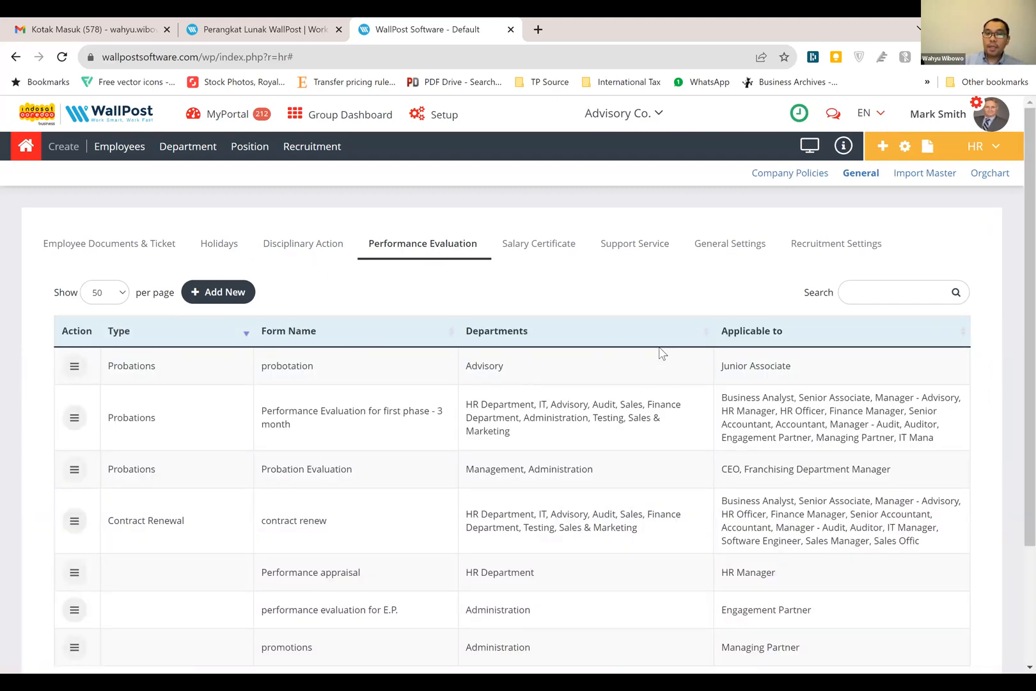
Add and save a new salary certificate purpose named Pengajuan KPR
left_click(560, 241)
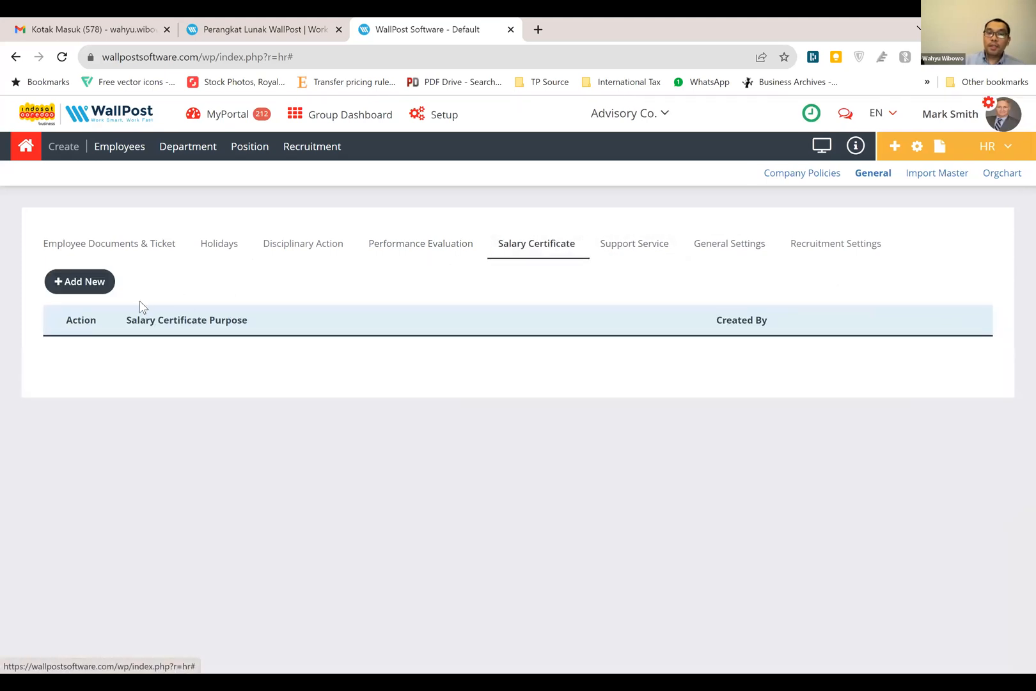
left_click(103, 286)
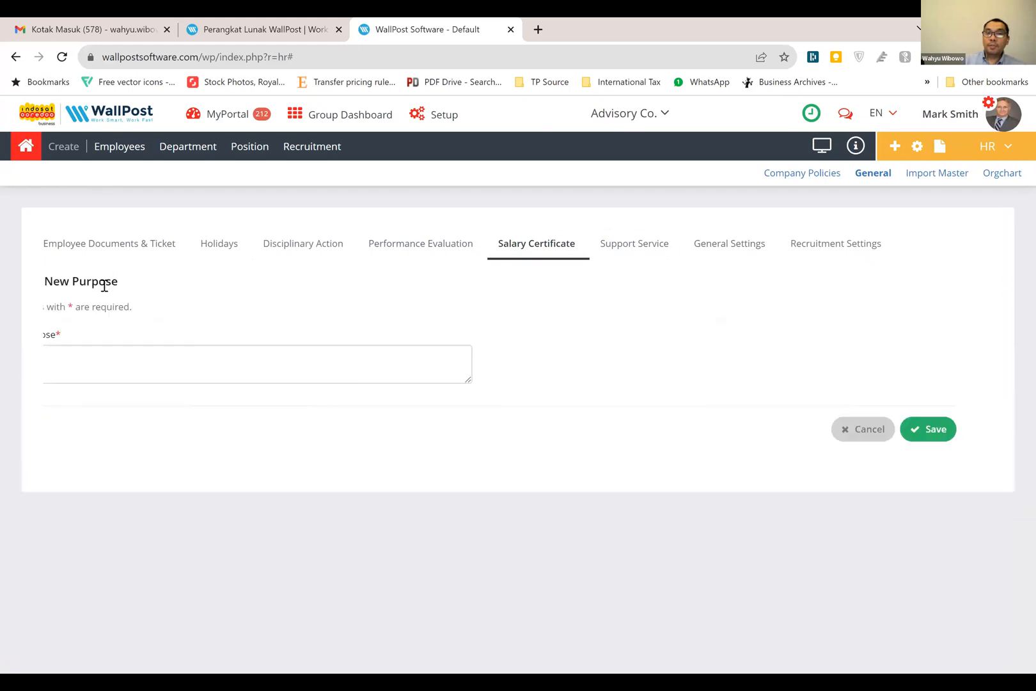
left_click(177, 357)
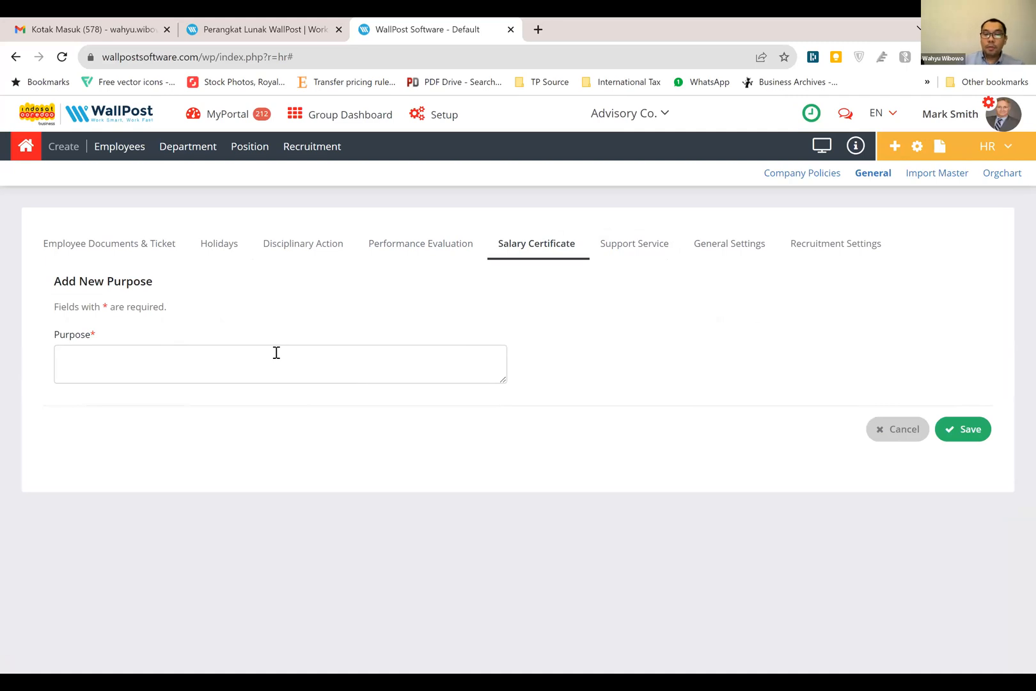
type("Pengajuan KPR")
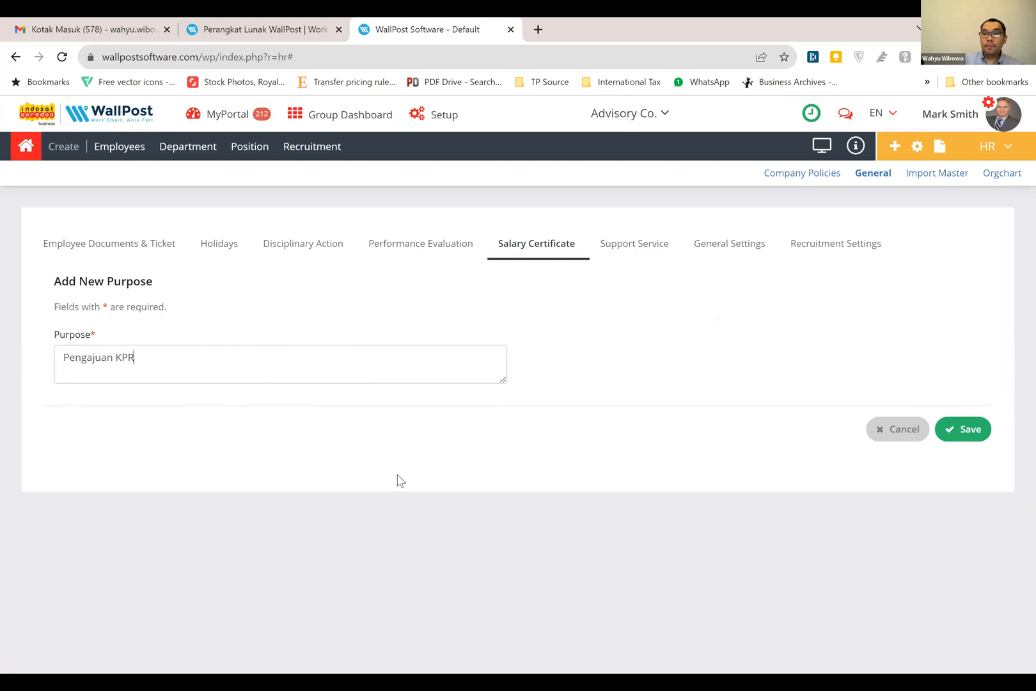
left_click(964, 434)
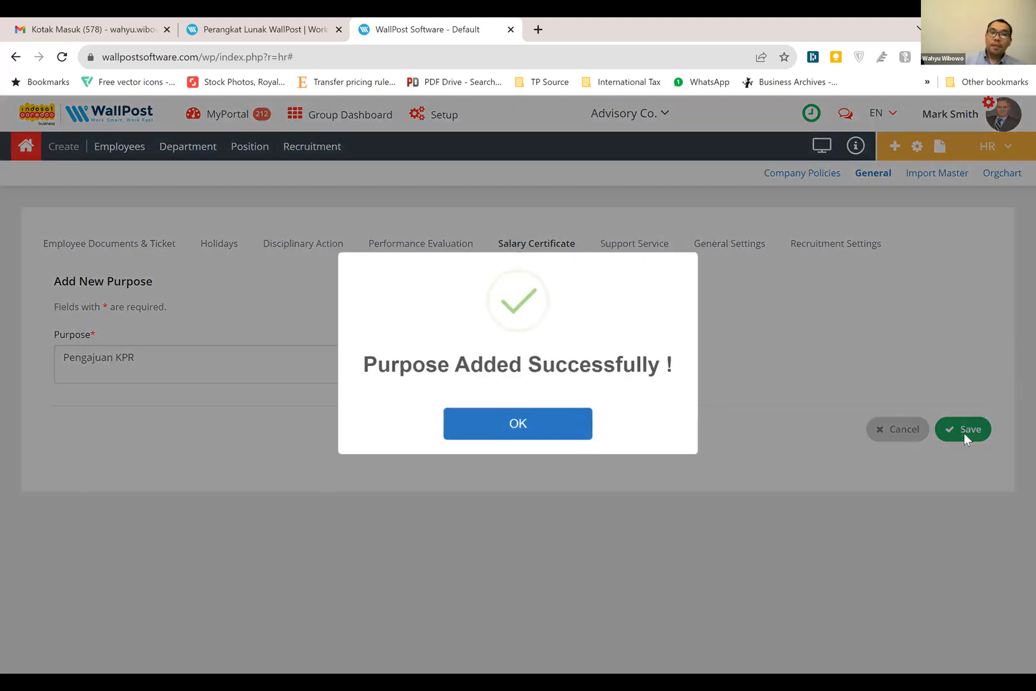
left_click(548, 434)
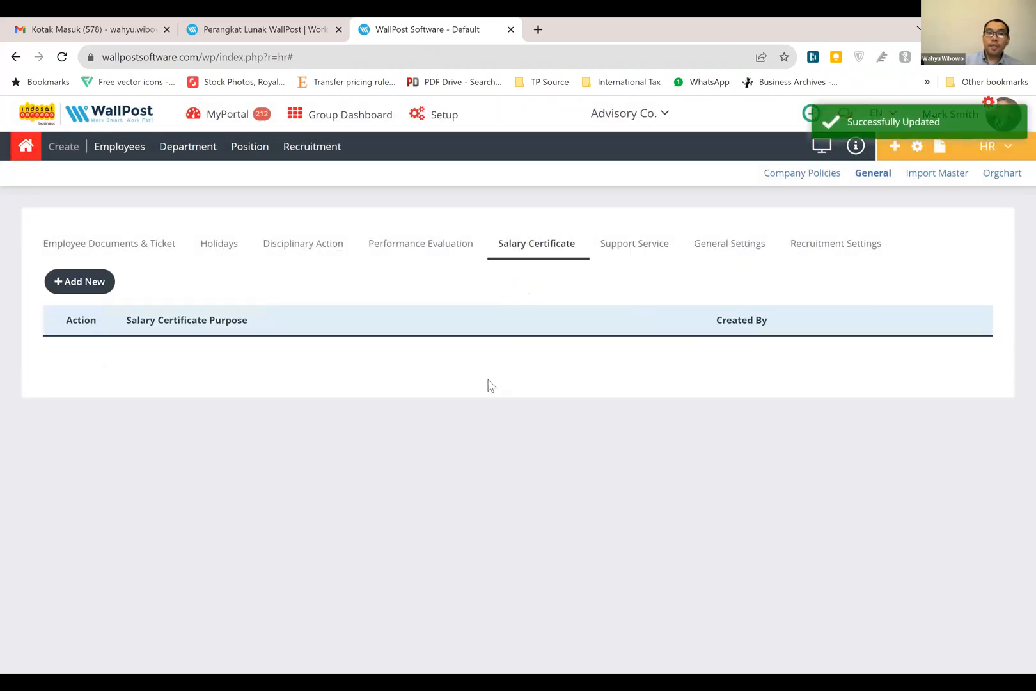
View the support services with their blank entry form, and look over the General Settings options
left_click(647, 248)
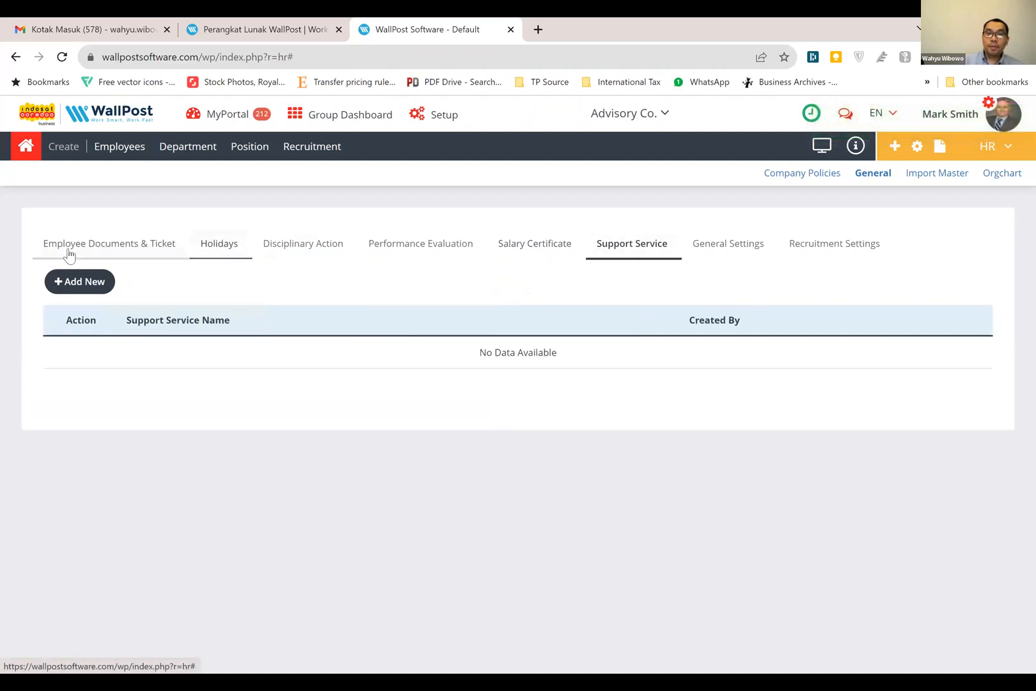
left_click(85, 288)
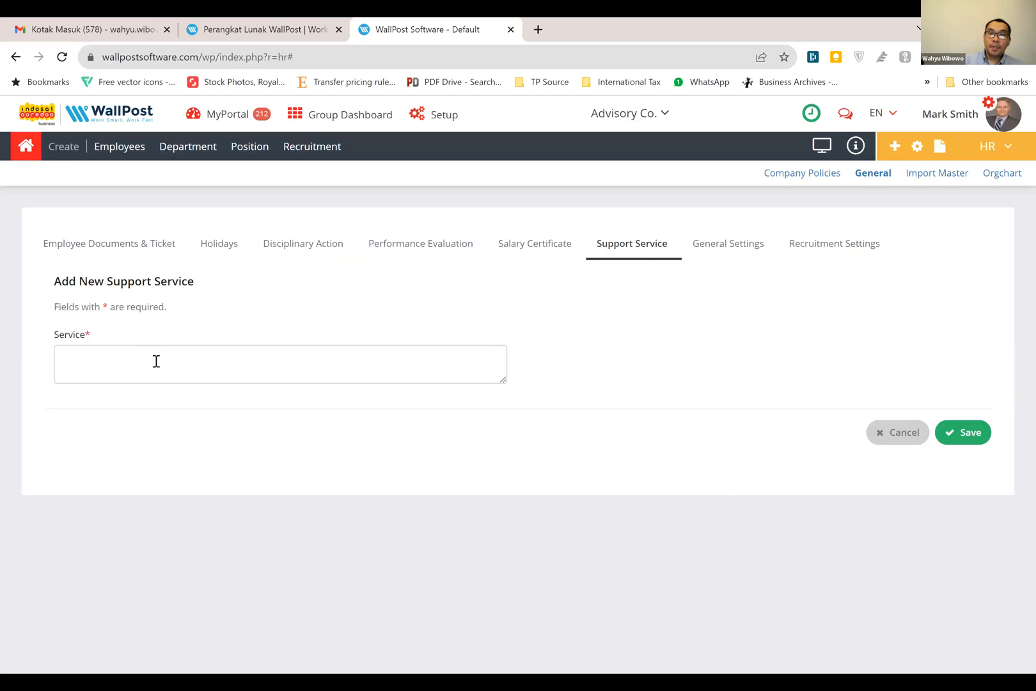
left_click(744, 255)
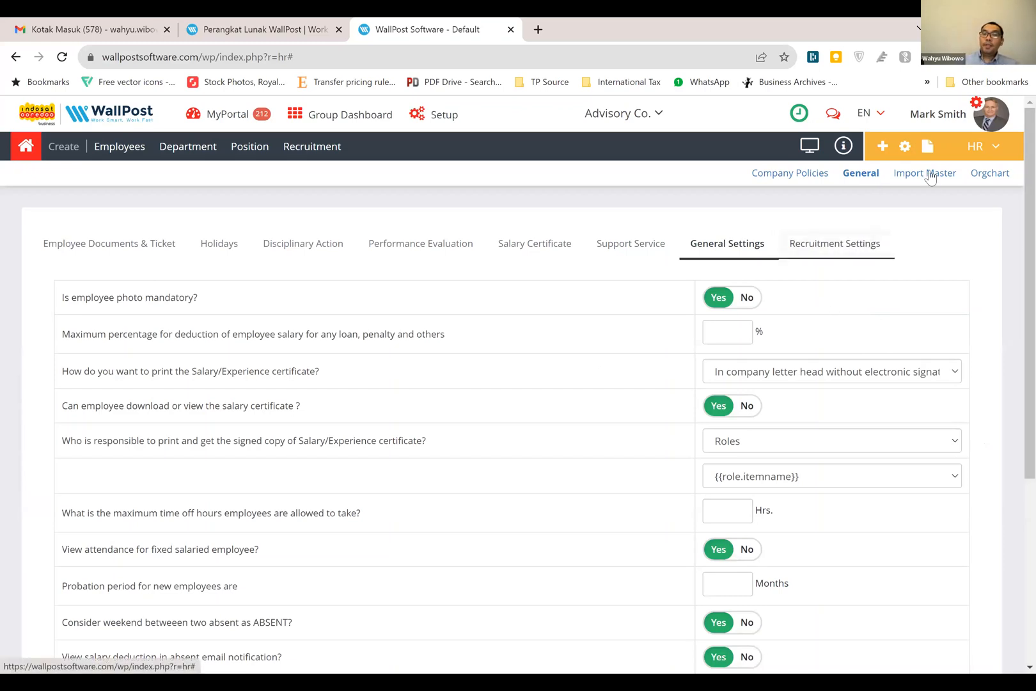
View the departments, positions and salary grades in the organization chart settings
left_click(991, 179)
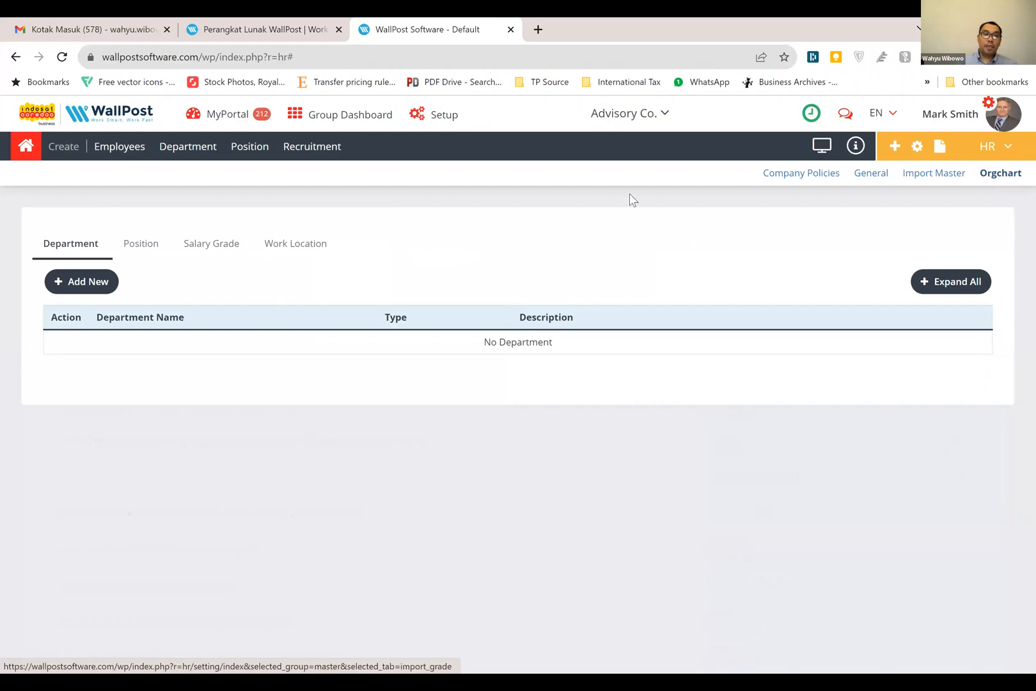
left_click(142, 245)
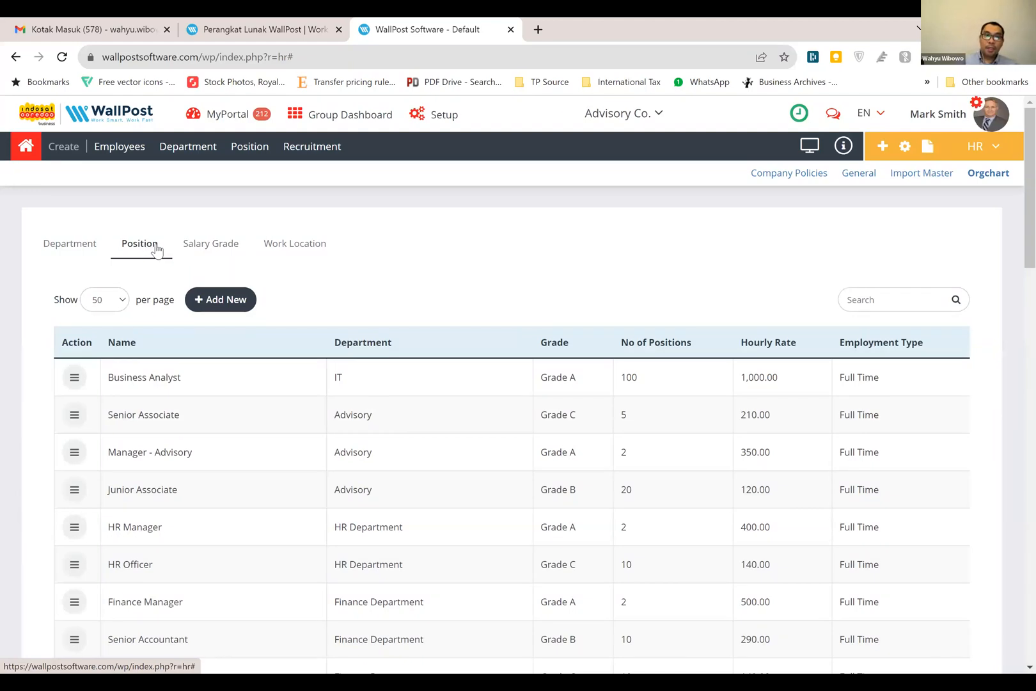
left_click(195, 251)
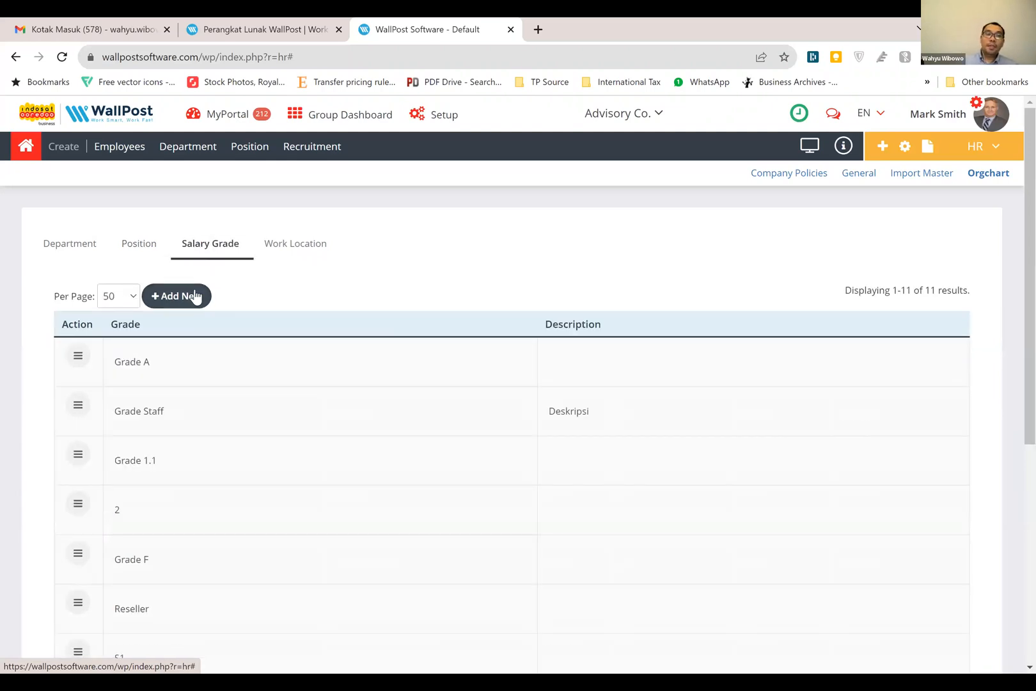
Look at the blank salary grade form, close it, and open the form for a new work location
left_click(196, 297)
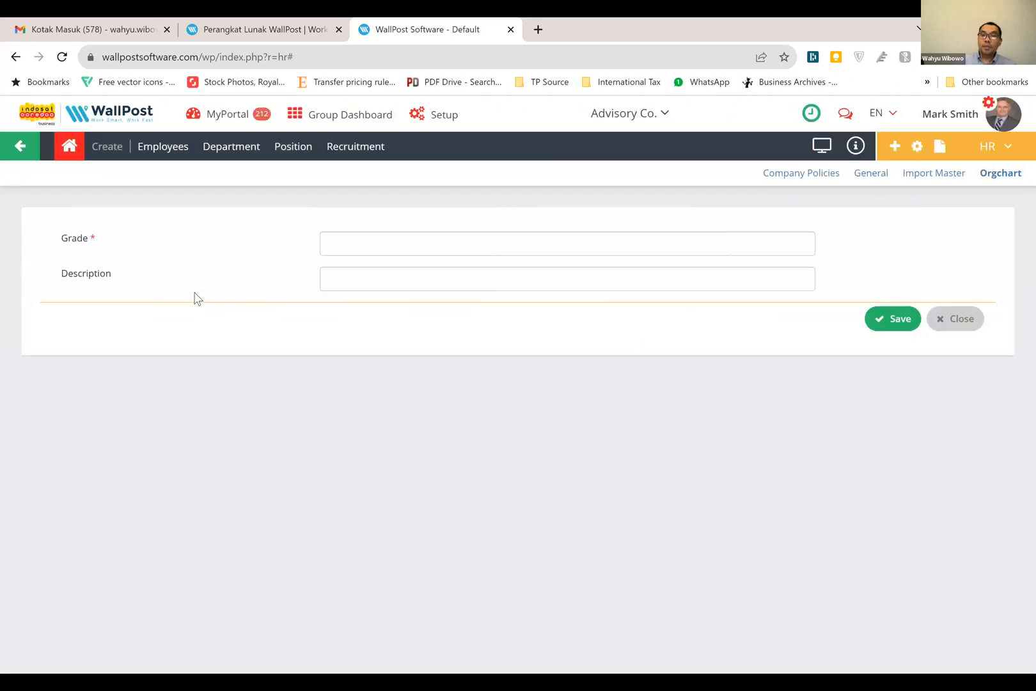
left_click(959, 325)
left_click(298, 218)
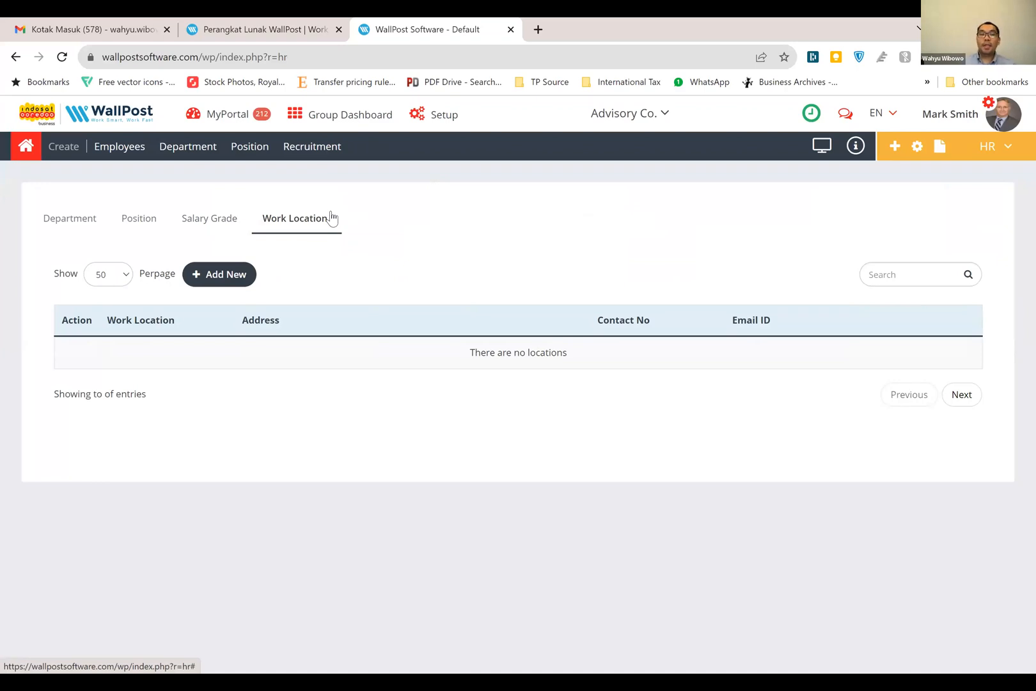
left_click(231, 286)
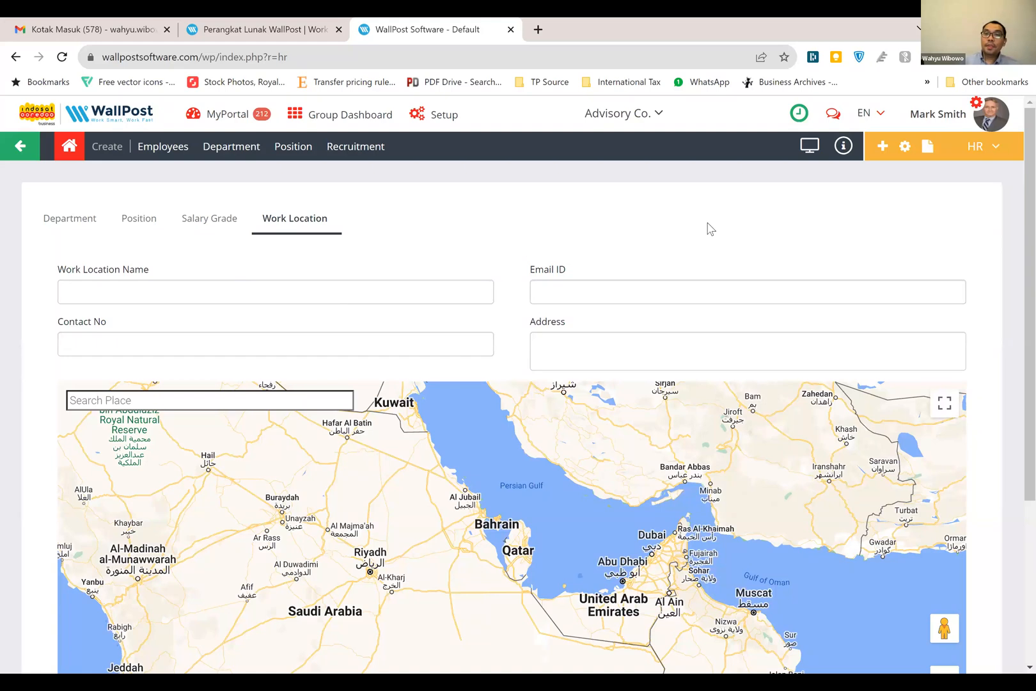
Open the employee leave report from the HR reports and examine its employee filter choices
left_click(927, 147)
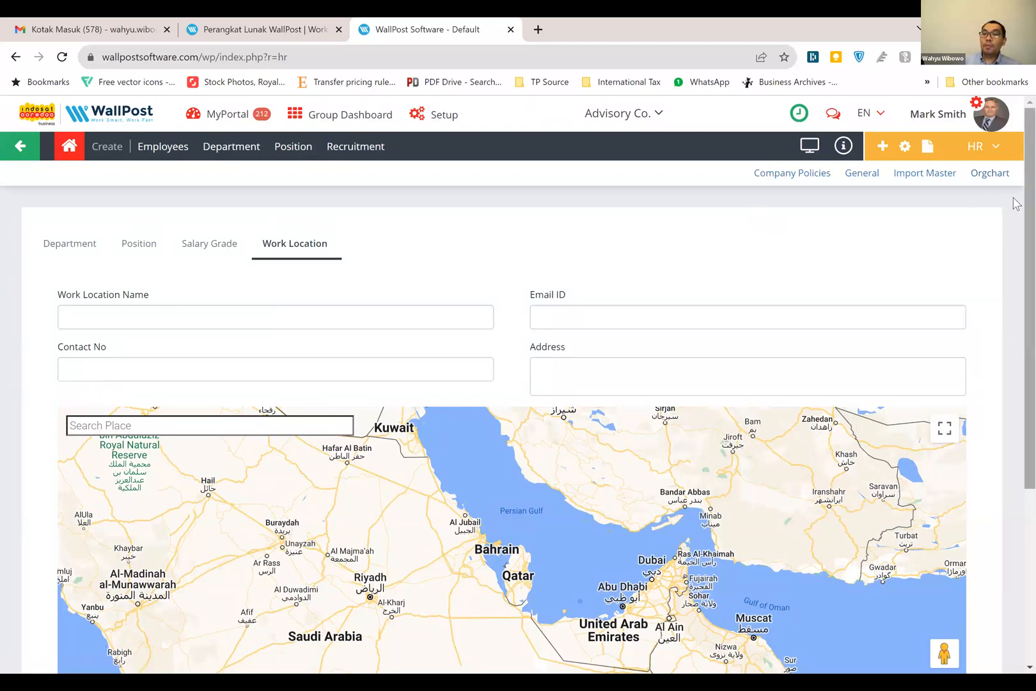
left_click(927, 154)
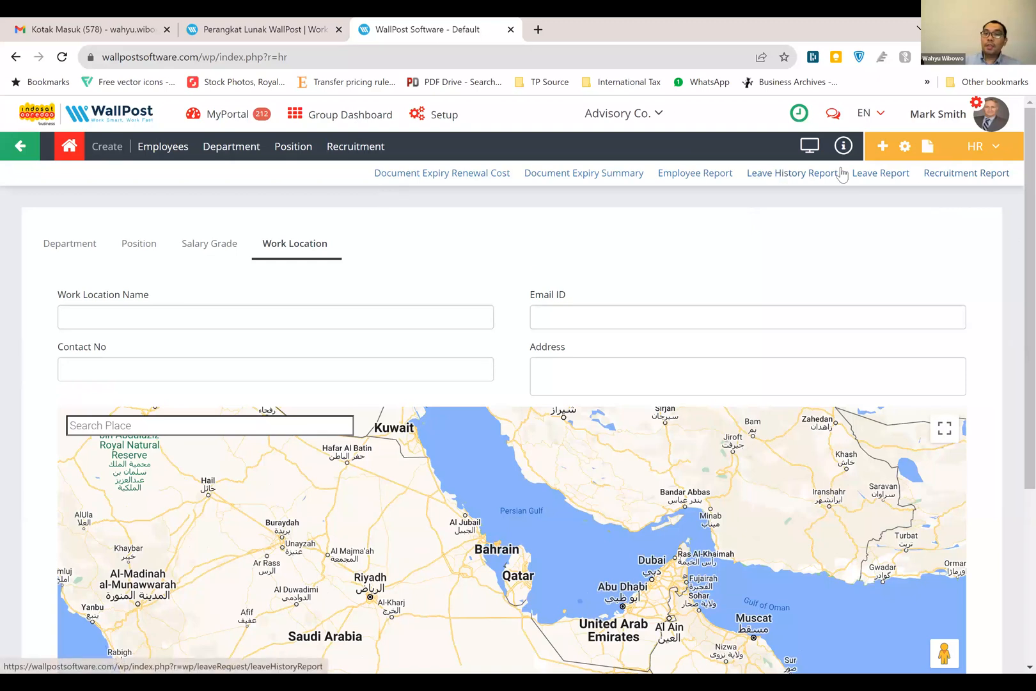
left_click(881, 174)
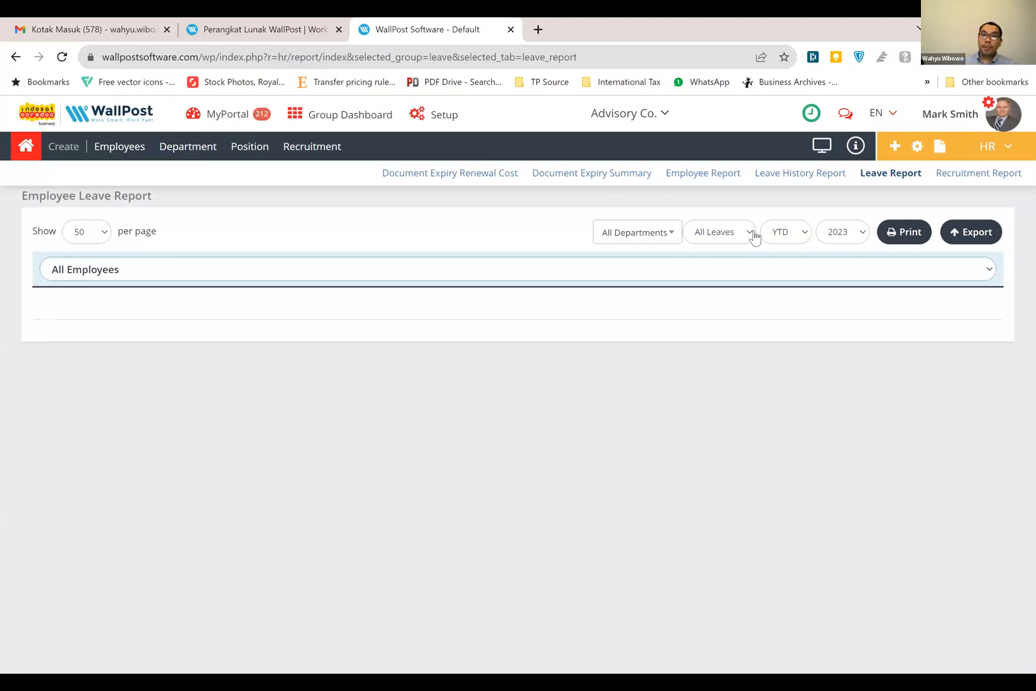
left_click(703, 274)
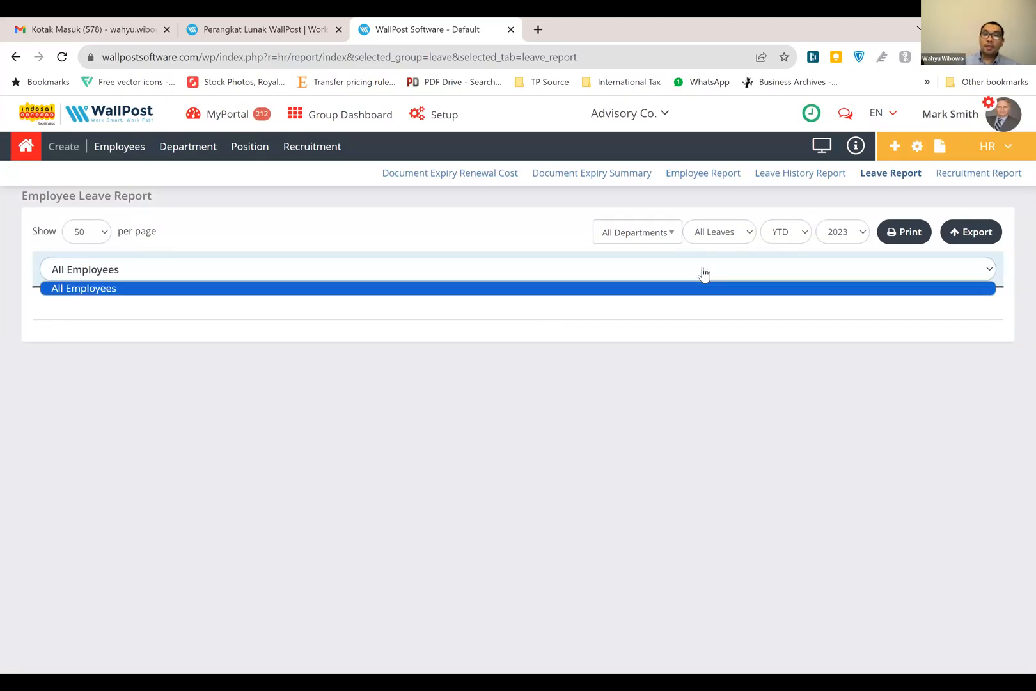
left_click(971, 267)
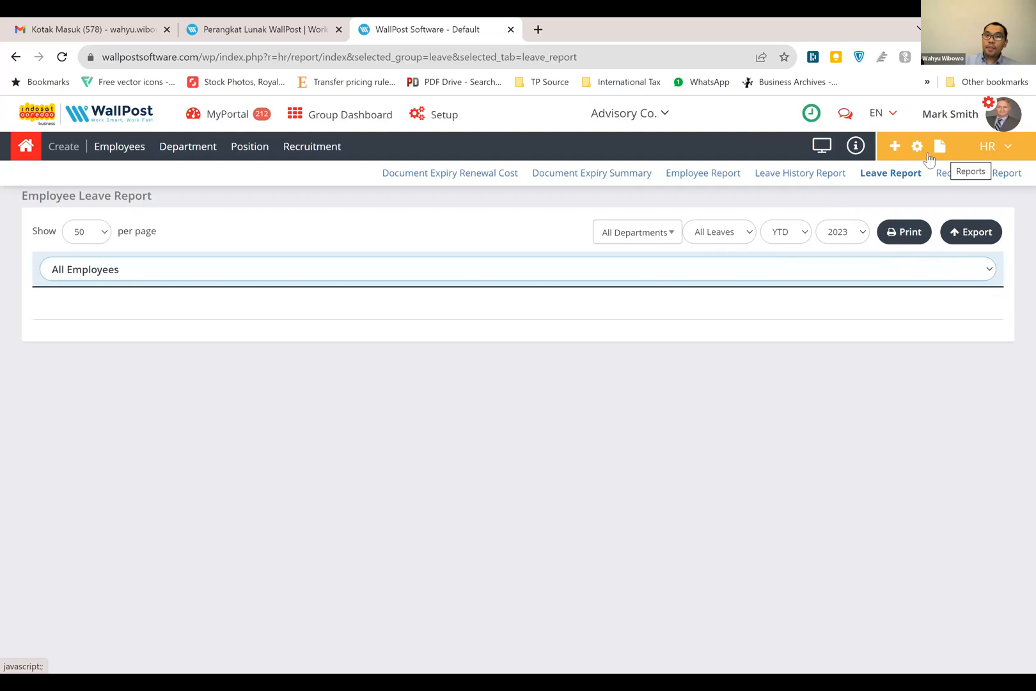
View the employee nationality count chart and the employee summary in the employee reports
left_click(722, 174)
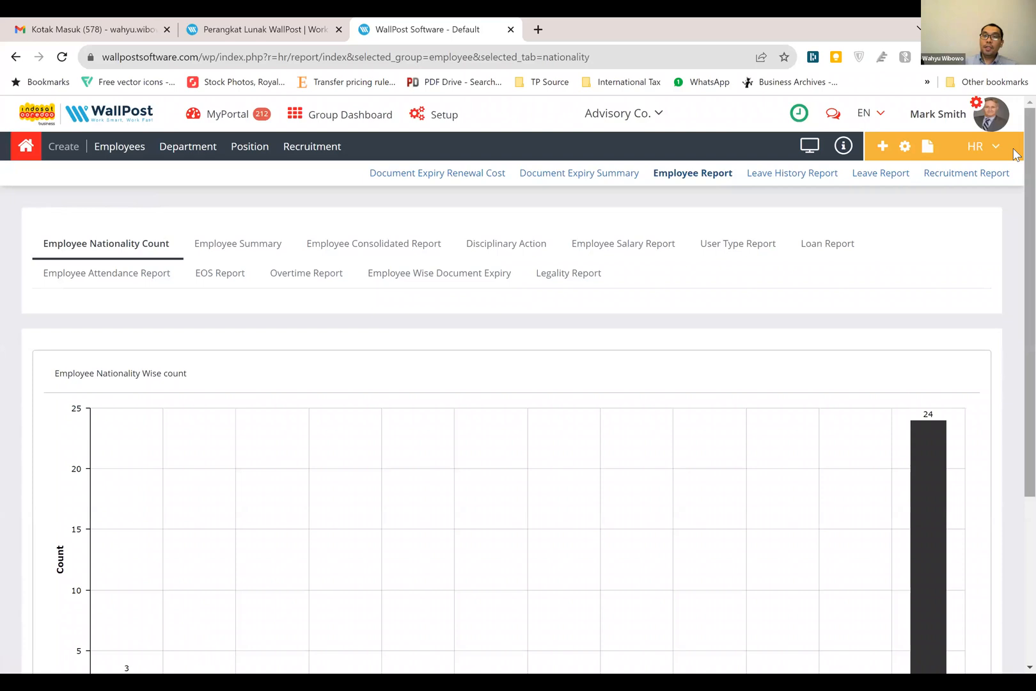
scroll(1016, 153, "down", 3)
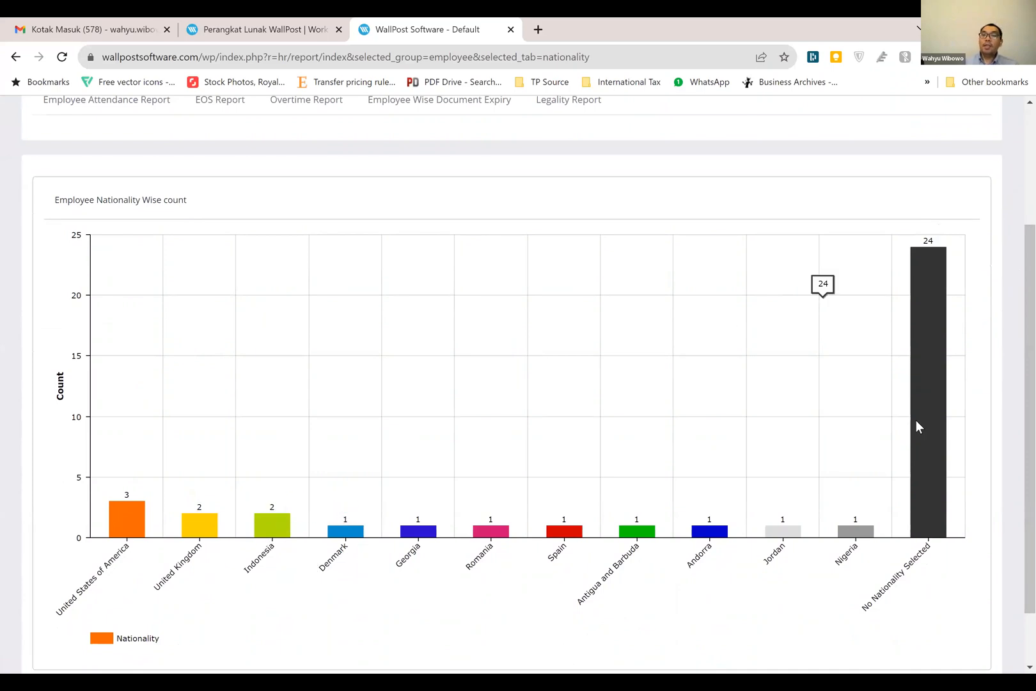
scroll(1016, 331, "up", 1)
scroll(1014, 320, "up", 3)
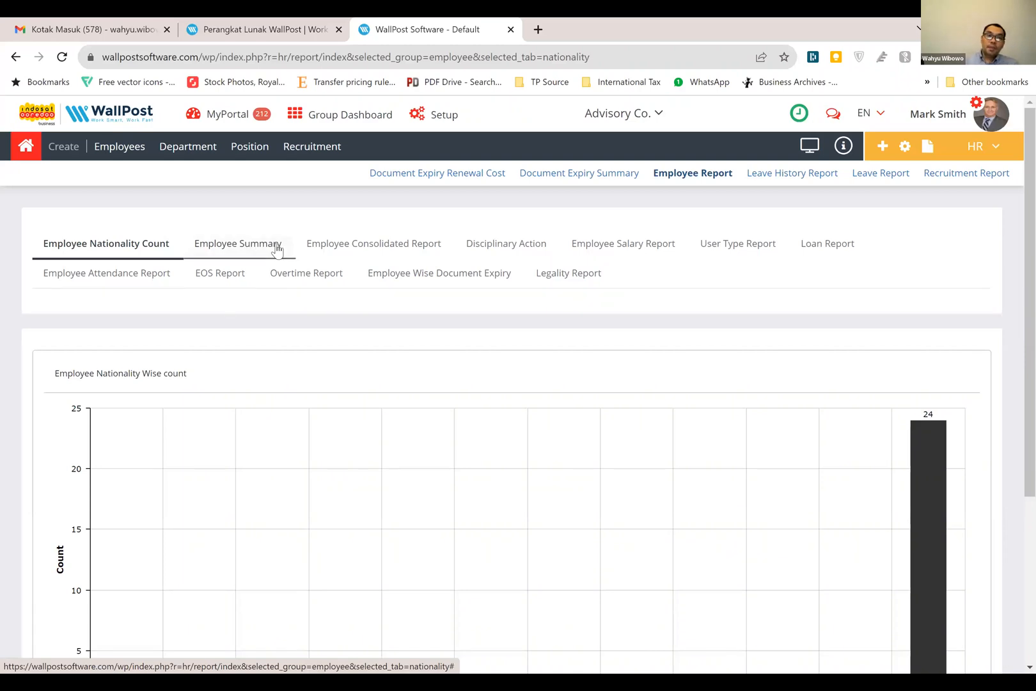
left_click(275, 247)
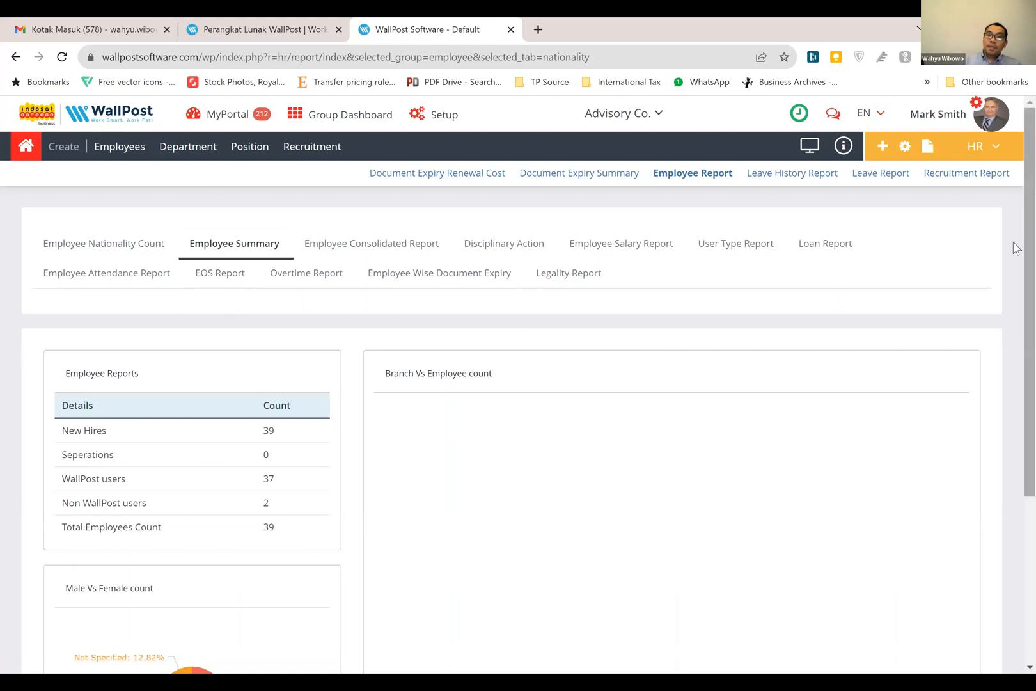
Examine the headcount details and the male versus female chart in the employee summary
scroll(1016, 340, "down", 1)
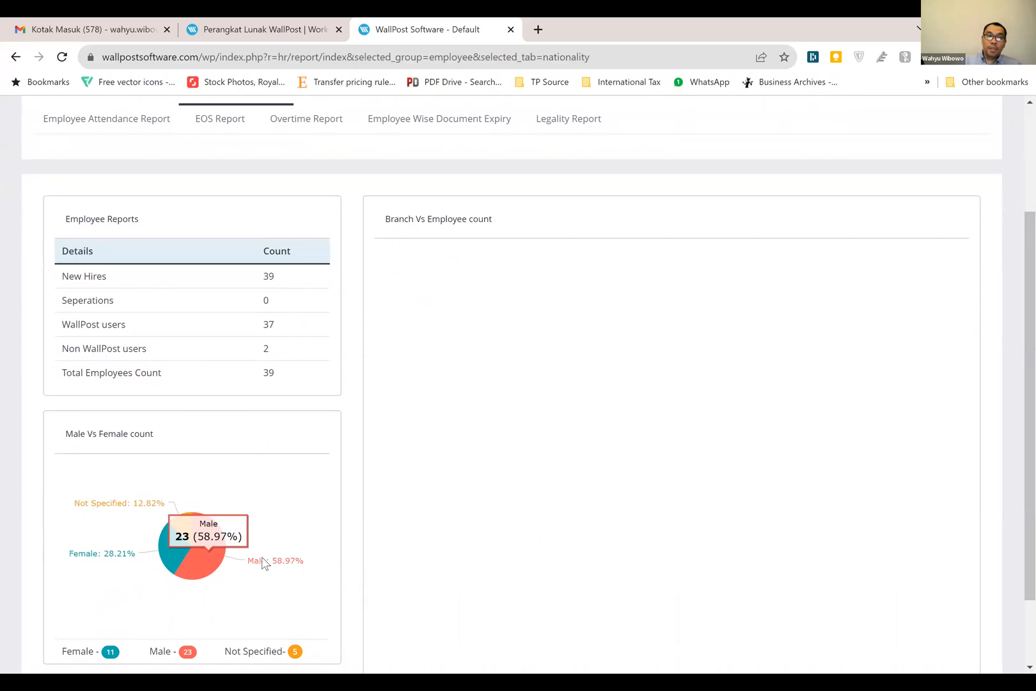
mouse_move(264, 579)
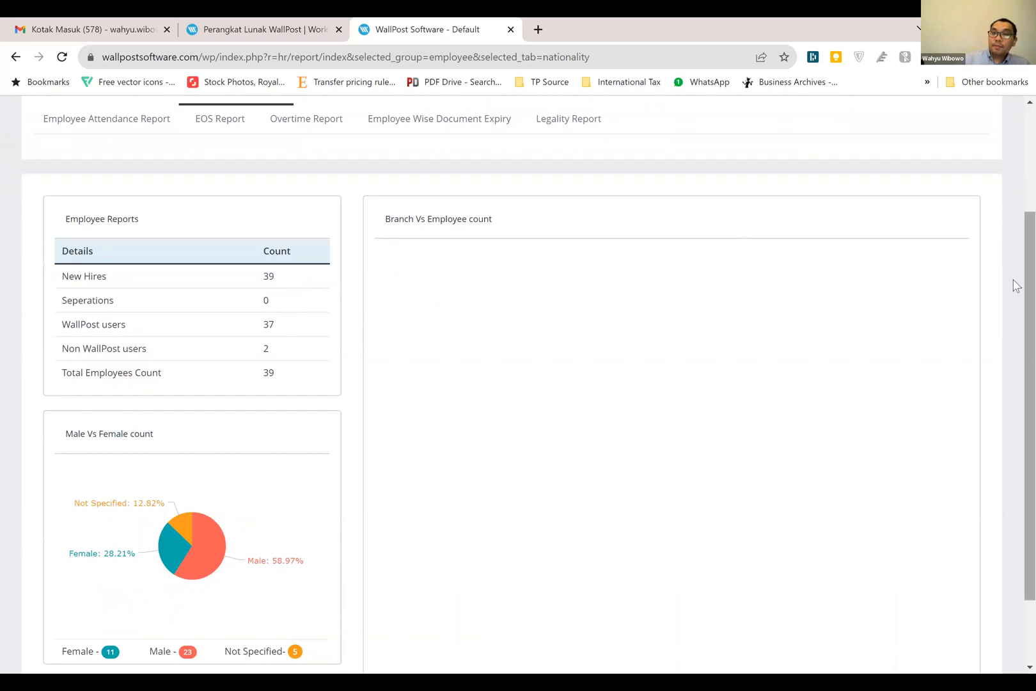
scroll(1013, 285, "up", 2)
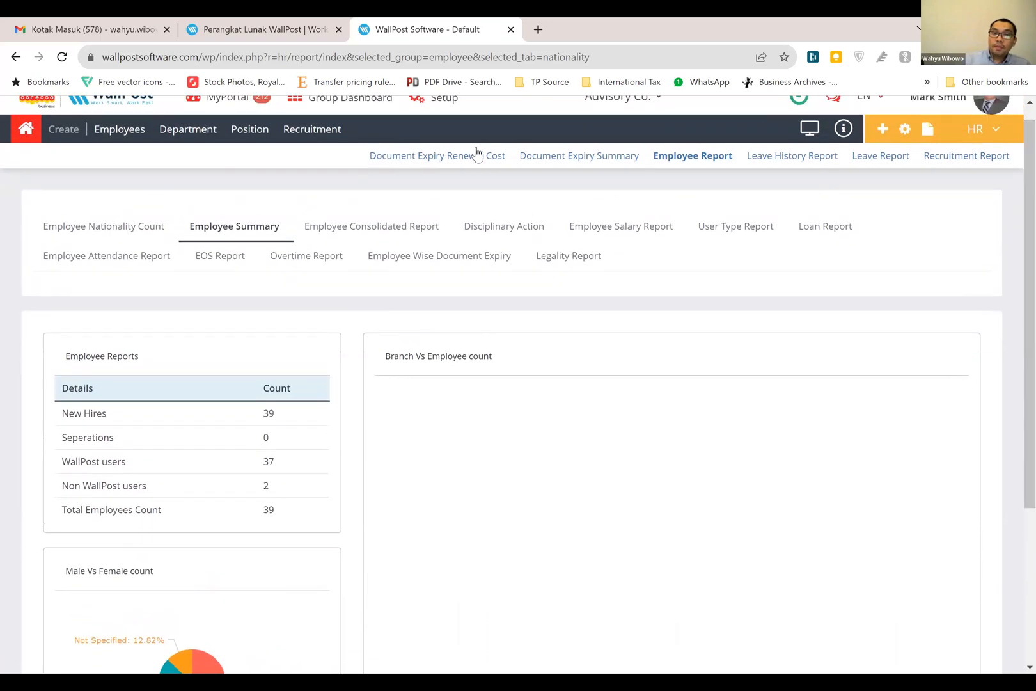
View the employee consolidated, disciplinary action and employee salary reports
left_click(384, 227)
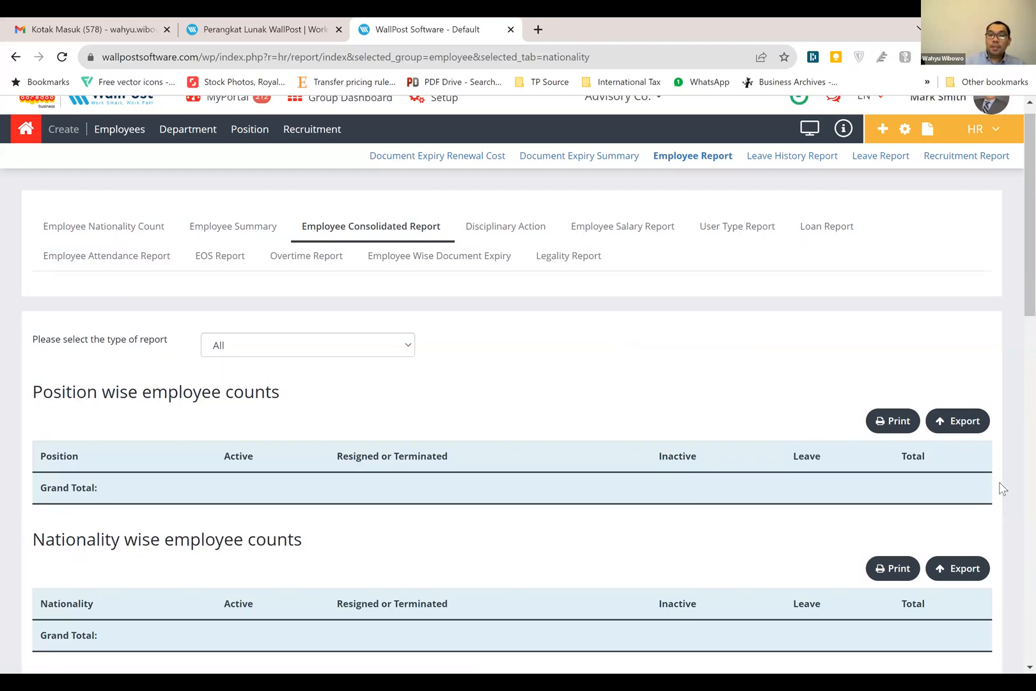
scroll(1016, 374, "down", 10)
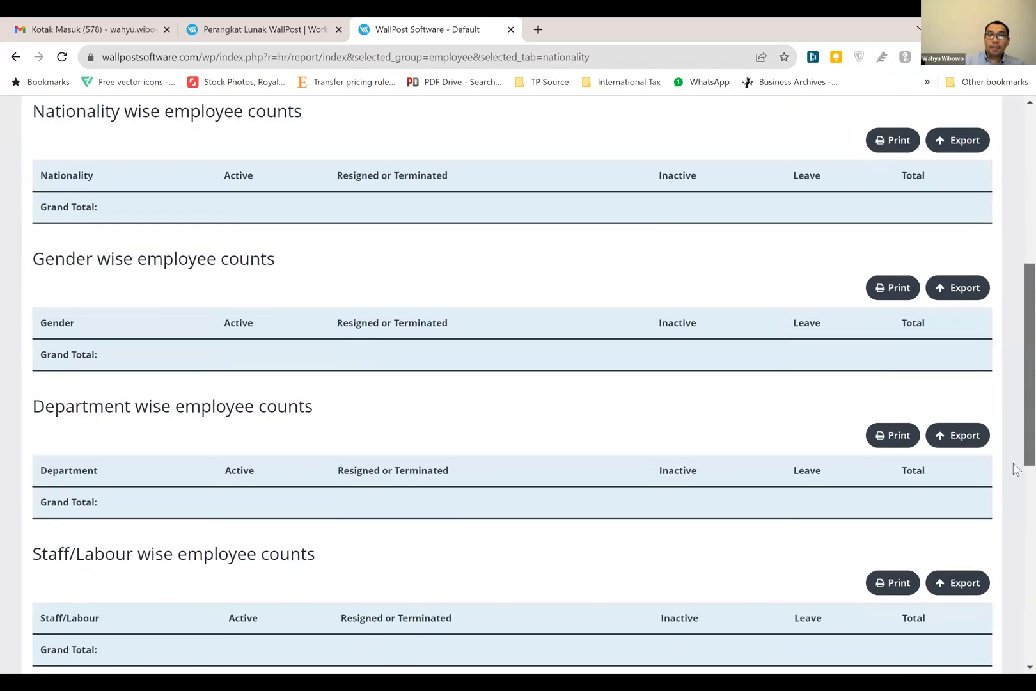
scroll(1015, 539, "up", 10)
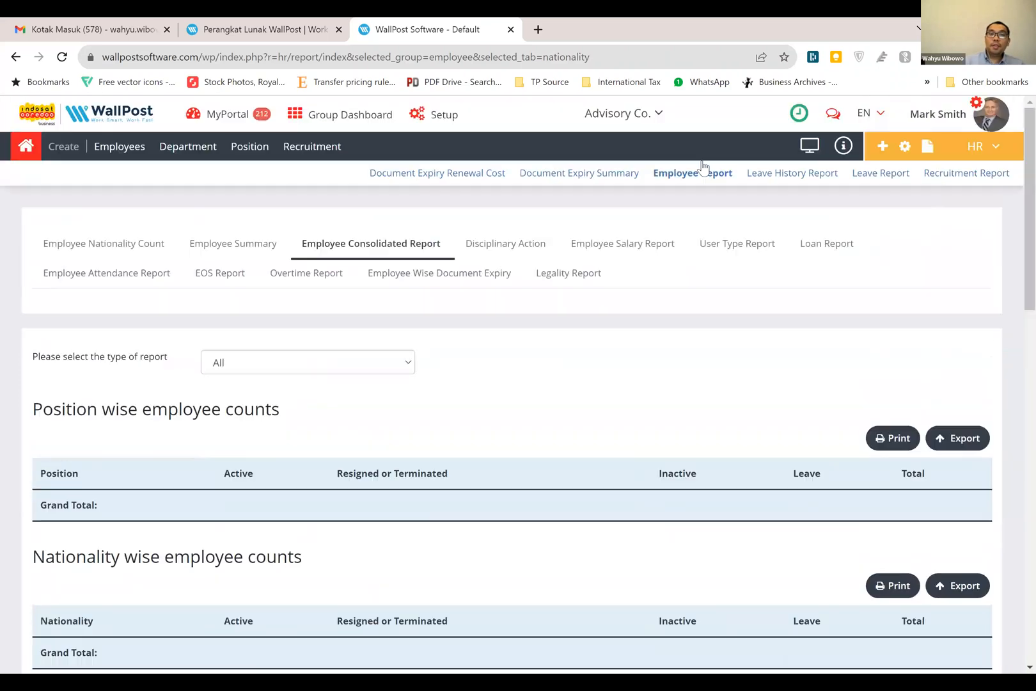
left_click(517, 246)
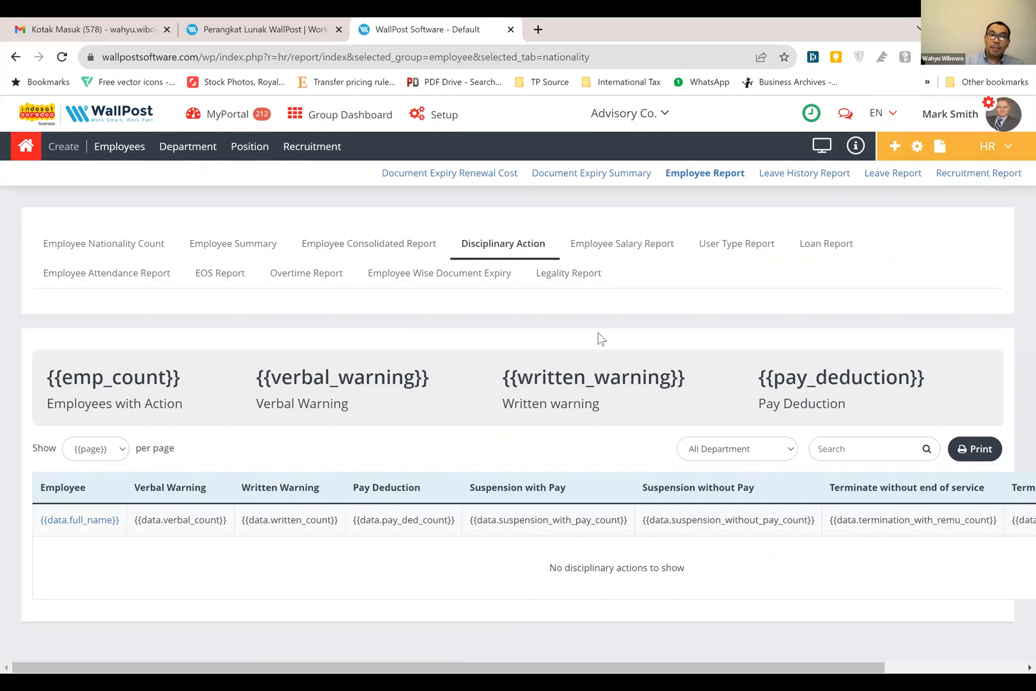
left_click(644, 256)
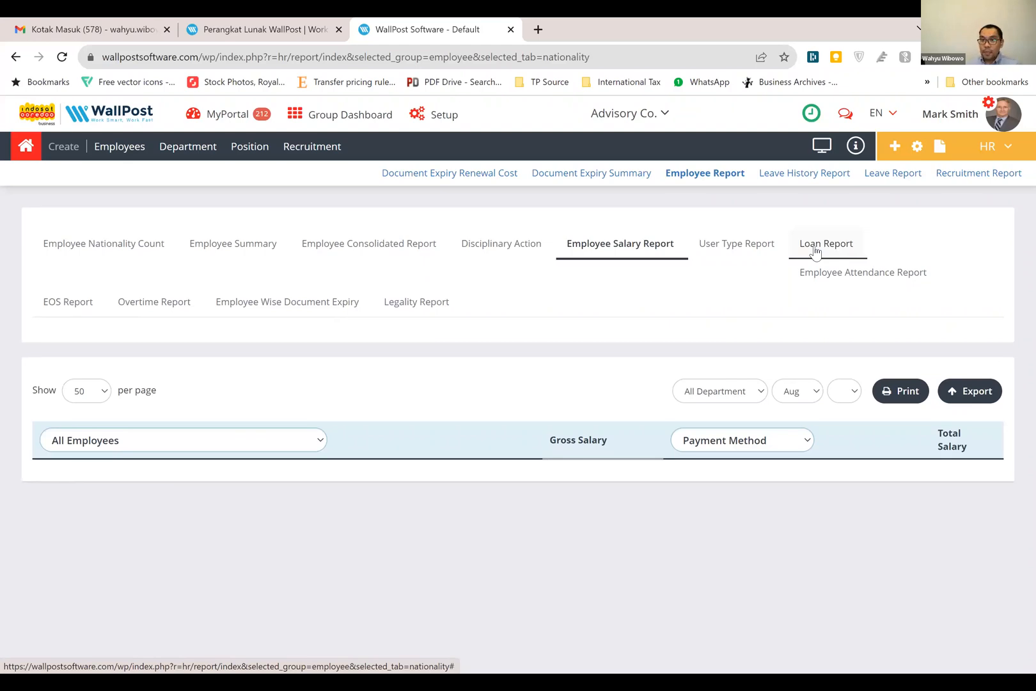
Open the HR dashboard and examine its company structure, performance, cost, absence and staff summary figures
left_click(1009, 157)
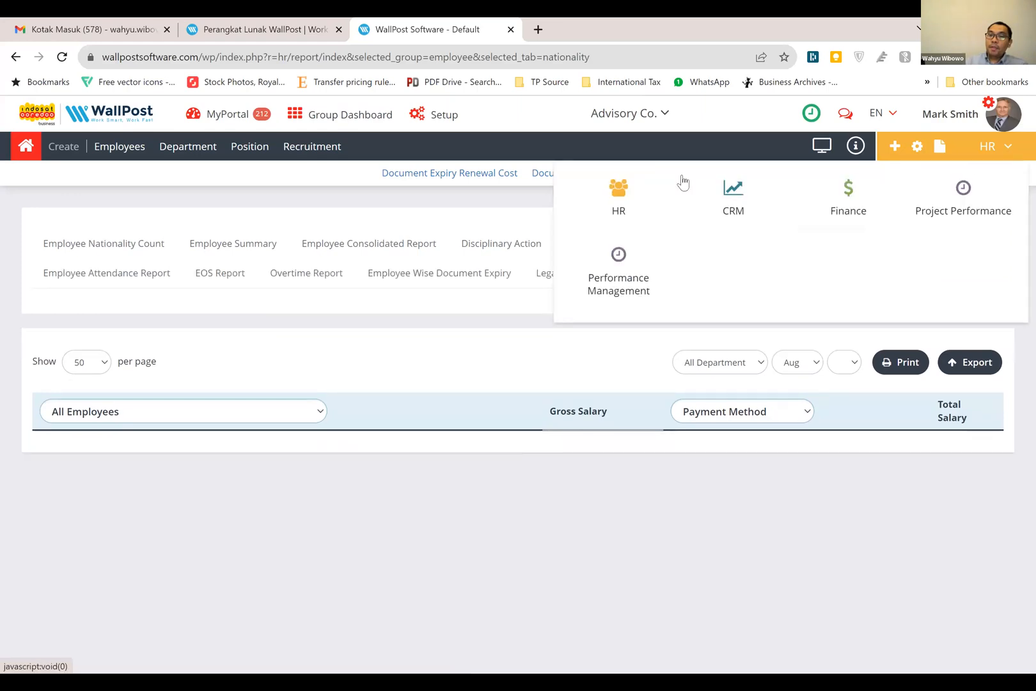
left_click(615, 192)
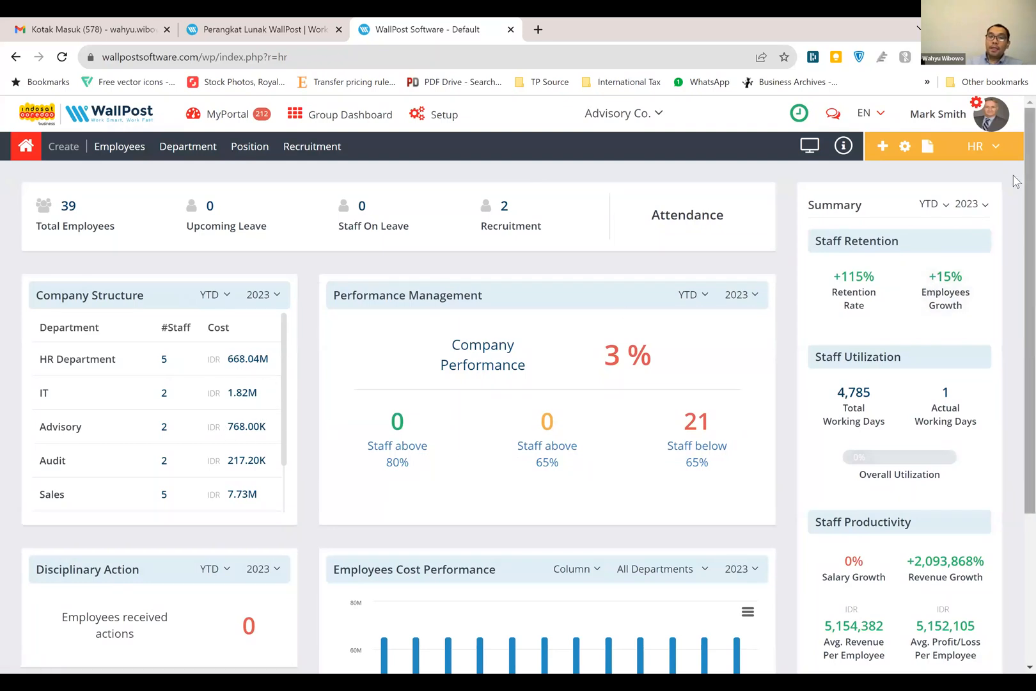
scroll(1016, 256, "down", 1)
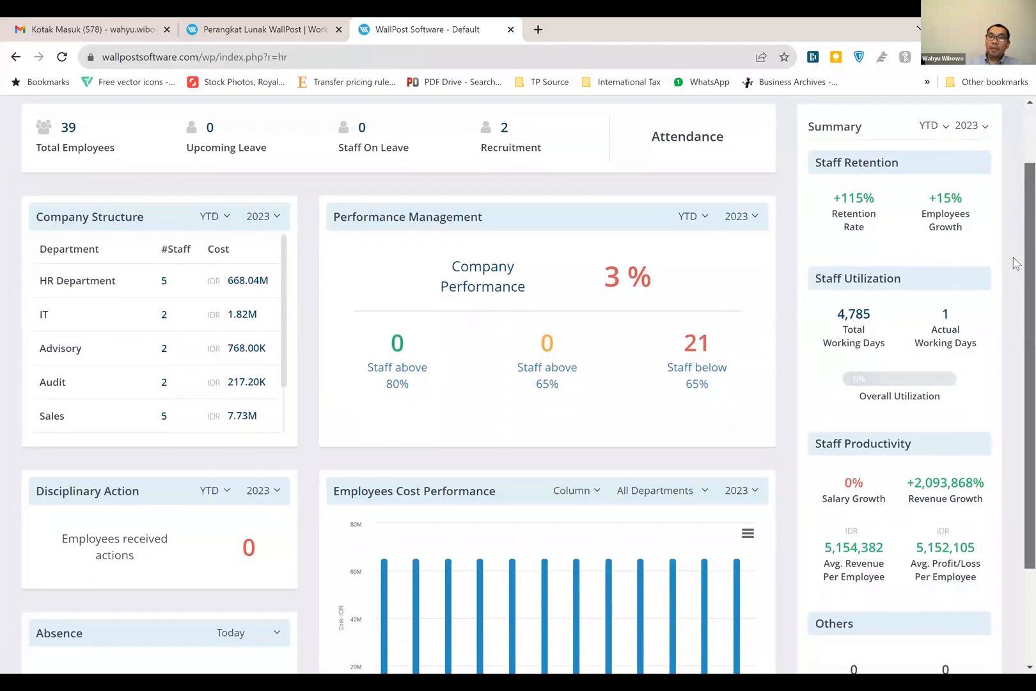
scroll(1016, 268, "down", 1)
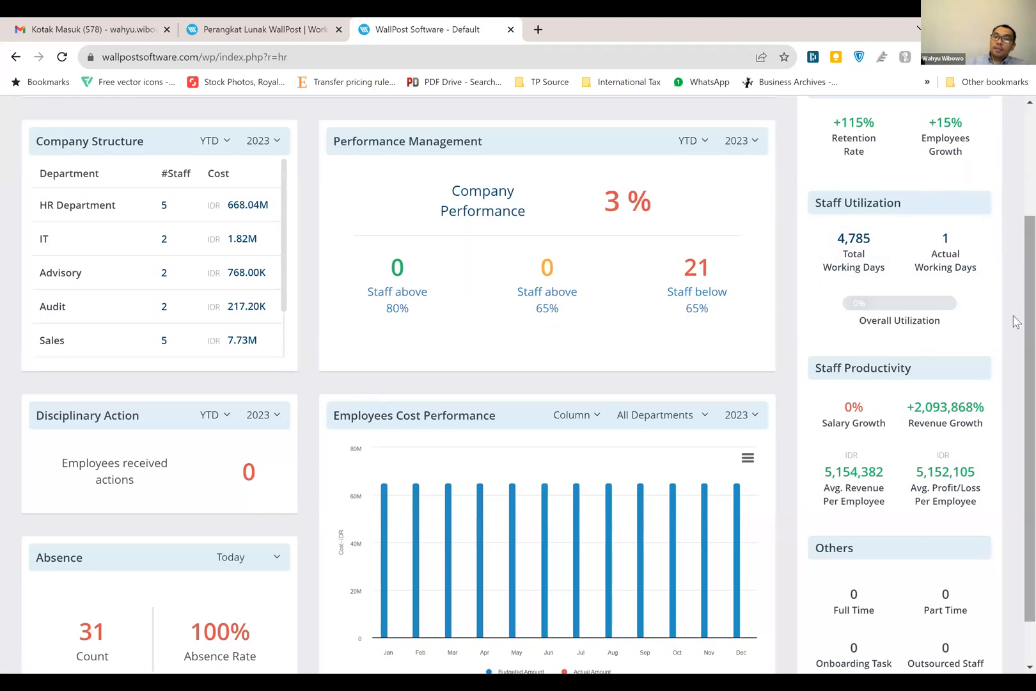
scroll(1016, 283, "up", 1)
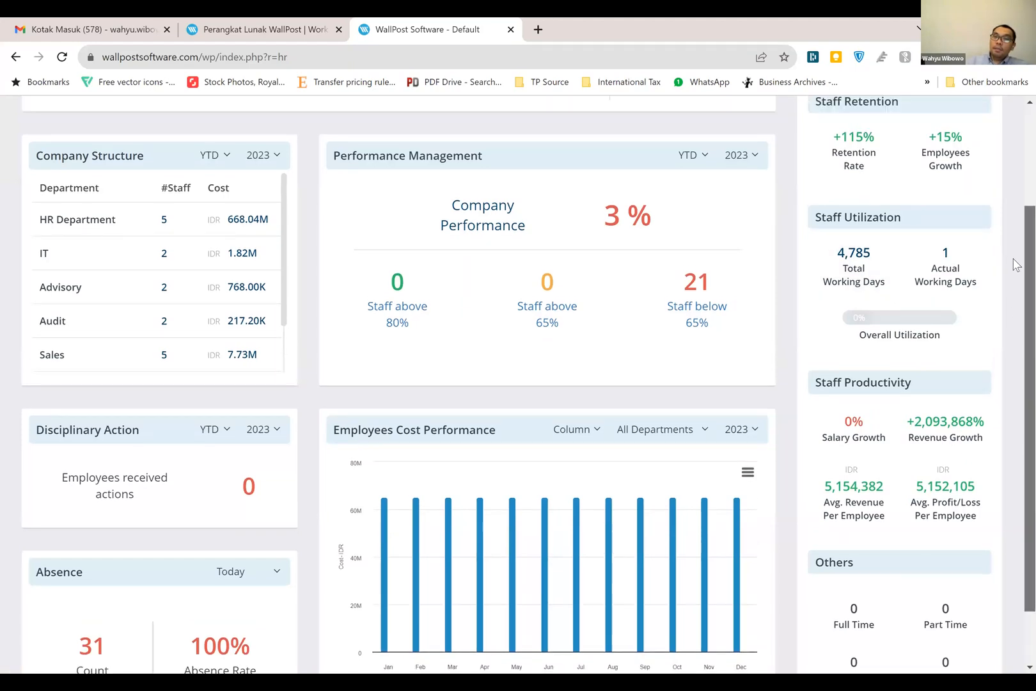
scroll(1016, 319, "down", 2)
scroll(1016, 332, "down", 1)
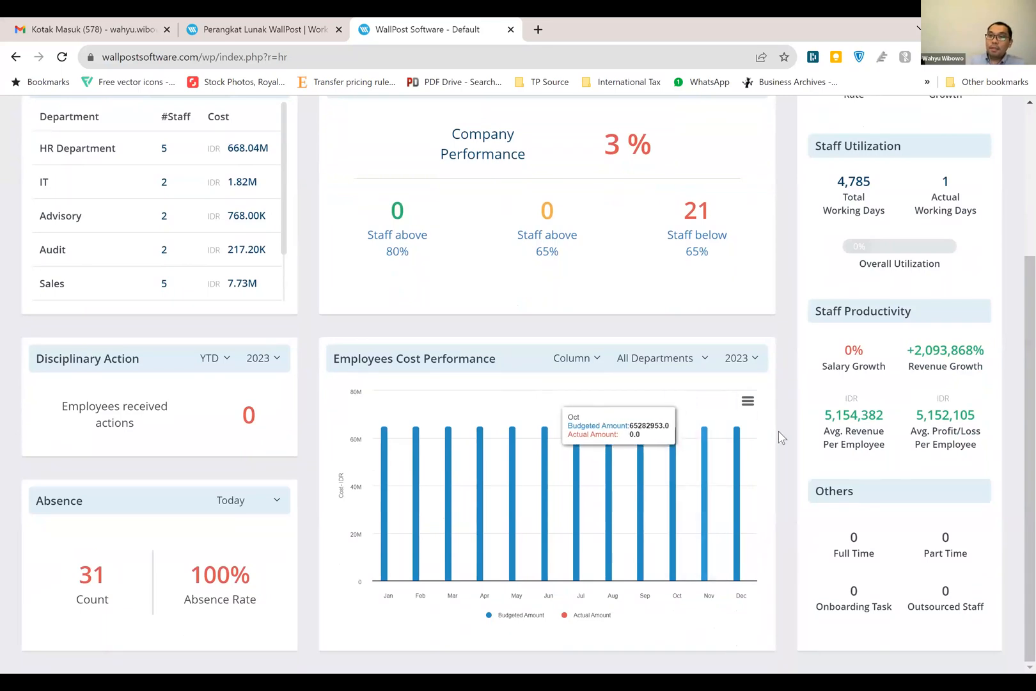
scroll(1017, 302, "up", 4)
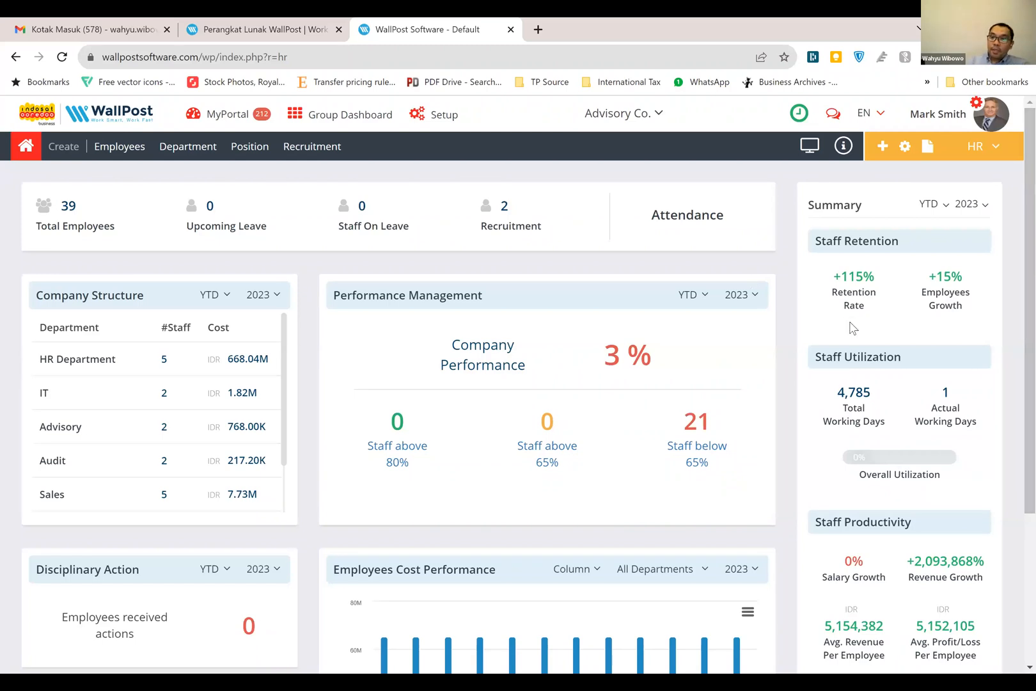
Switch to the CRM module and start a direct proposal/engagement for the customer Smart Management IT
left_click(994, 155)
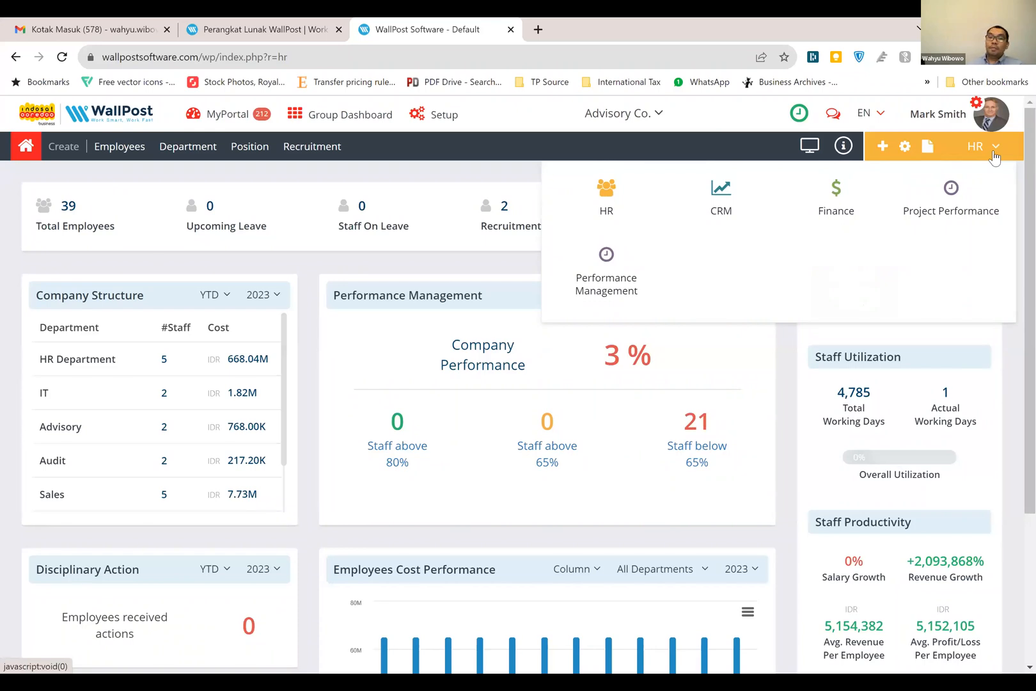
left_click(722, 195)
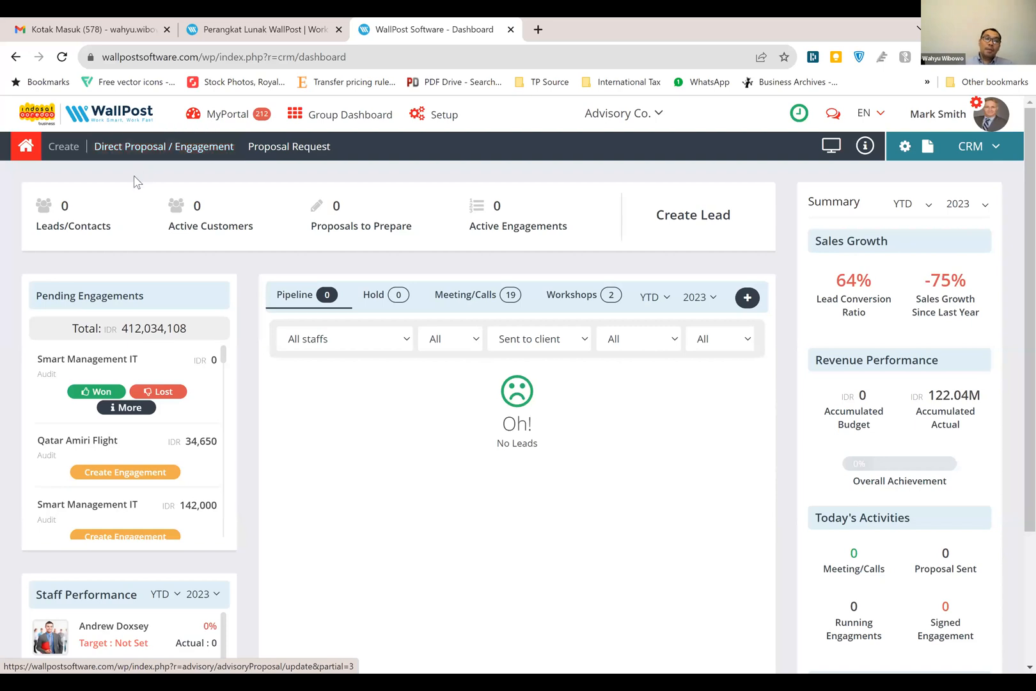
left_click(181, 141)
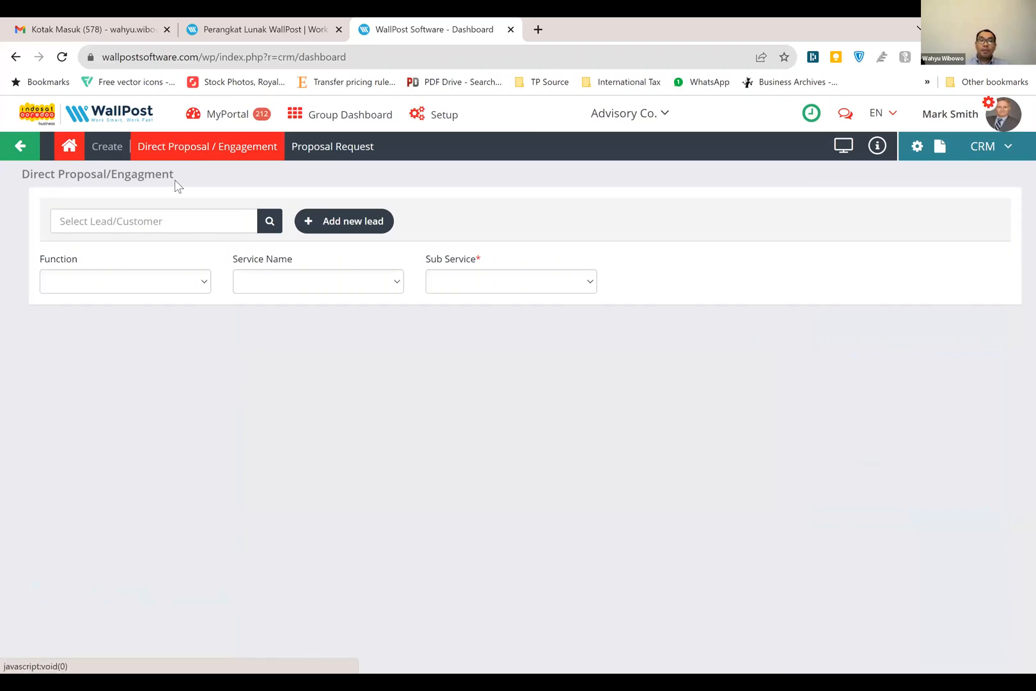
left_click(177, 221)
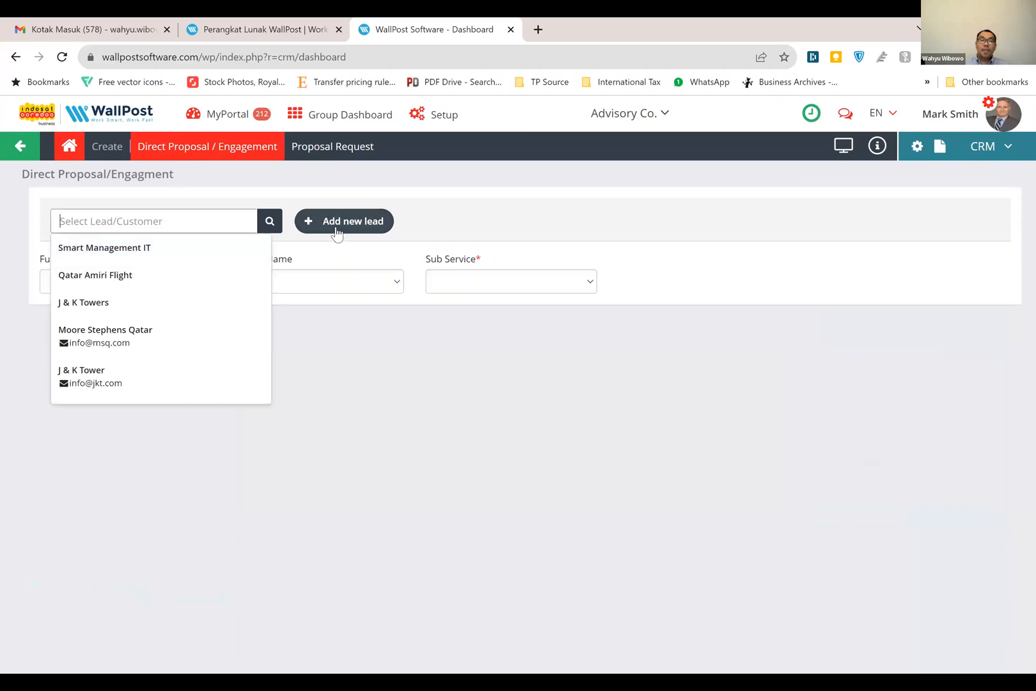
left_click(185, 255)
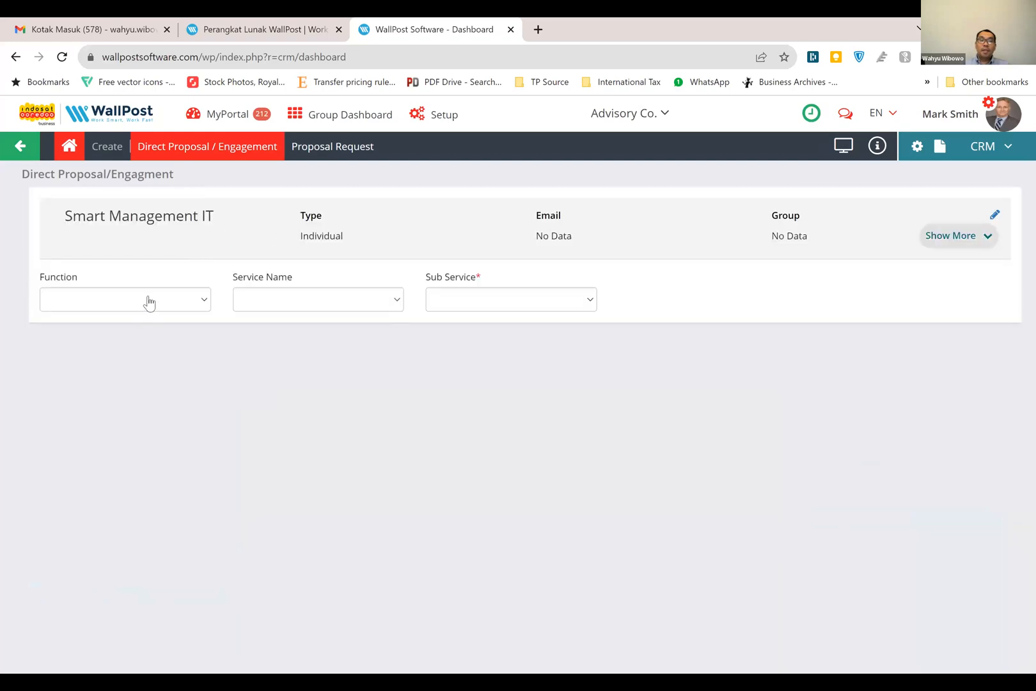
Try Translation as the proposal's function and check which service names it offers
left_click(149, 300)
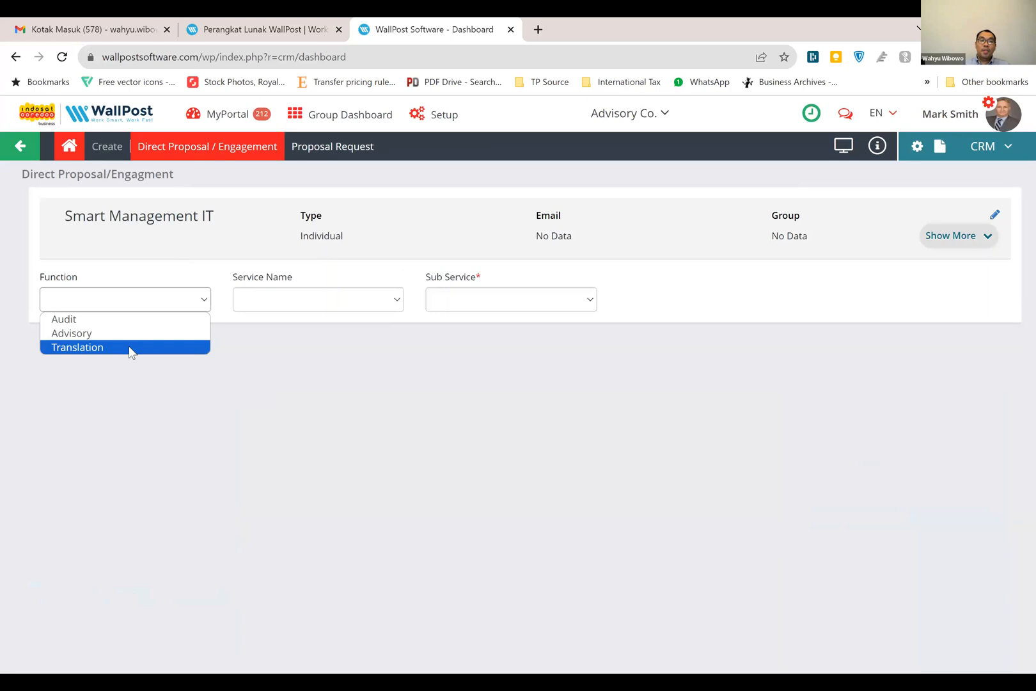
left_click(131, 349)
left_click(277, 307)
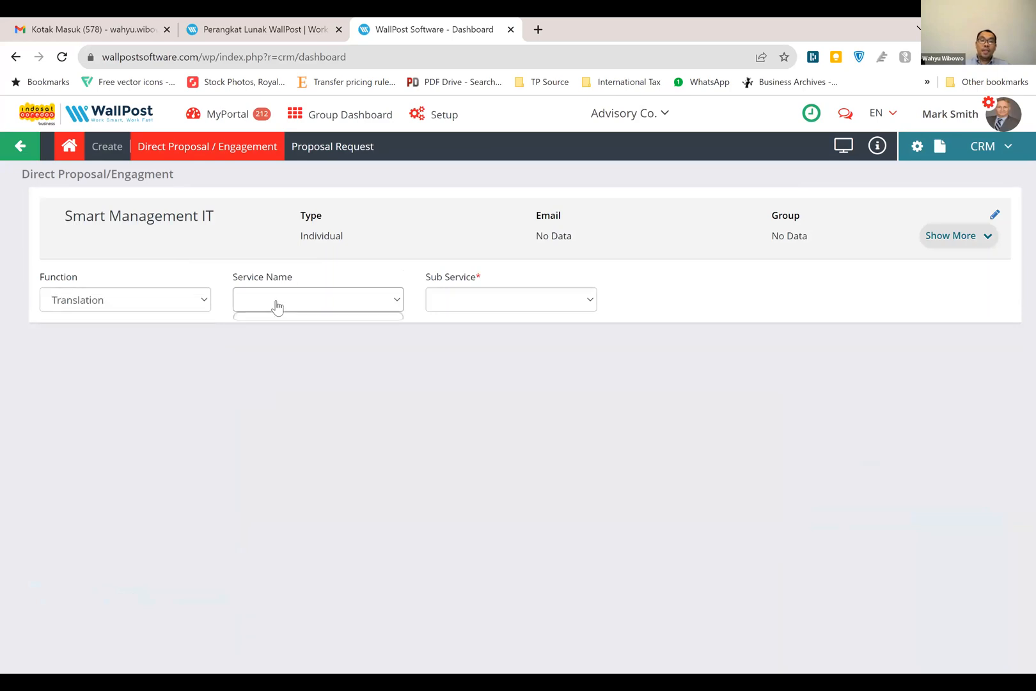
Set the proposal's function to Advisory, with service name Other Advisory and sub service Advisory Project Management
left_click(203, 300)
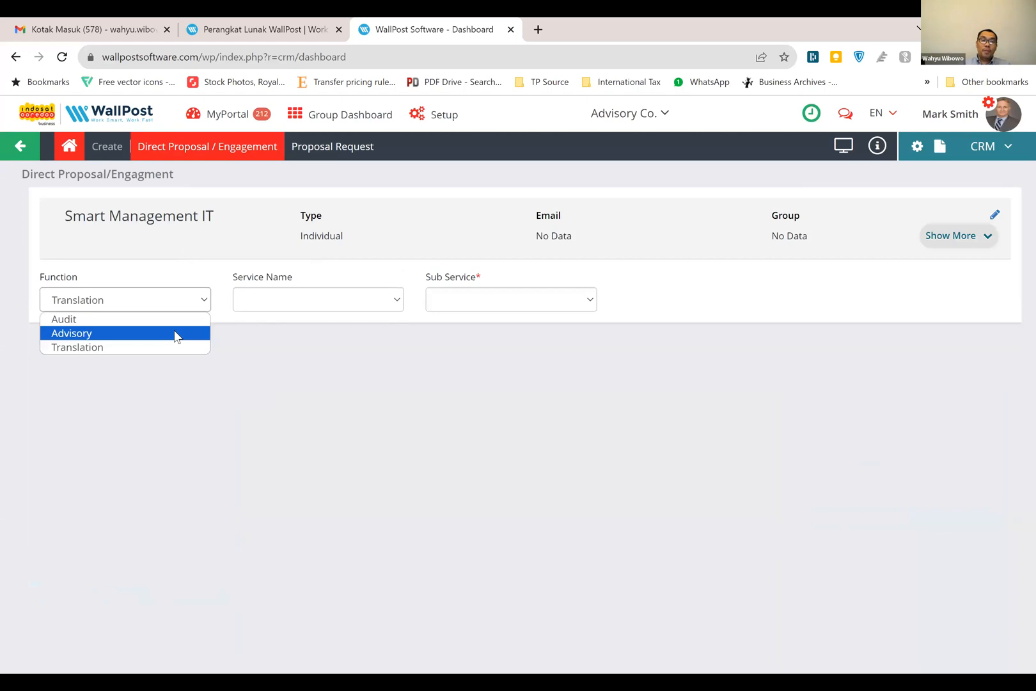
left_click(177, 334)
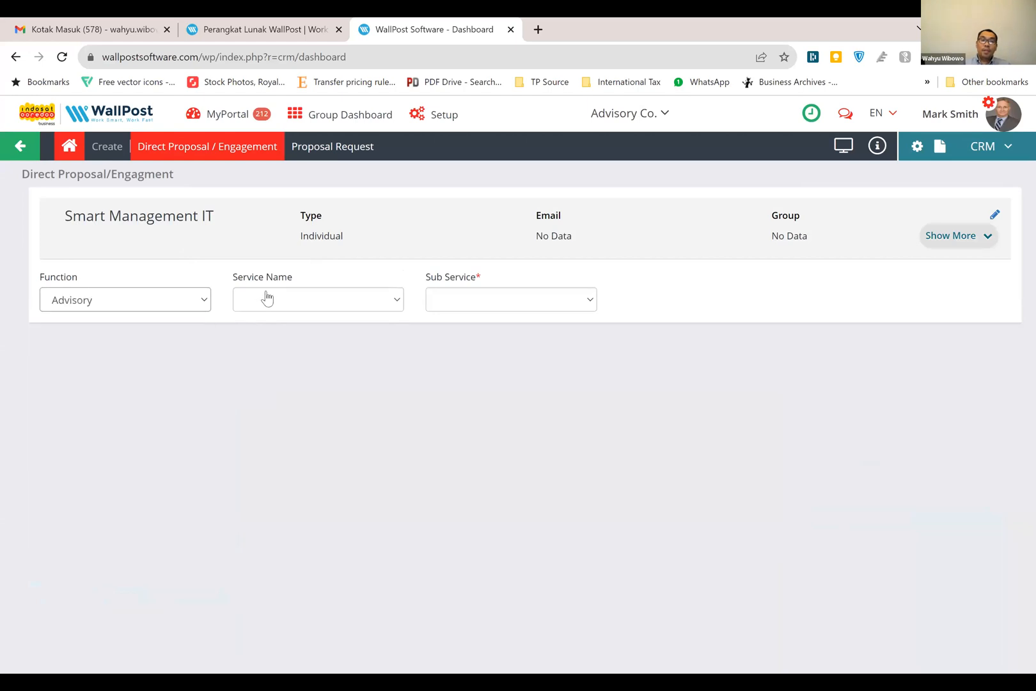
left_click(267, 298)
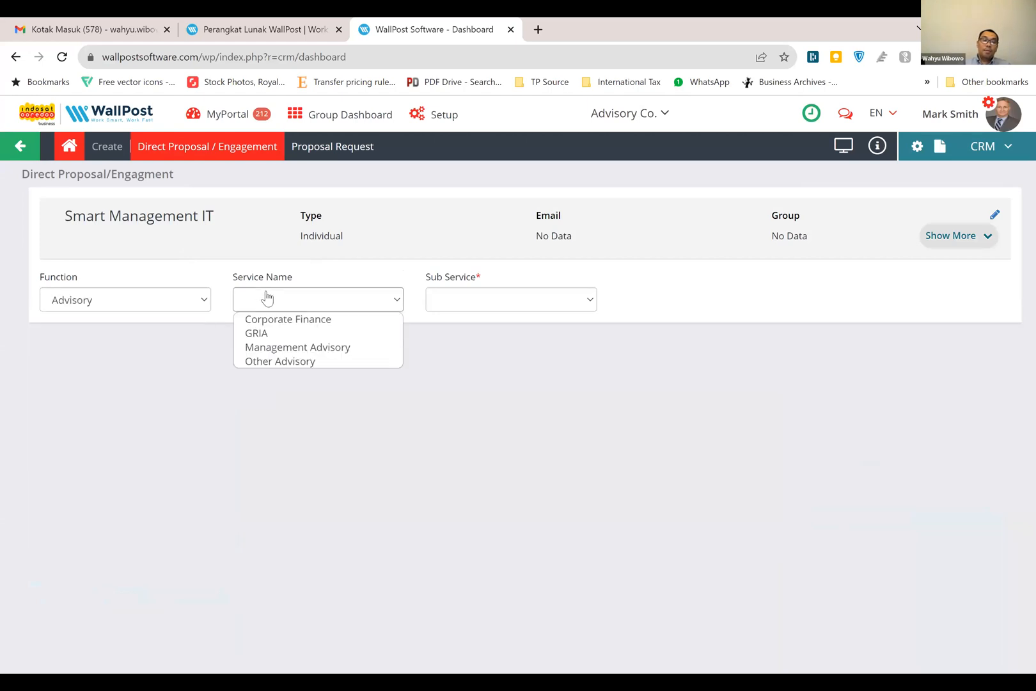
left_click(269, 366)
left_click(452, 309)
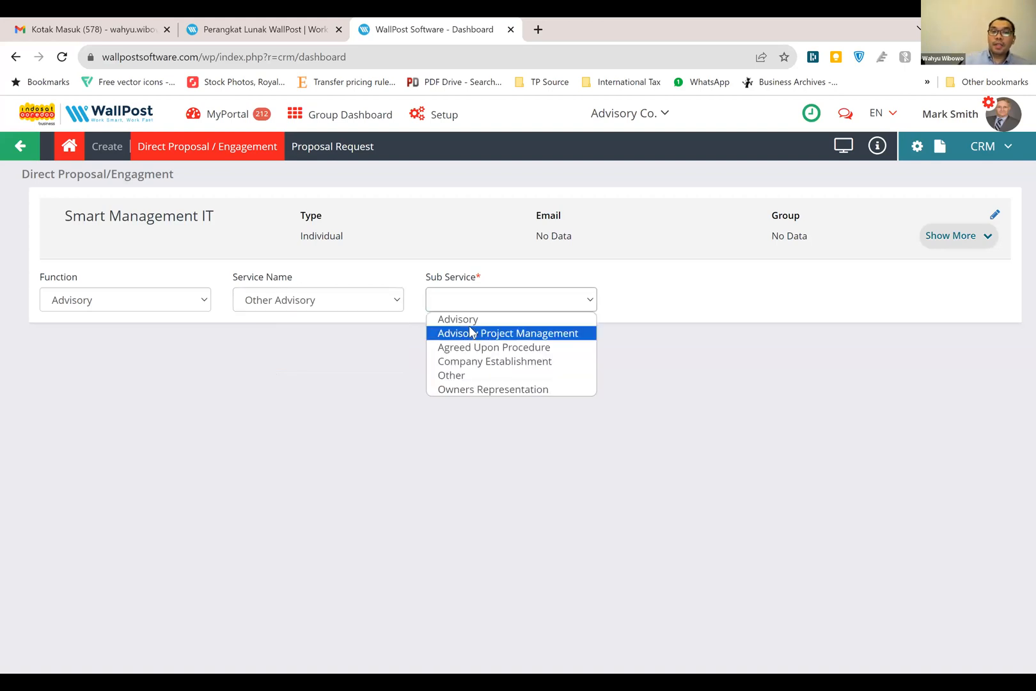
left_click(474, 332)
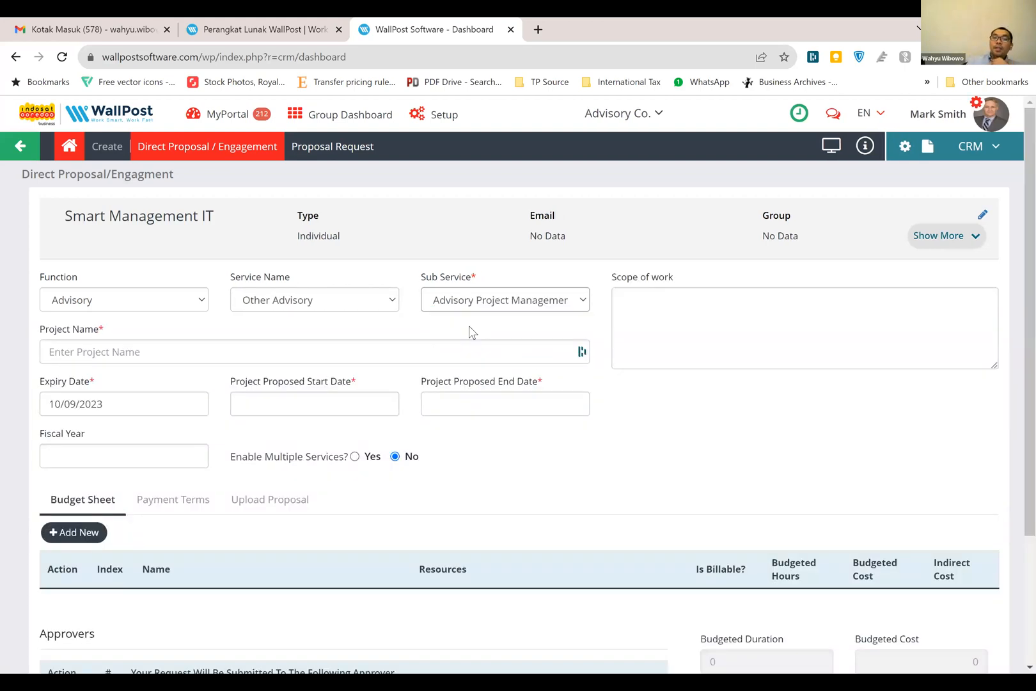
Enter PROJECT POP as the proposal's project name
left_click(287, 351)
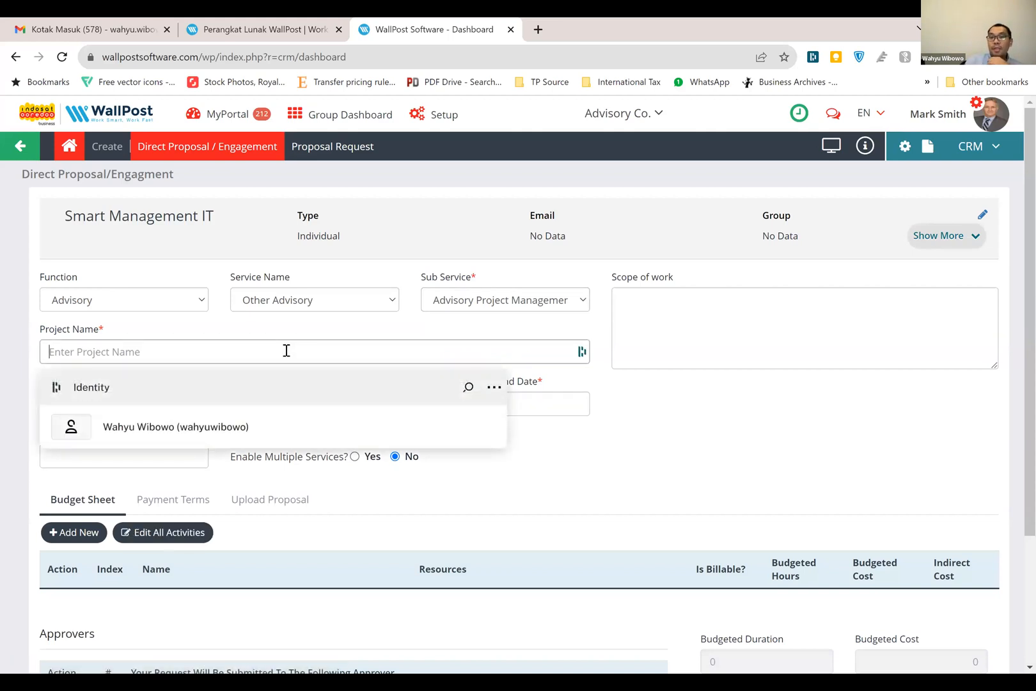
type("PROEJCT")
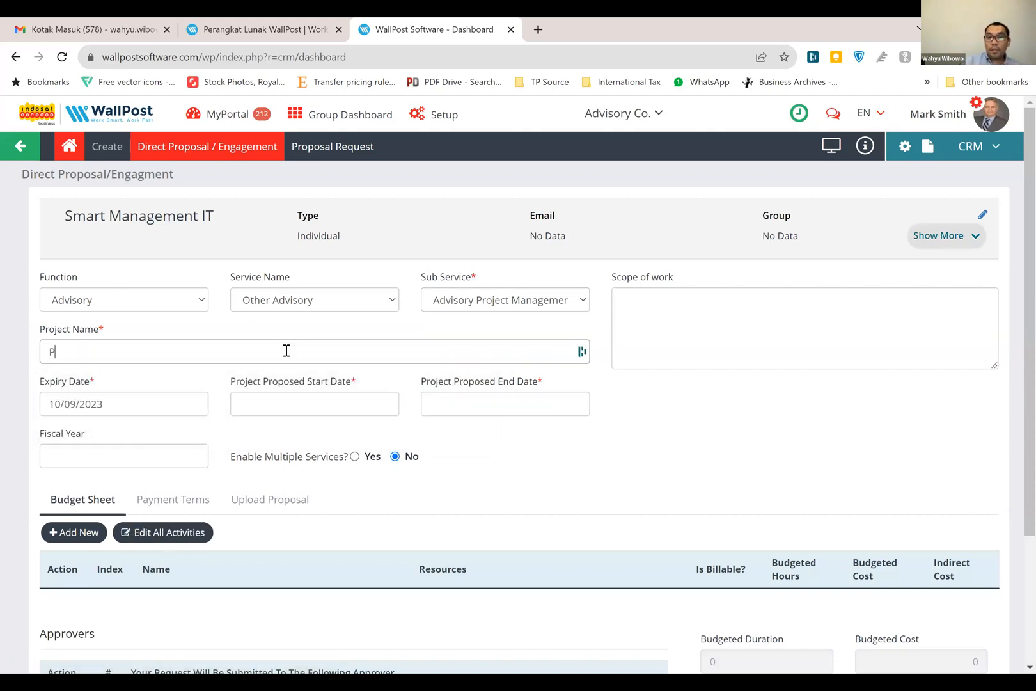
key("BackSpace")
key("BackSpace")
key("BackSpace")
key("BackSpace")
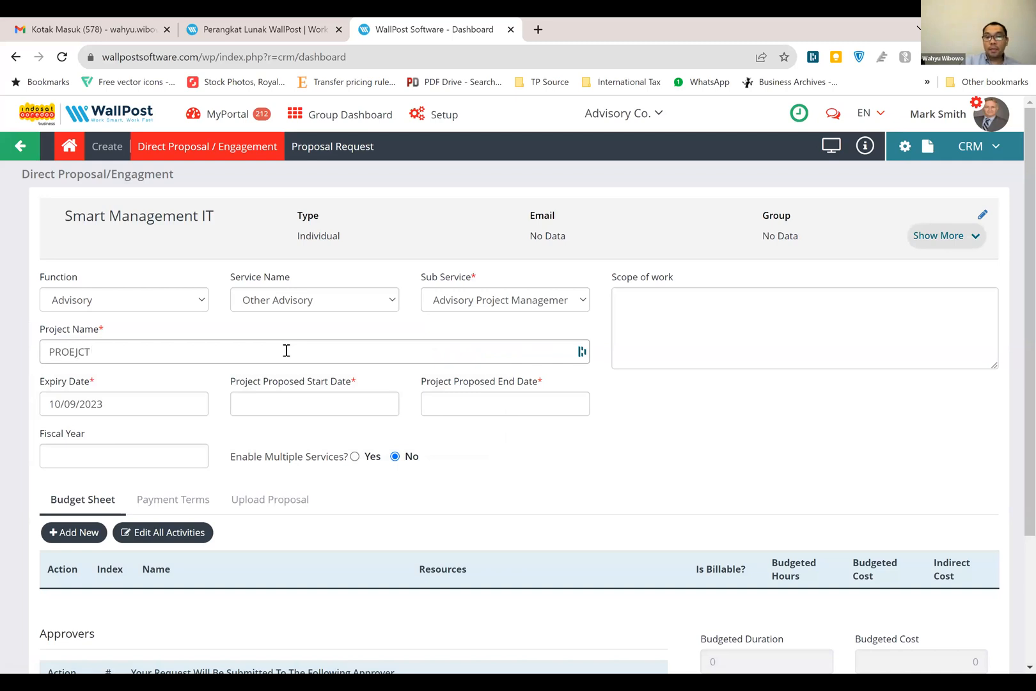
type("JECT POPO")
key("BackSpace")
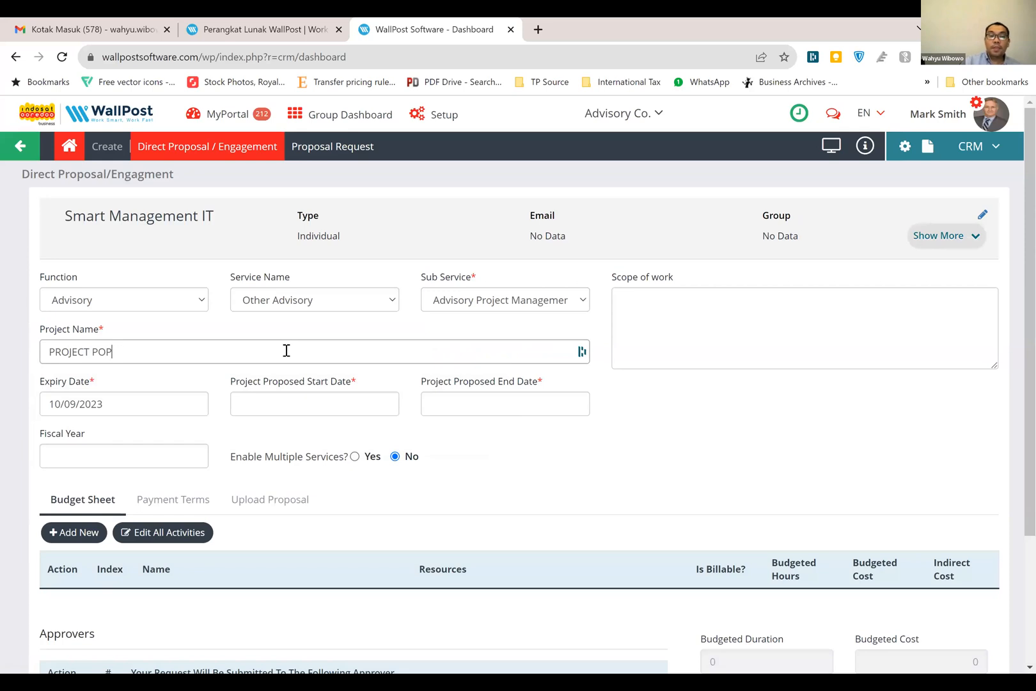
Set the project's proposed start date to 10/08/2023 and its proposed end date to 17/08/2023
left_click(165, 407)
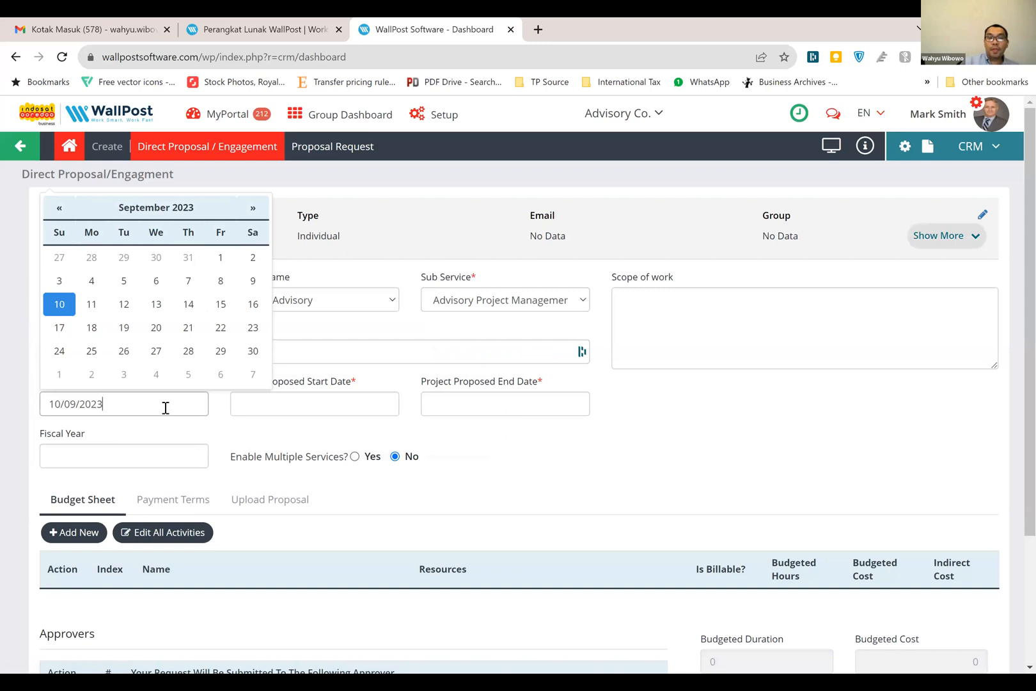
left_click(269, 407)
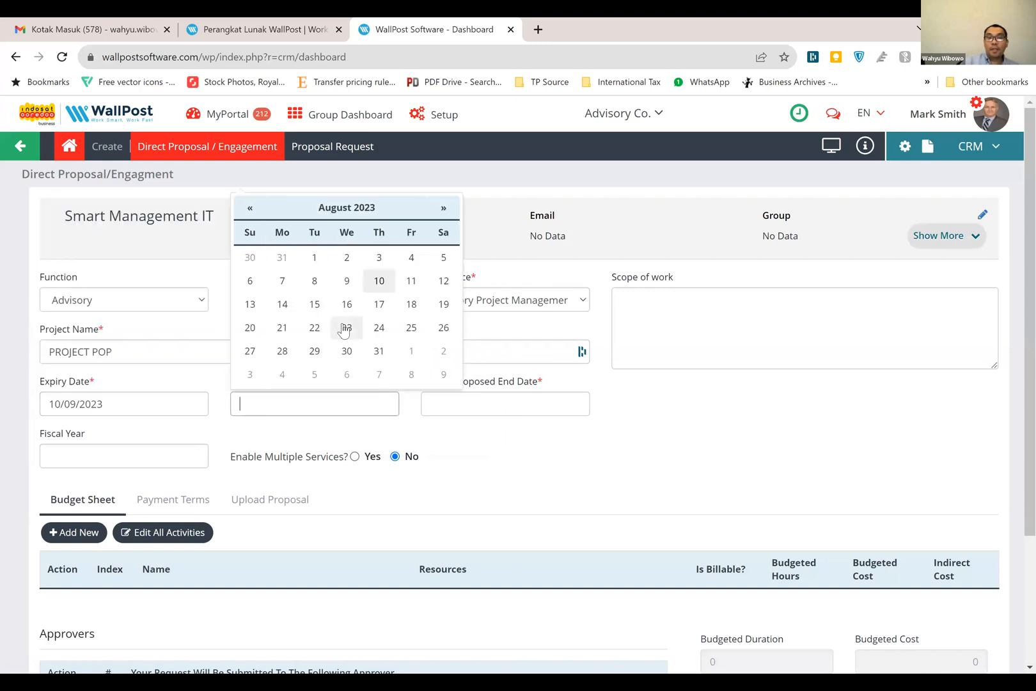
left_click(378, 284)
left_click(453, 412)
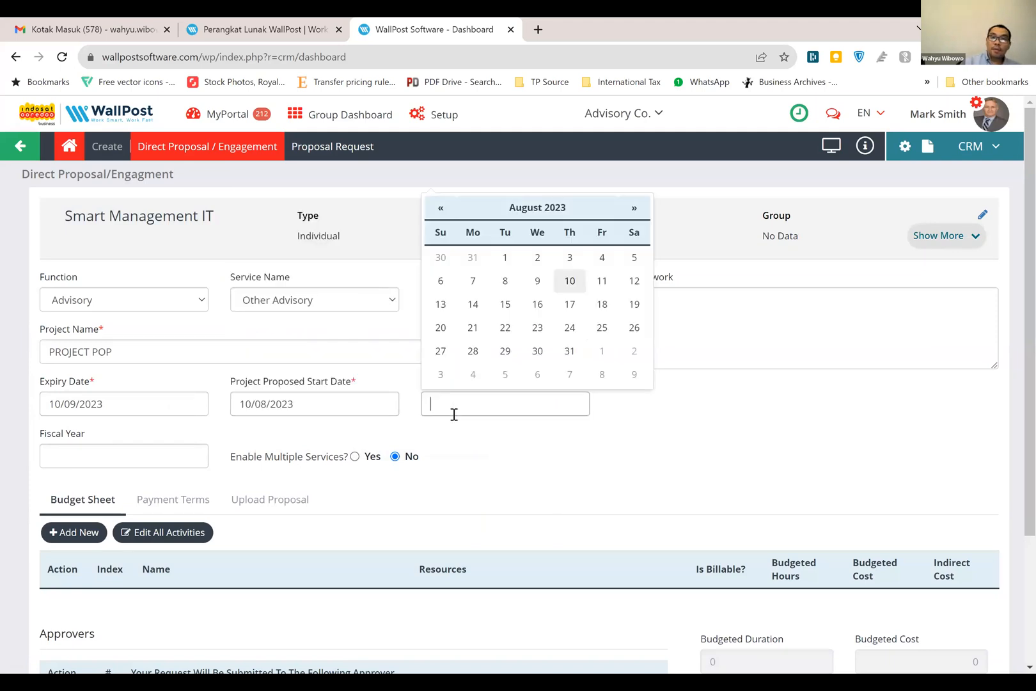
left_click(567, 304)
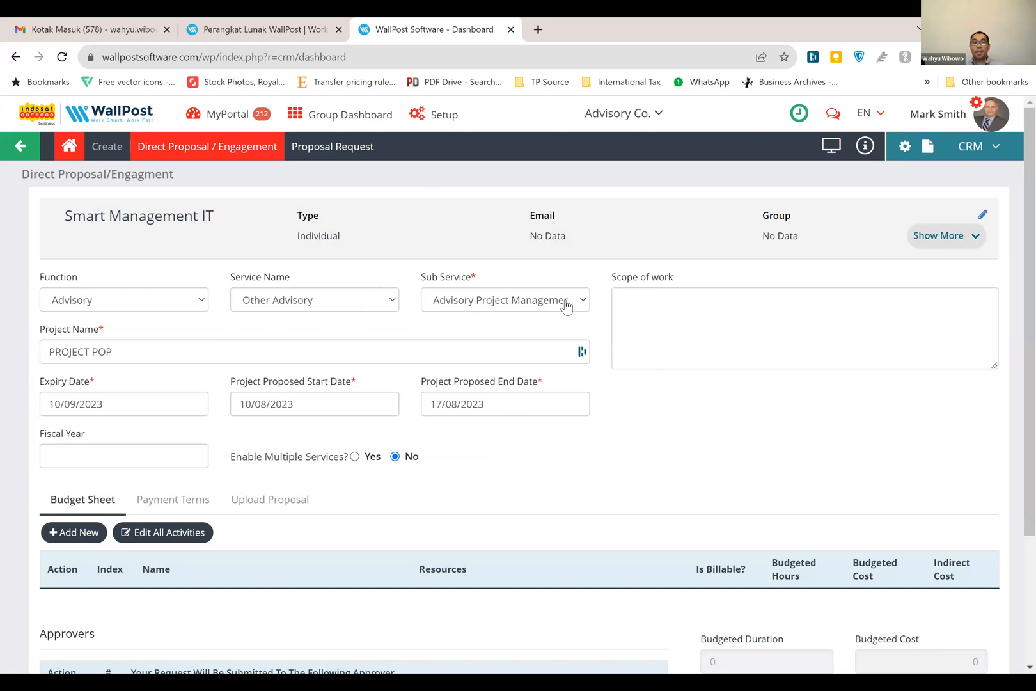
Set the proposal's fiscal year to 10/08/2023 and enable multiple services
left_click(99, 456)
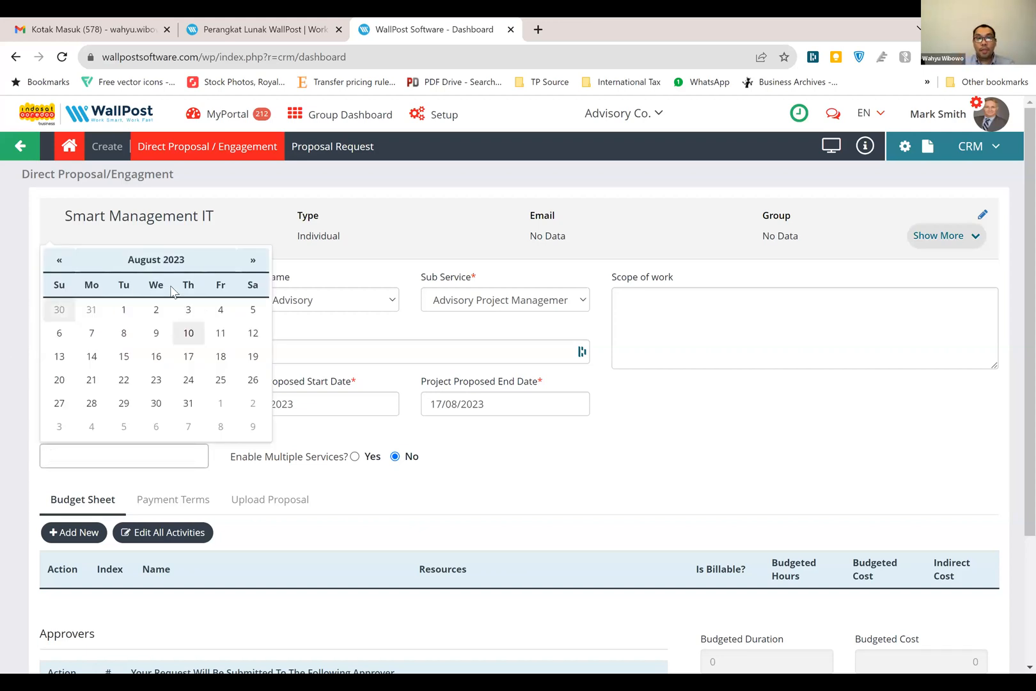
left_click(189, 333)
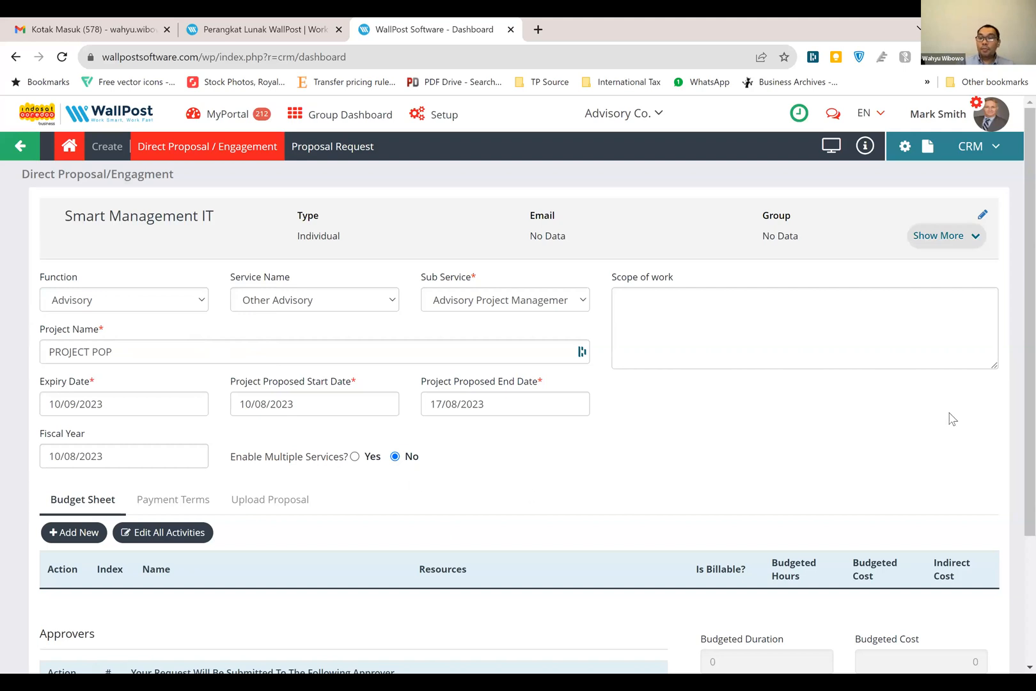
scroll(1020, 447, "down", 2)
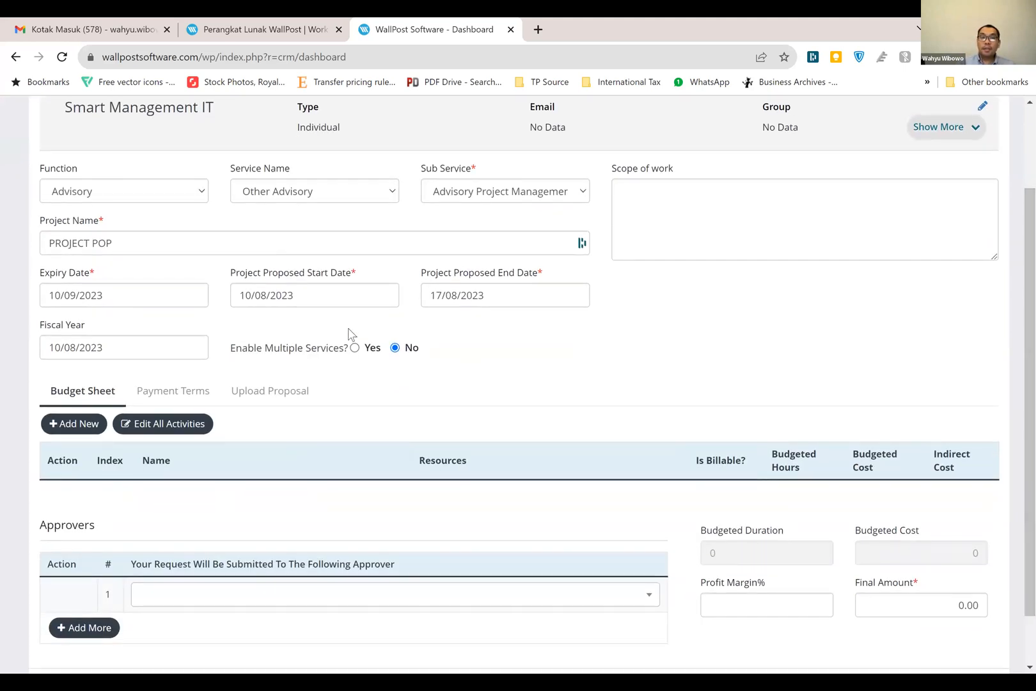
left_click(355, 349)
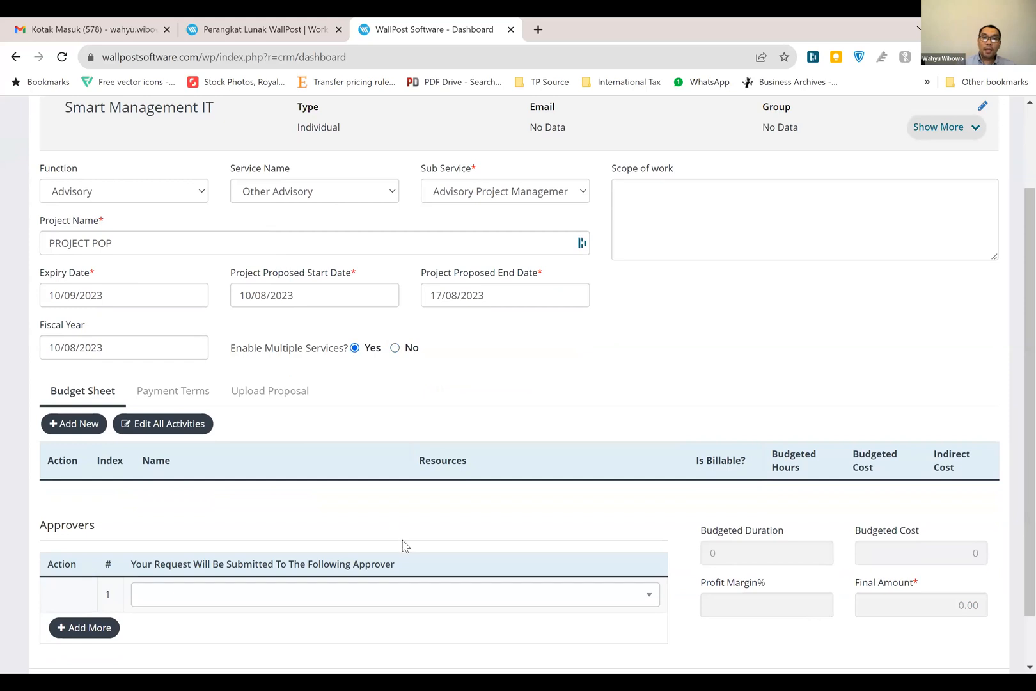
left_click(422, 596)
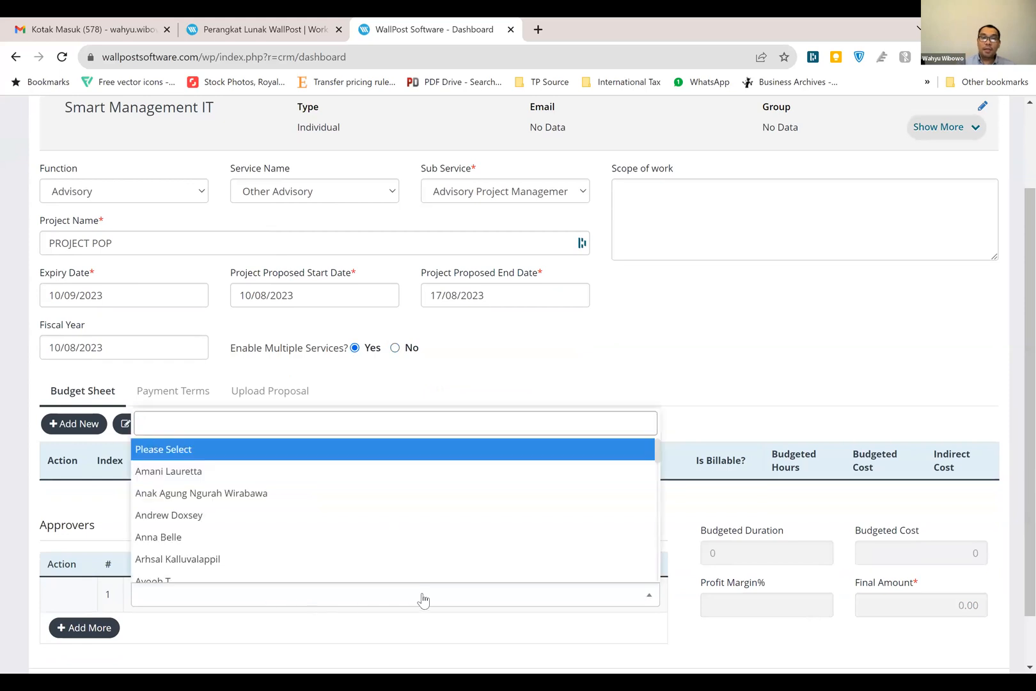
left_click(606, 354)
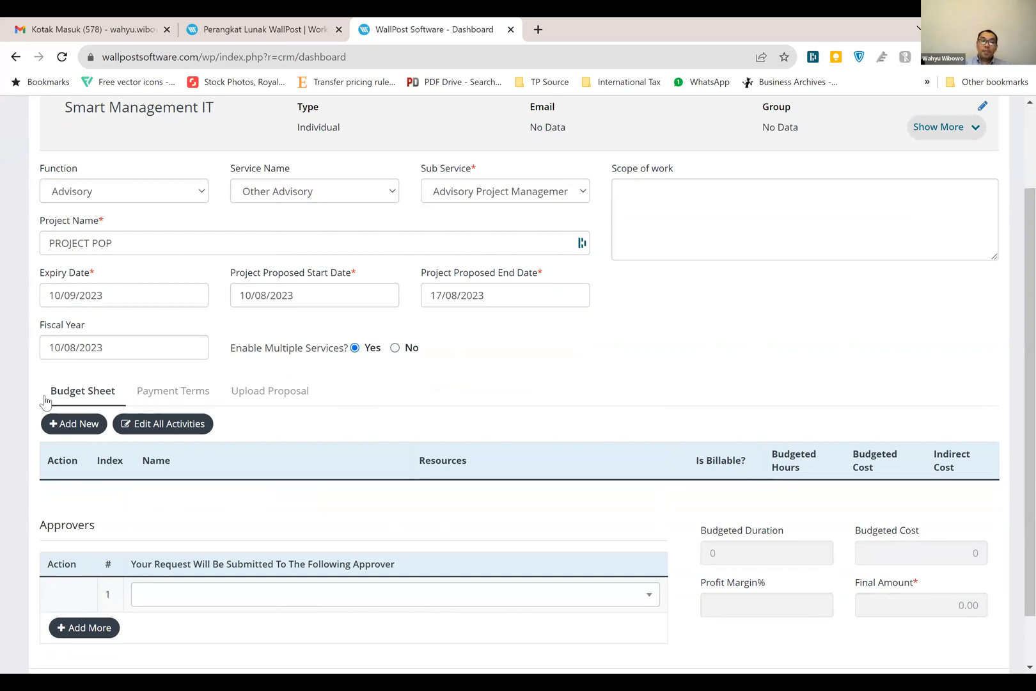
Add a new billable activity named designing to the proposal's budget sheet
left_click(76, 423)
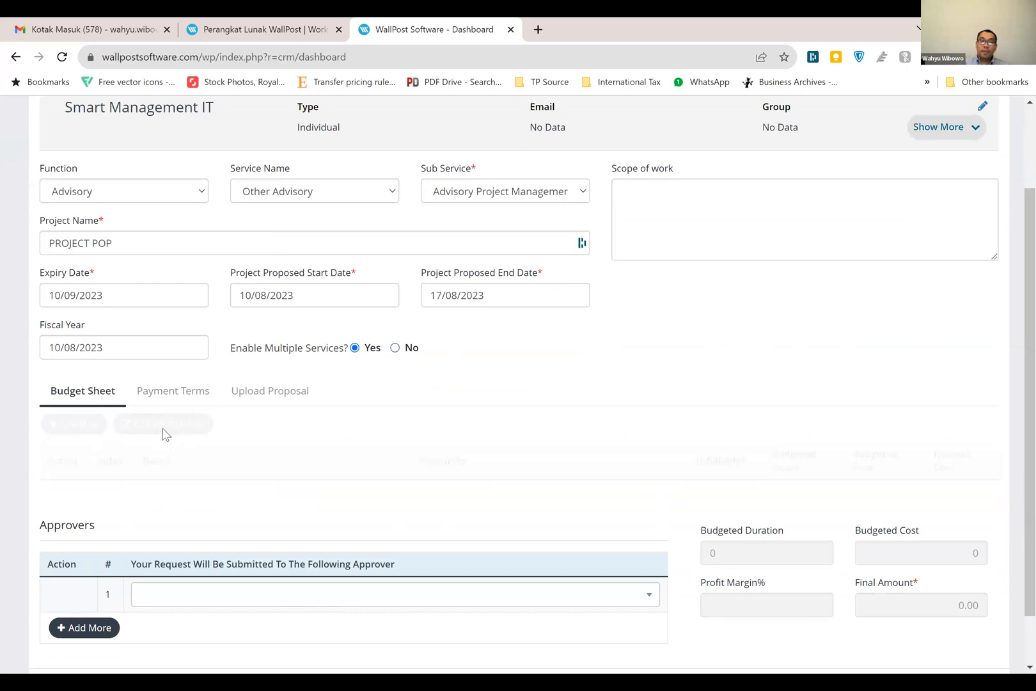
left_click(248, 485)
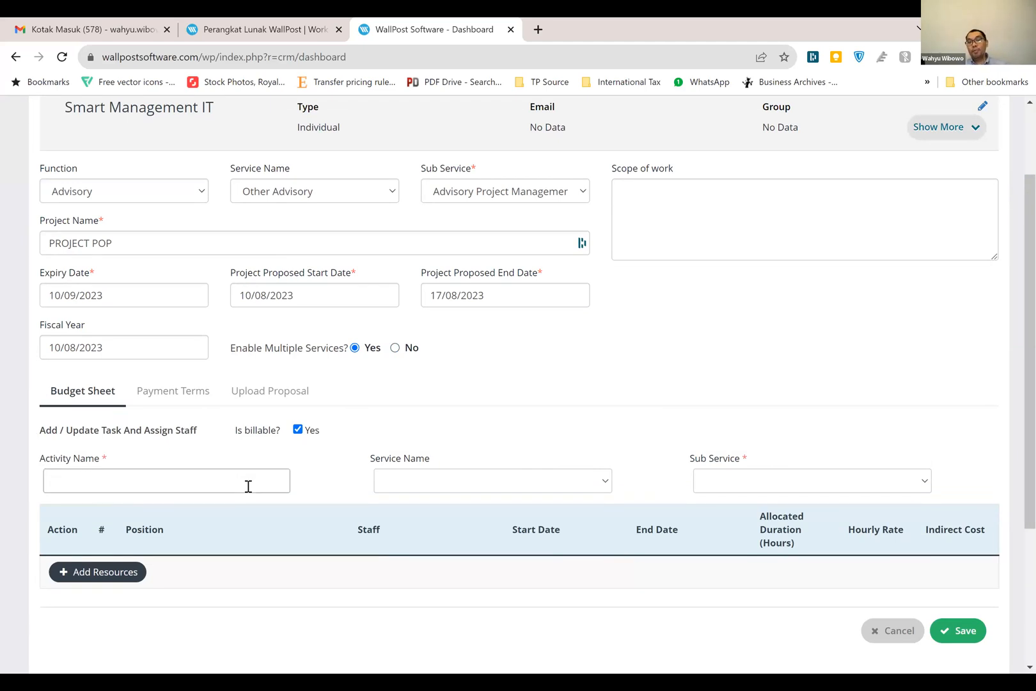
type("desi")
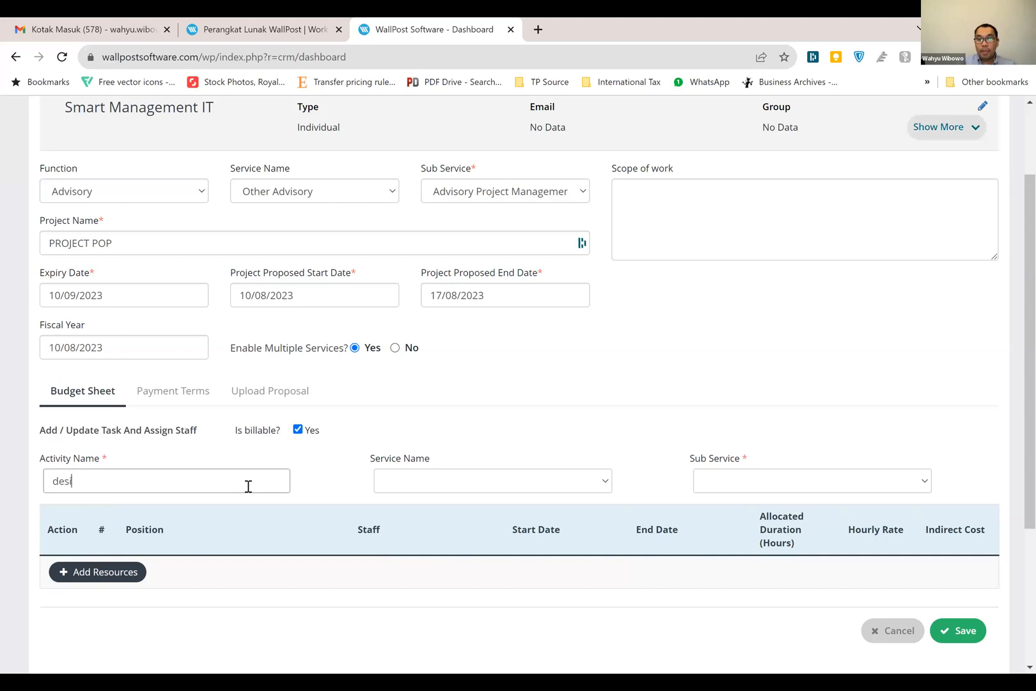
type("gning")
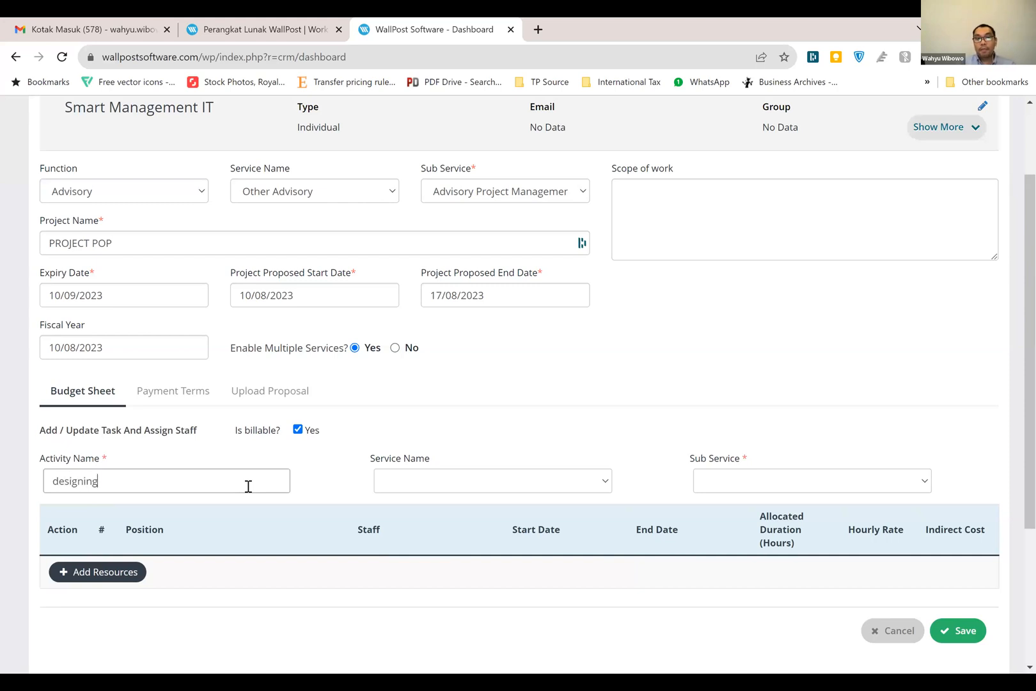
key("Tab")
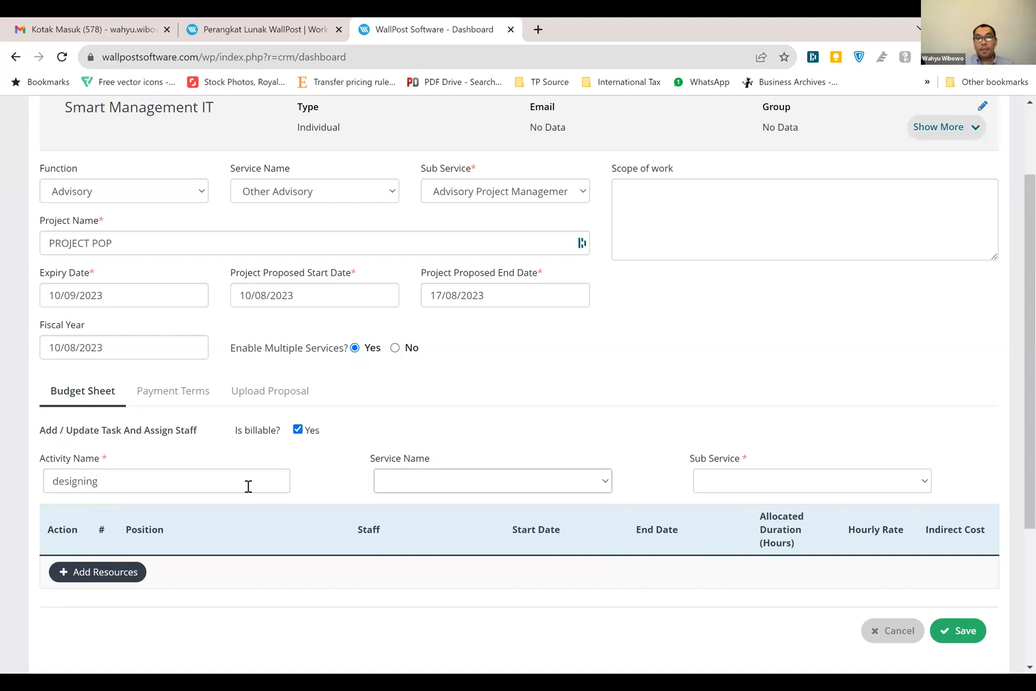
Set the designing activity's service name to Other Advisory and its sub service to Owners Representation
left_click(424, 474)
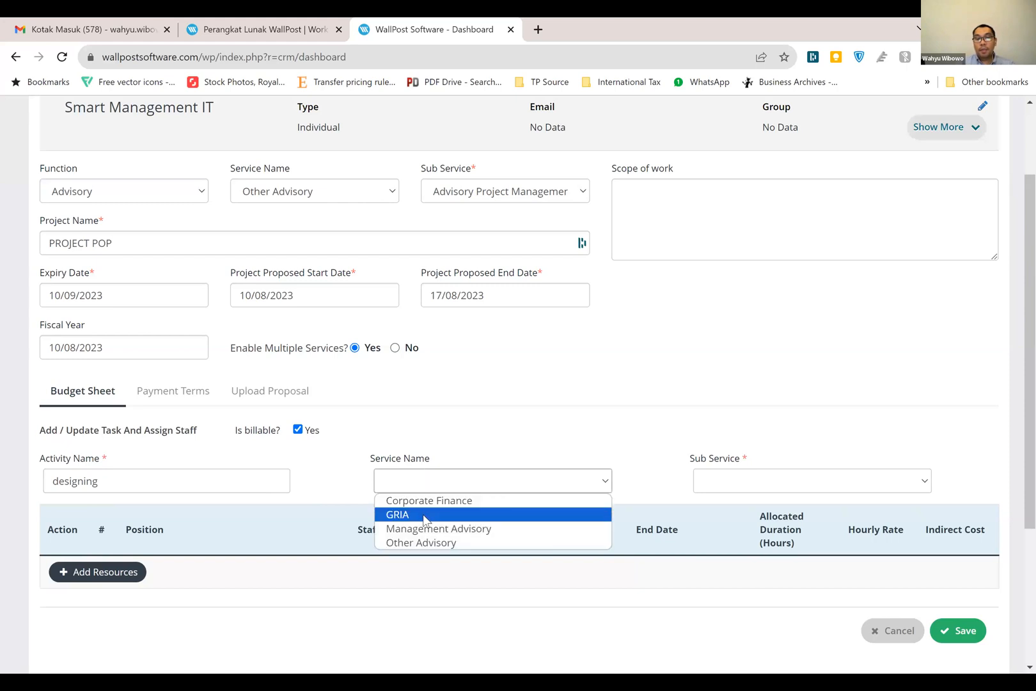
left_click(424, 519)
left_click(441, 484)
left_click(438, 548)
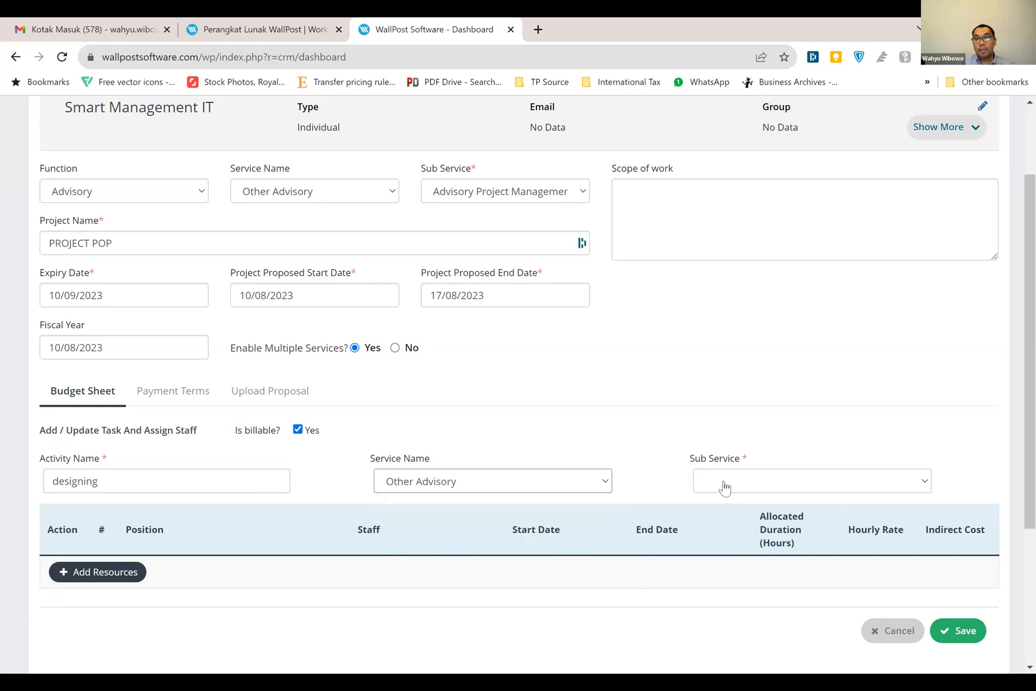
left_click(722, 486)
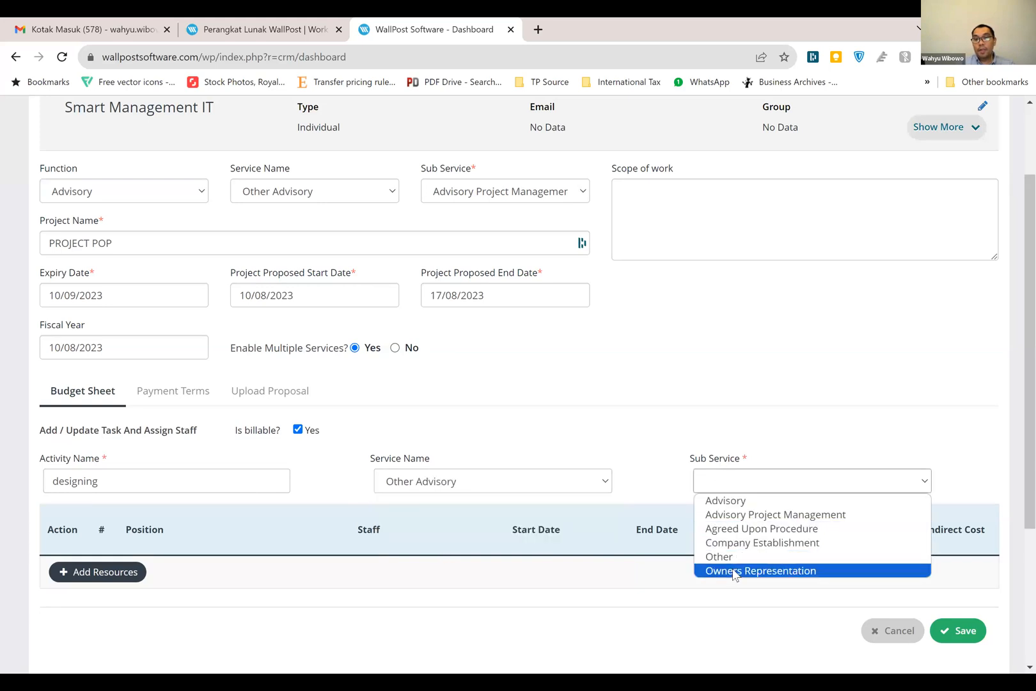
left_click(735, 573)
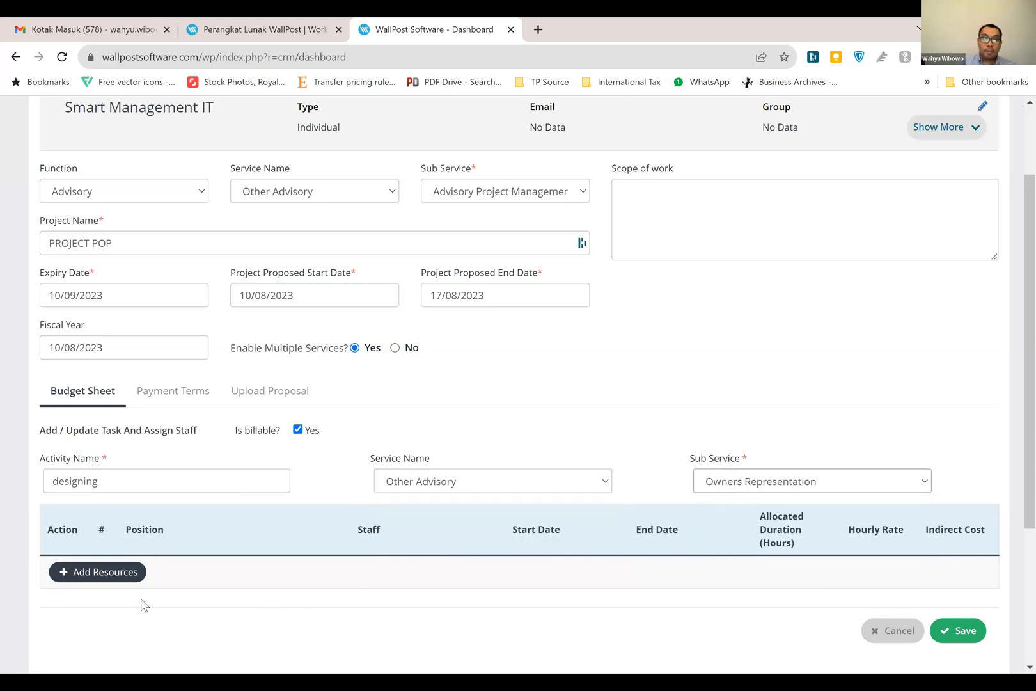
Add a resource to the designing activity with position Finance Officer and assign the staff member available for that position
left_click(99, 578)
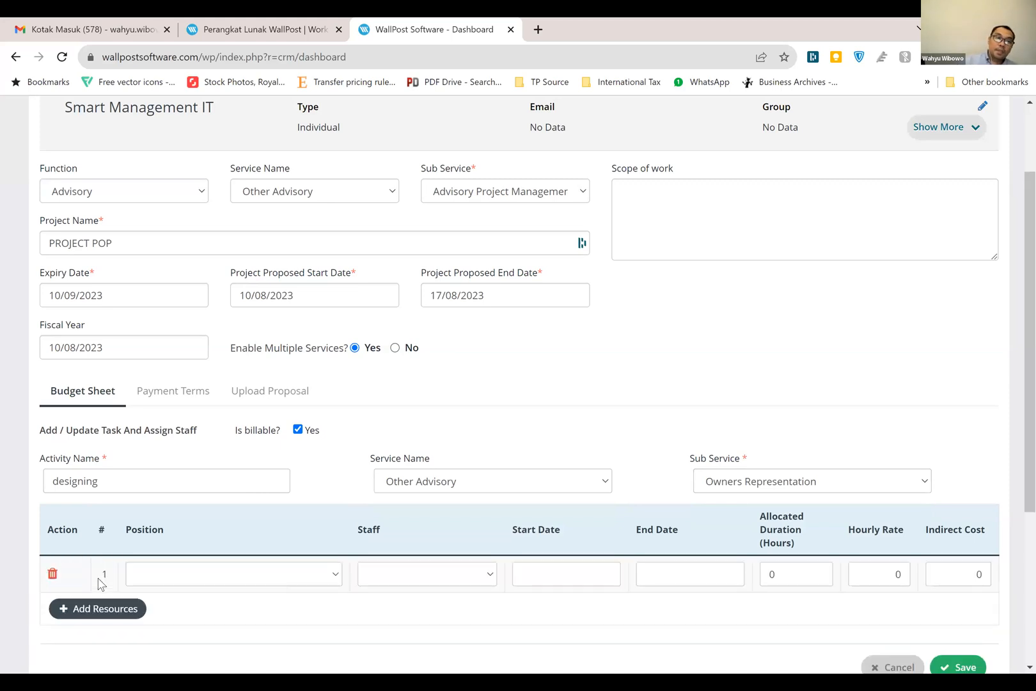
left_click(244, 580)
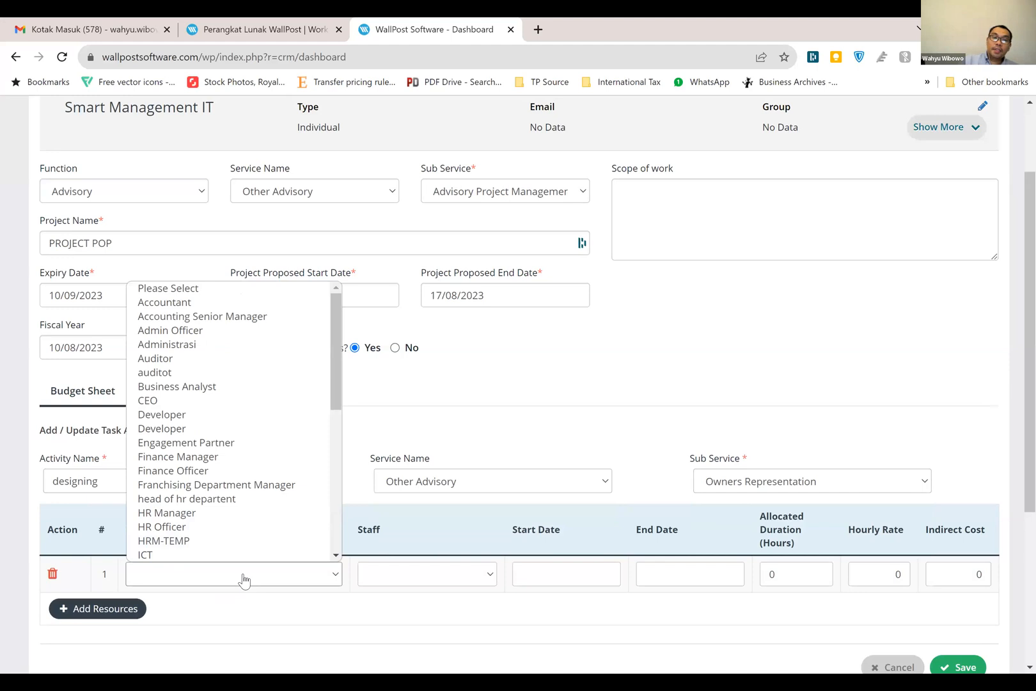
left_click(228, 476)
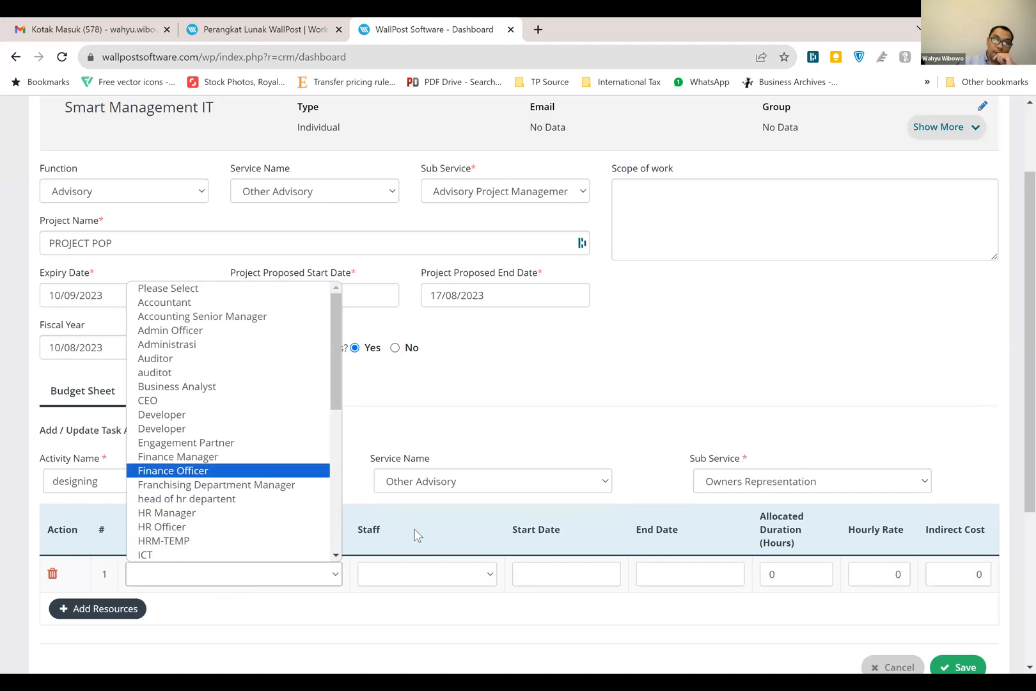
left_click(422, 571)
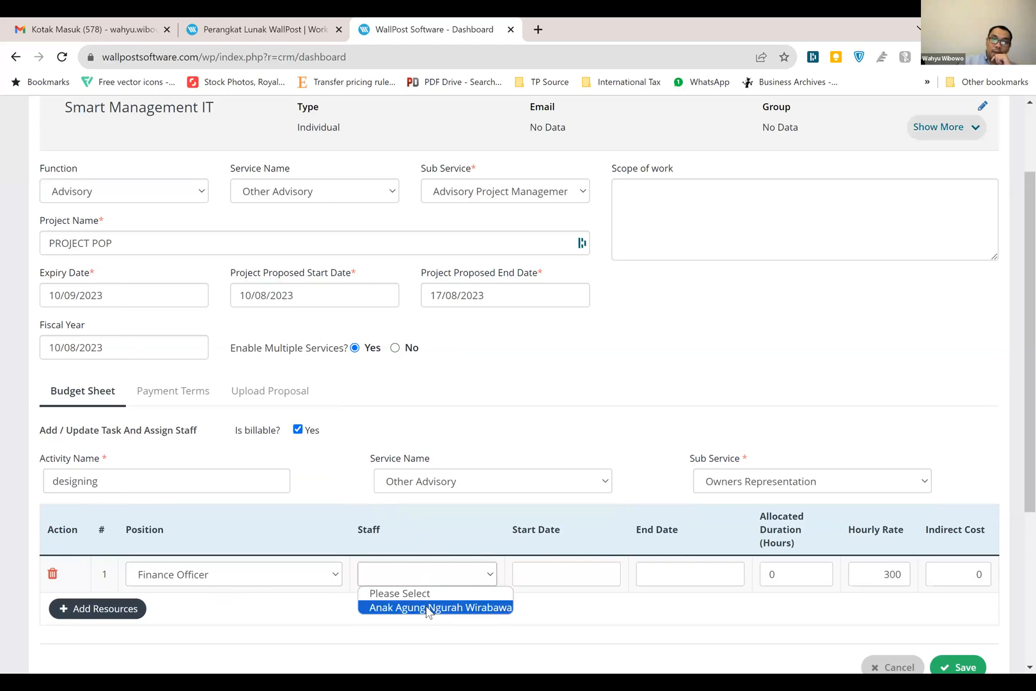
left_click(427, 608)
Set the Finance Officer resource's start date to 11/08/2023 and end date to 18/08/2023
left_click(562, 578)
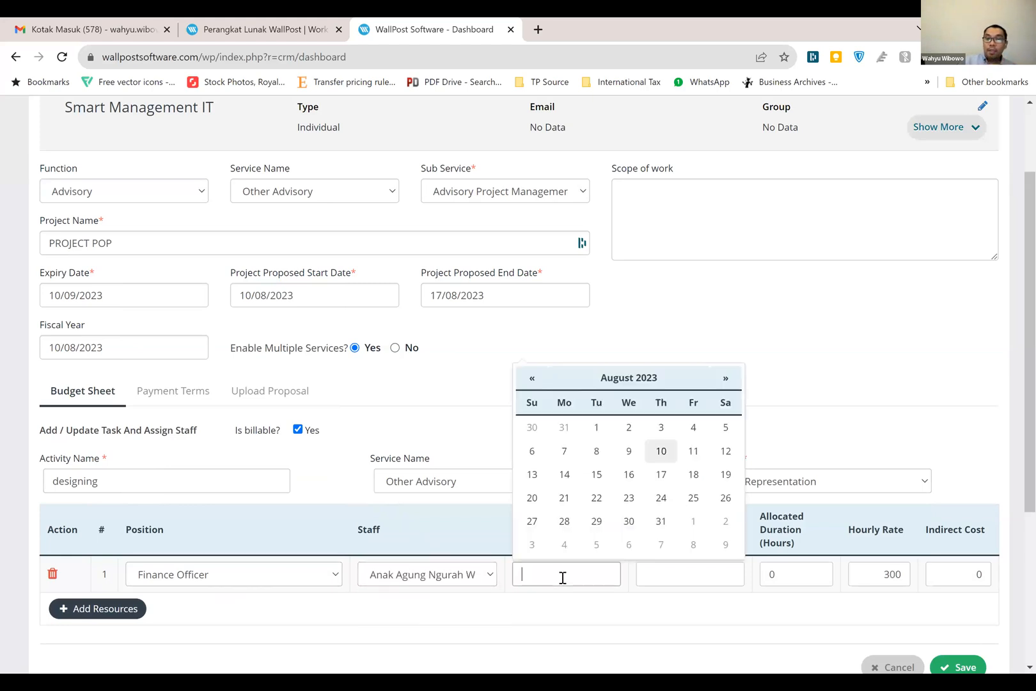
left_click(693, 451)
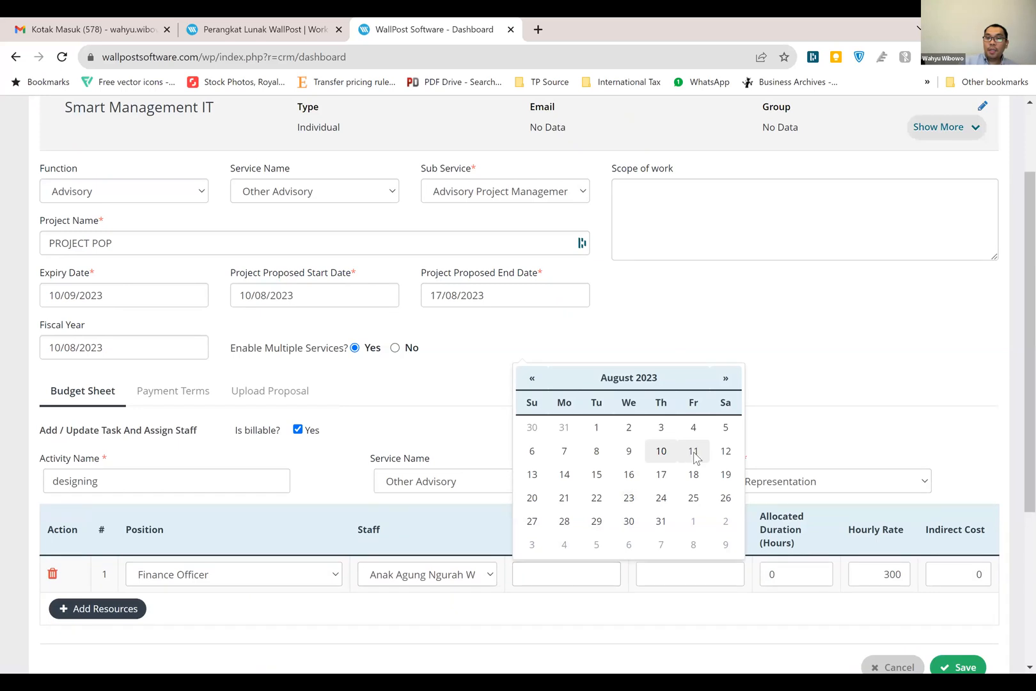
left_click(670, 573)
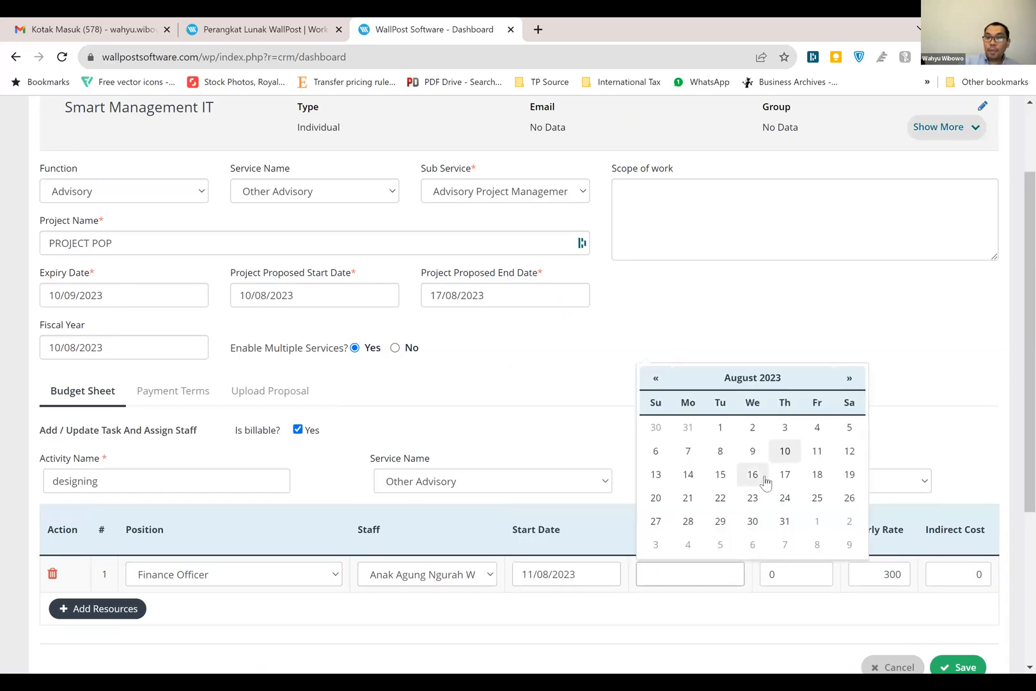
left_click(809, 484)
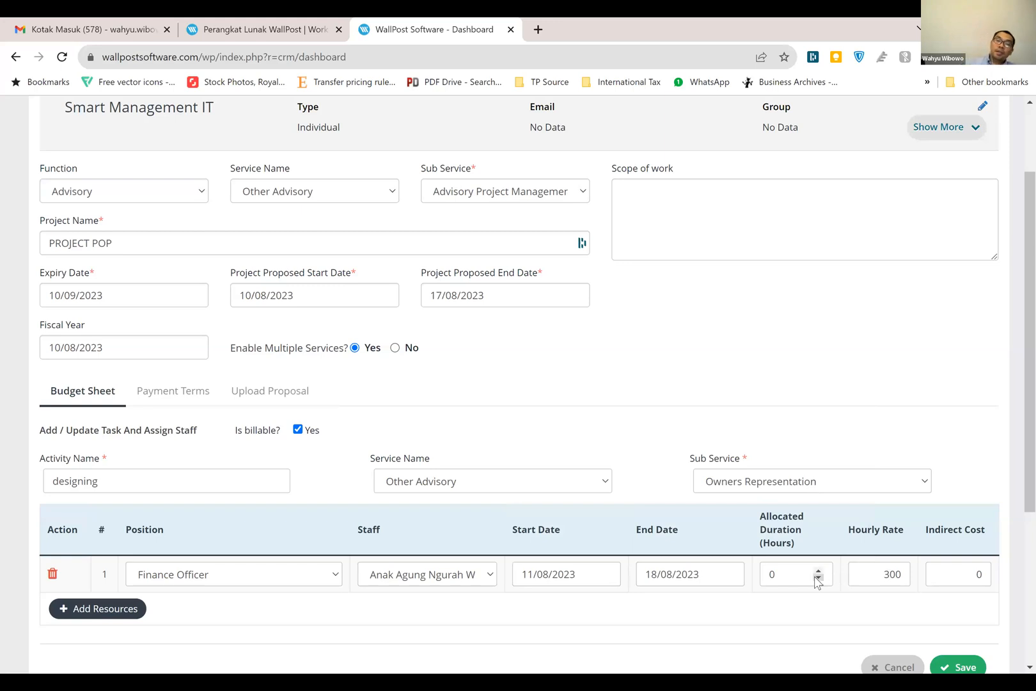
Give the Finance Officer resource 40 allocated hours at an hourly rate of 1000000, and try to save the activity
left_click(797, 575)
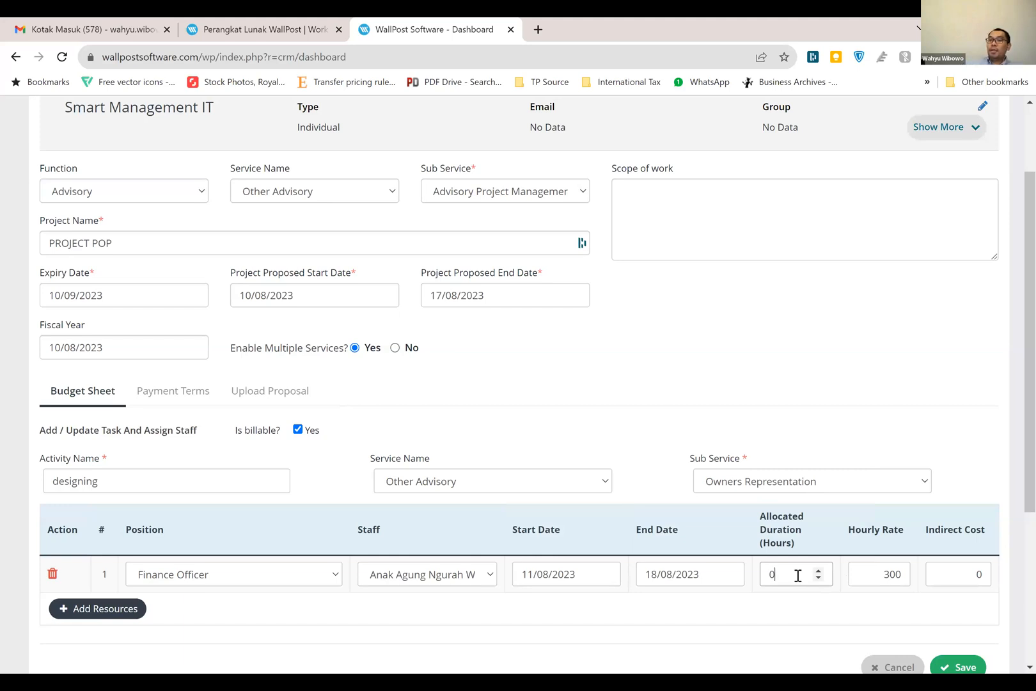
key("BackSpace")
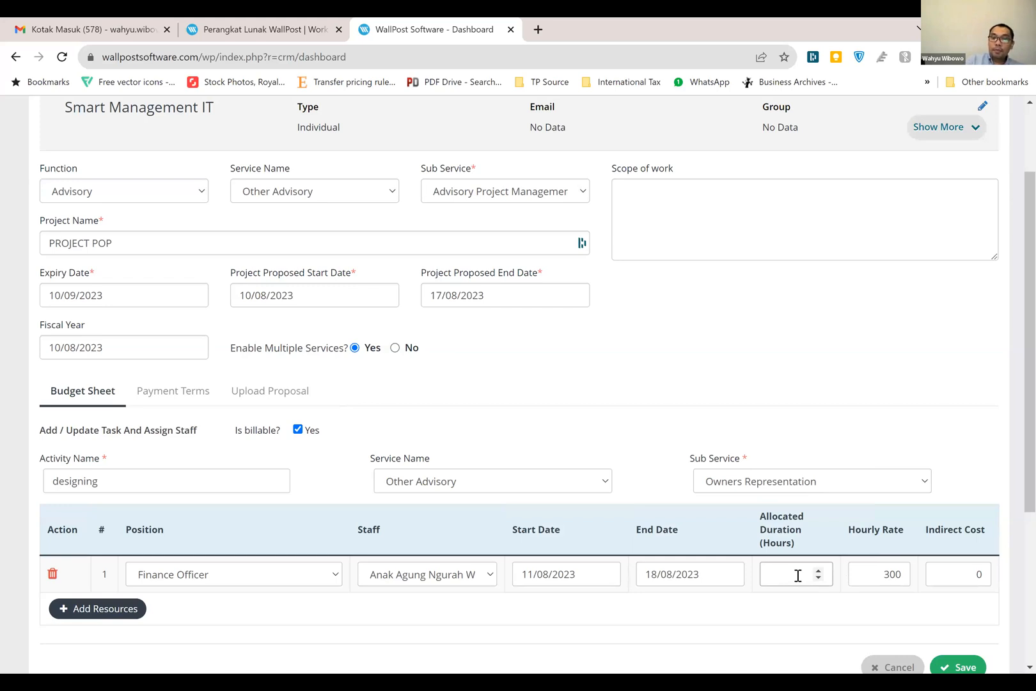
key("Tab")
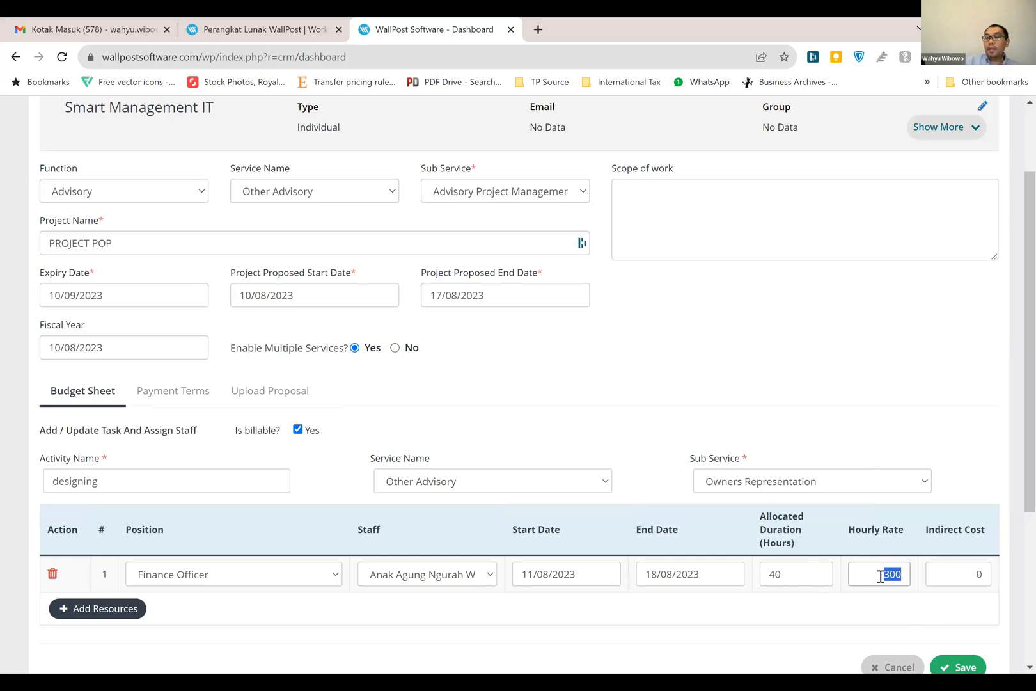
key("Tab")
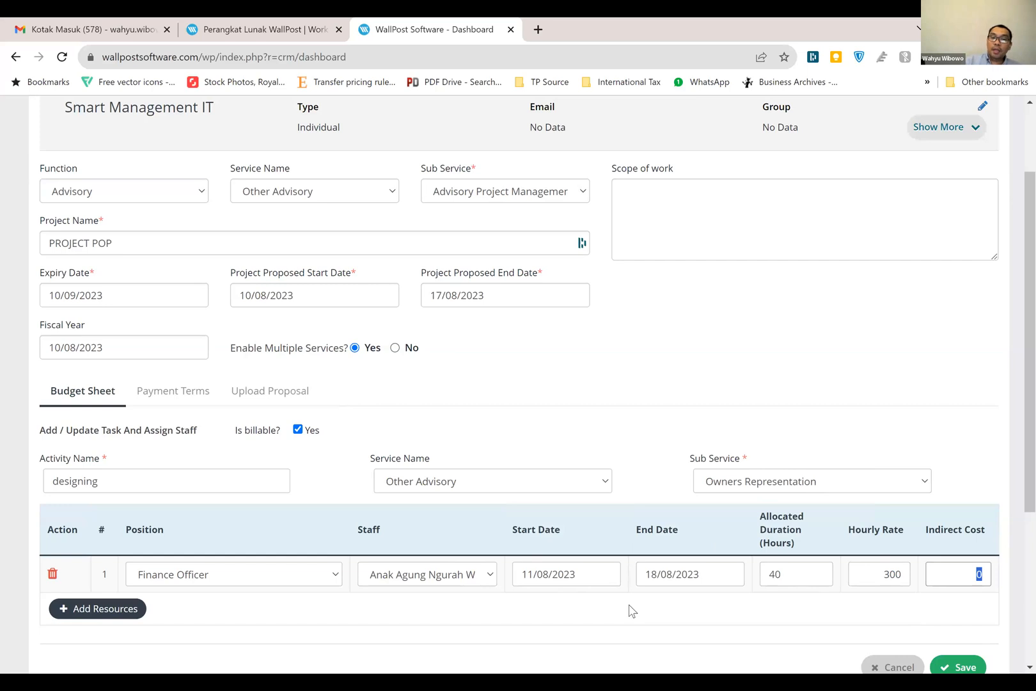
left_click(879, 580)
double_click(879, 580)
key("BackSpace")
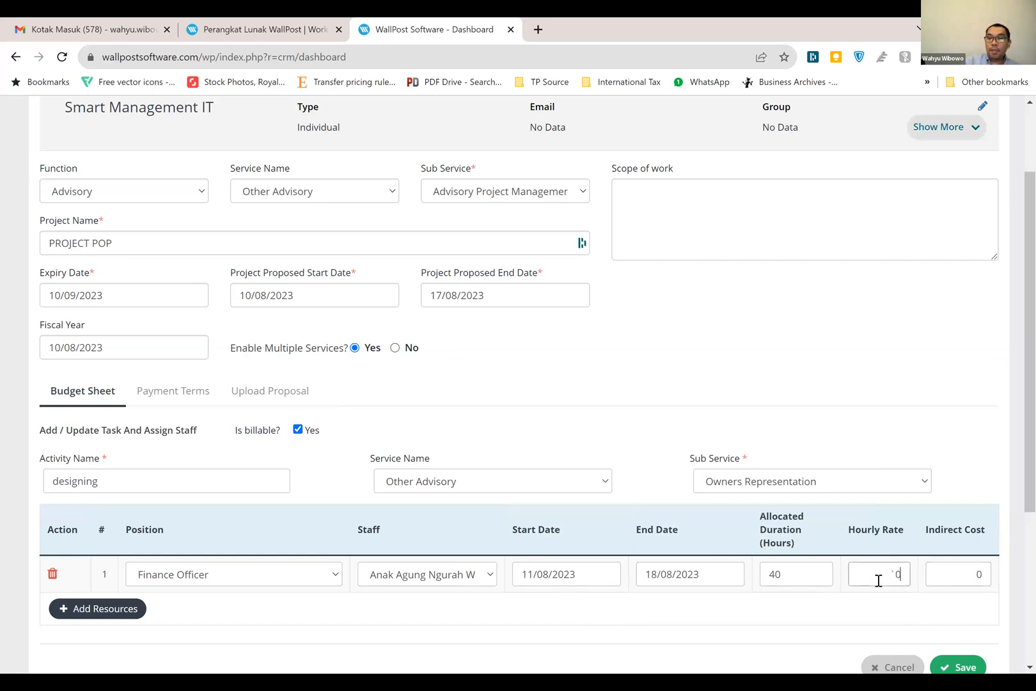
type("1000000")
key("Tab")
key("Tab")
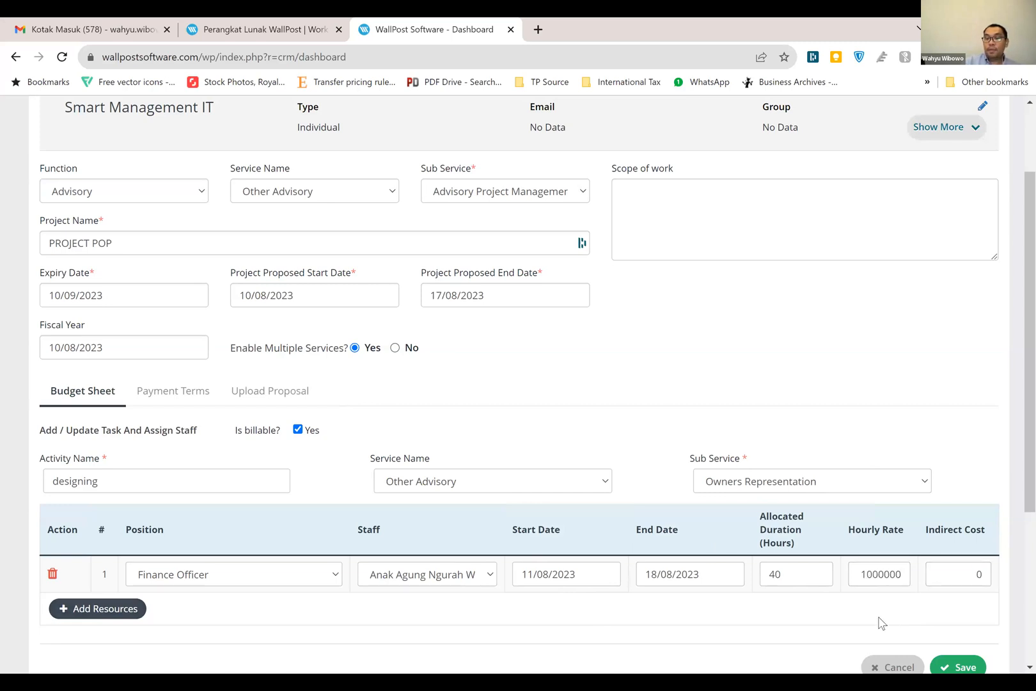
left_click(957, 667)
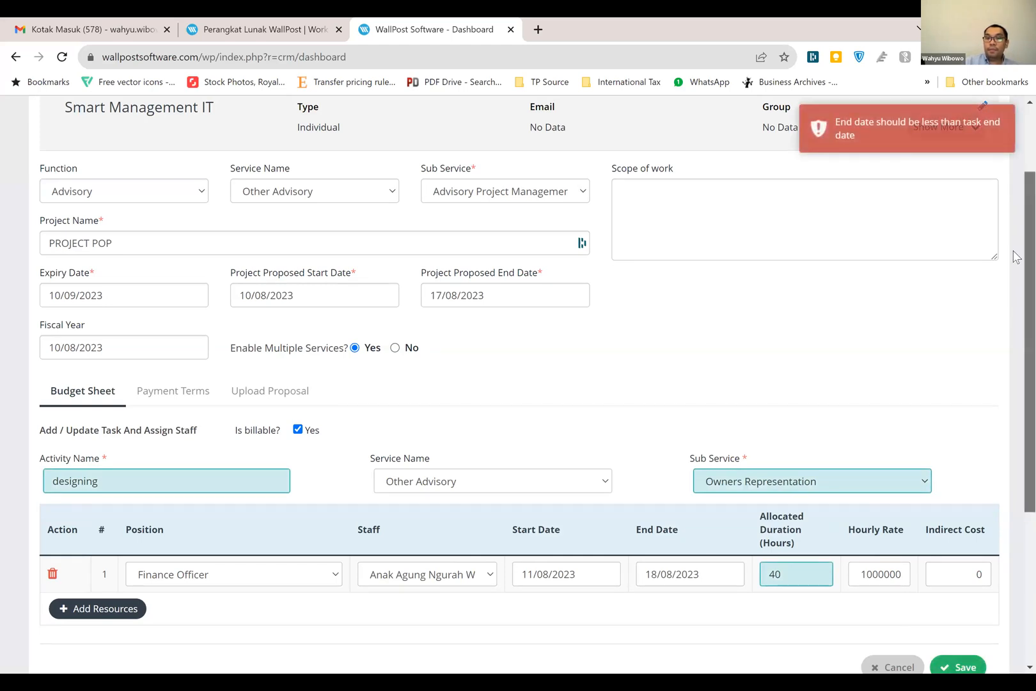
Change the project's proposed end date to 16/08/2023
scroll(1016, 257, "up", 3)
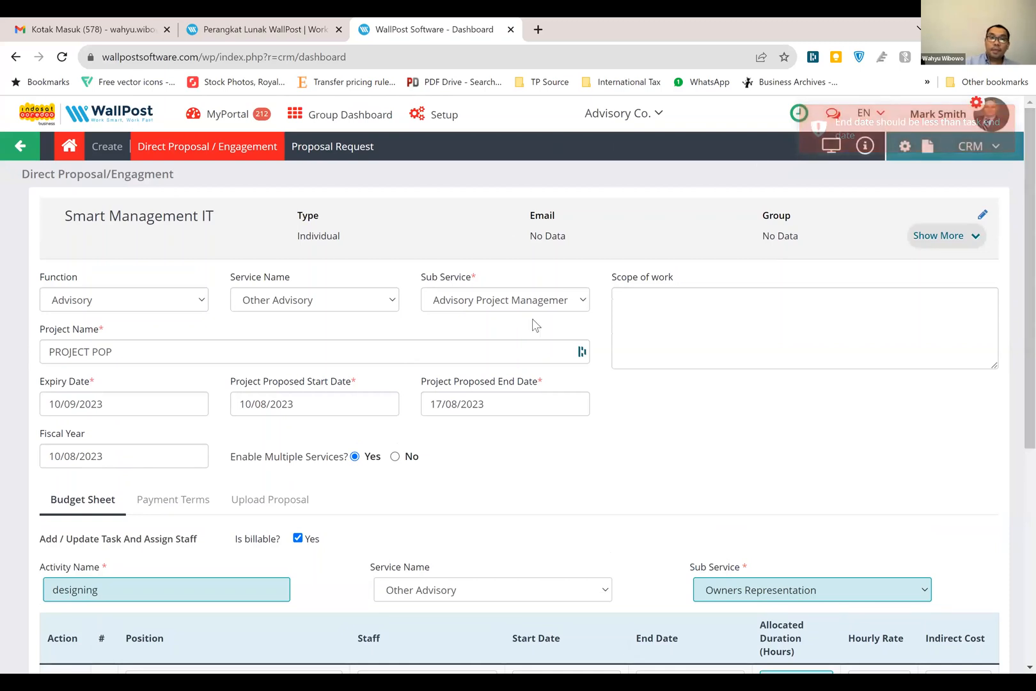
left_click(506, 403)
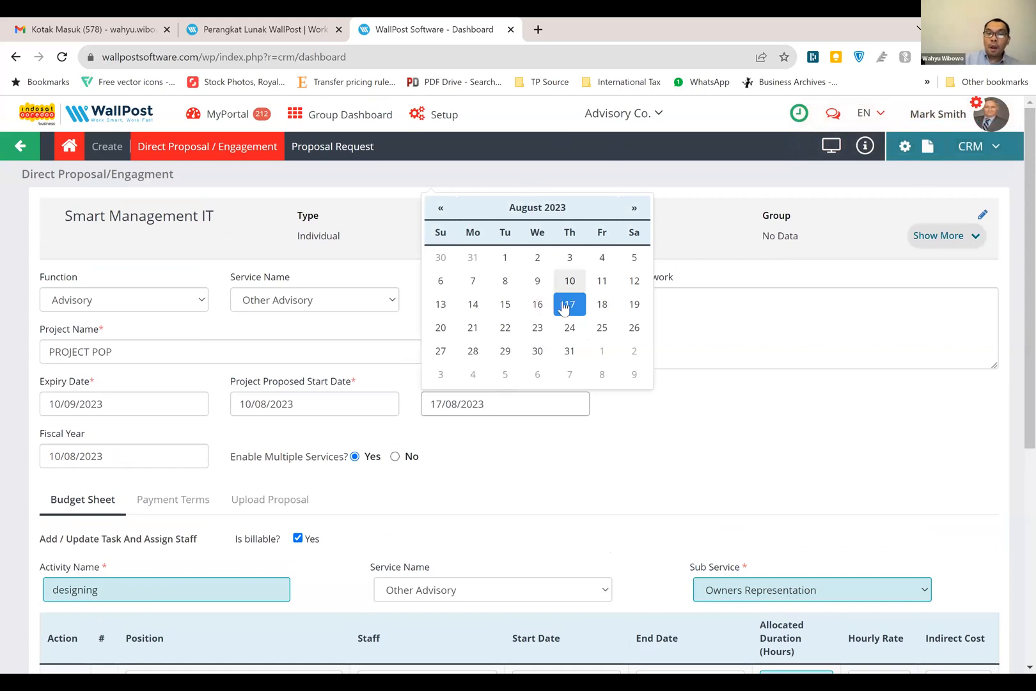
left_click(538, 305)
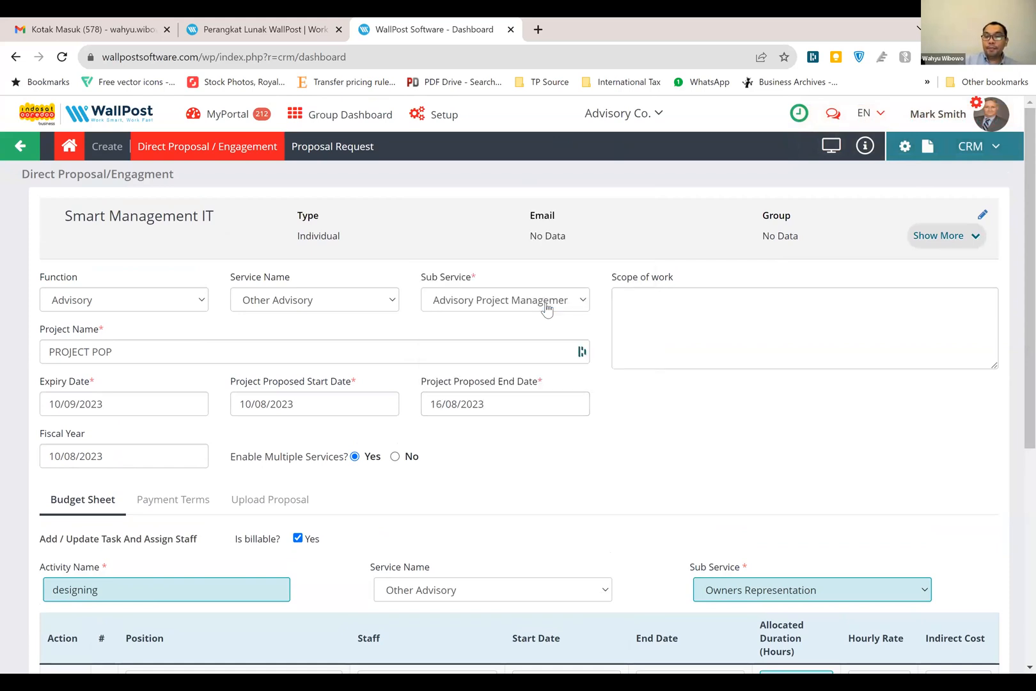
scroll(1017, 629, "down", 5)
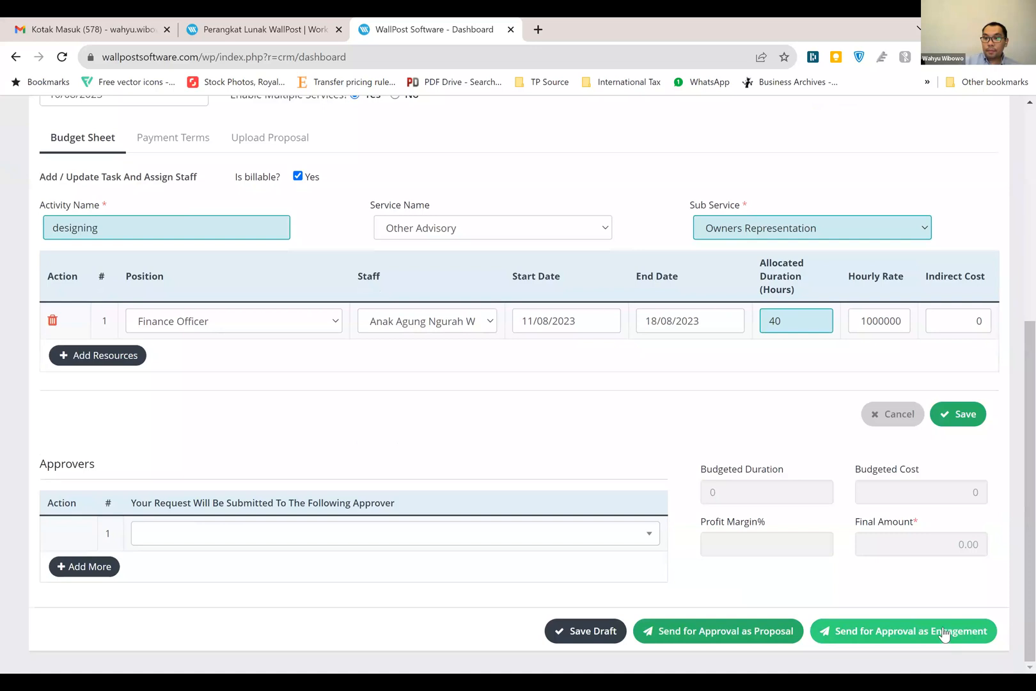
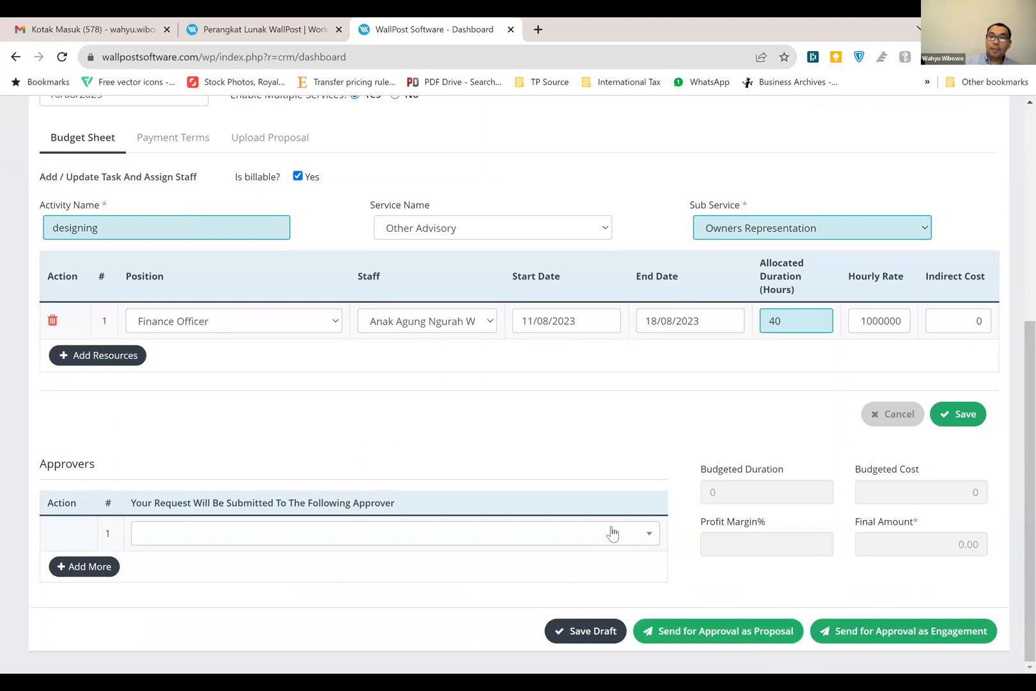
Search the approver list for "ma", assign the matching staff member as approver, and try to send the request for approval as an engagement
left_click(613, 532)
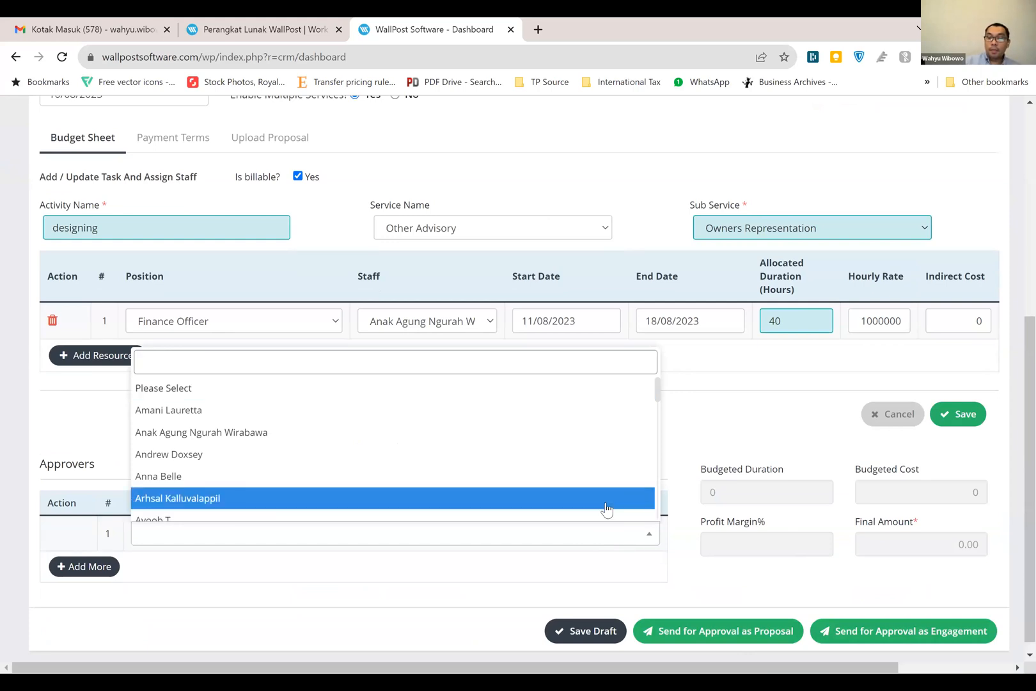
type("ms")
key("BackSpace")
type("a")
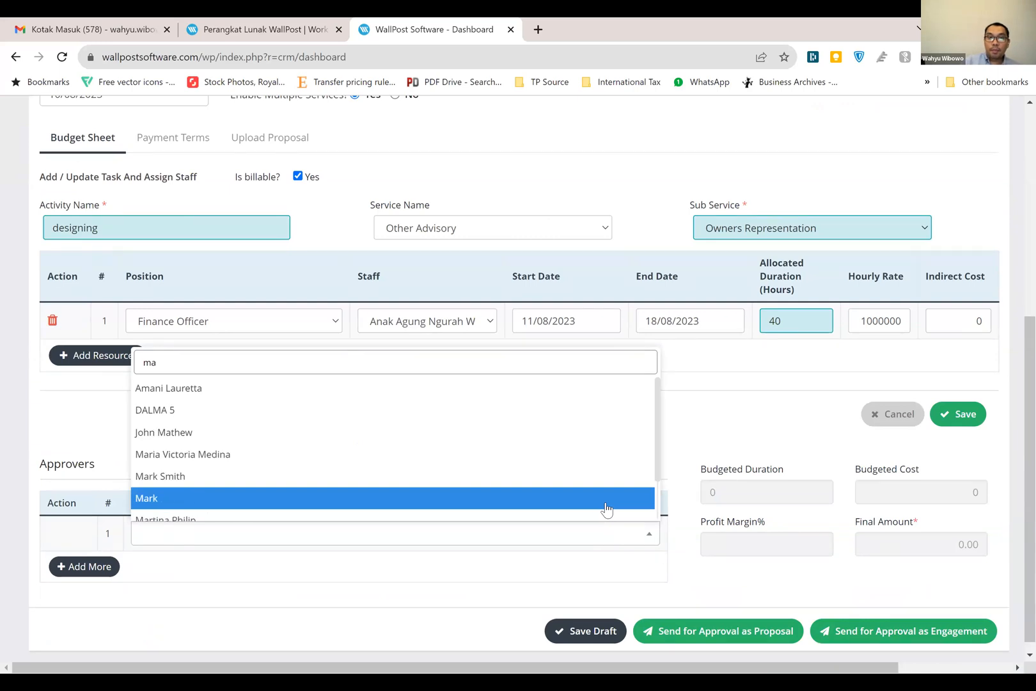
left_click(412, 481)
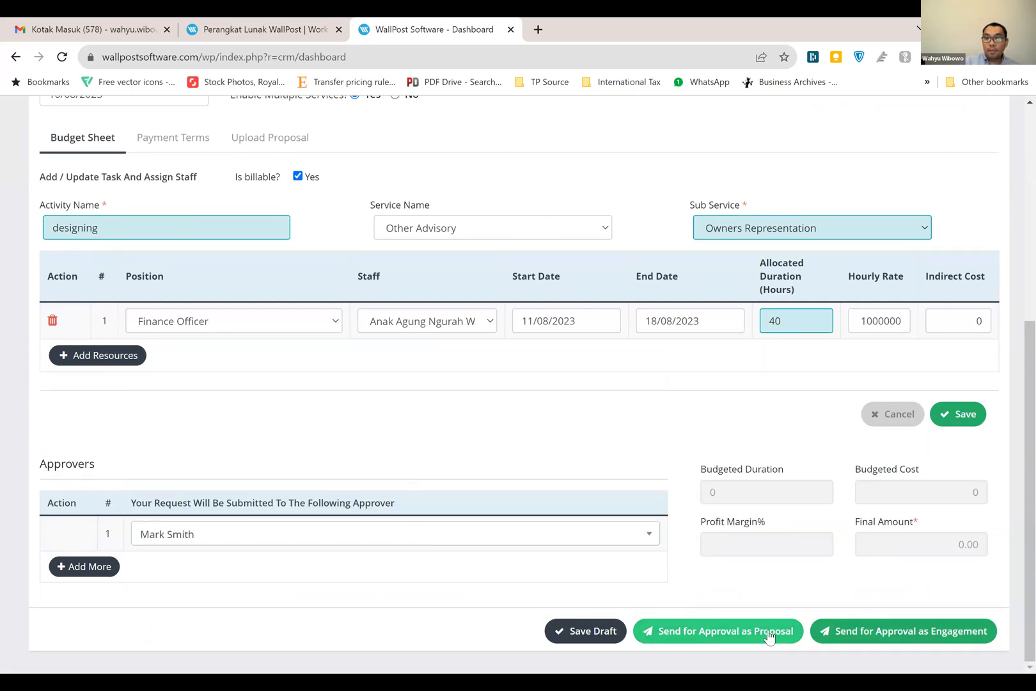
left_click(876, 645)
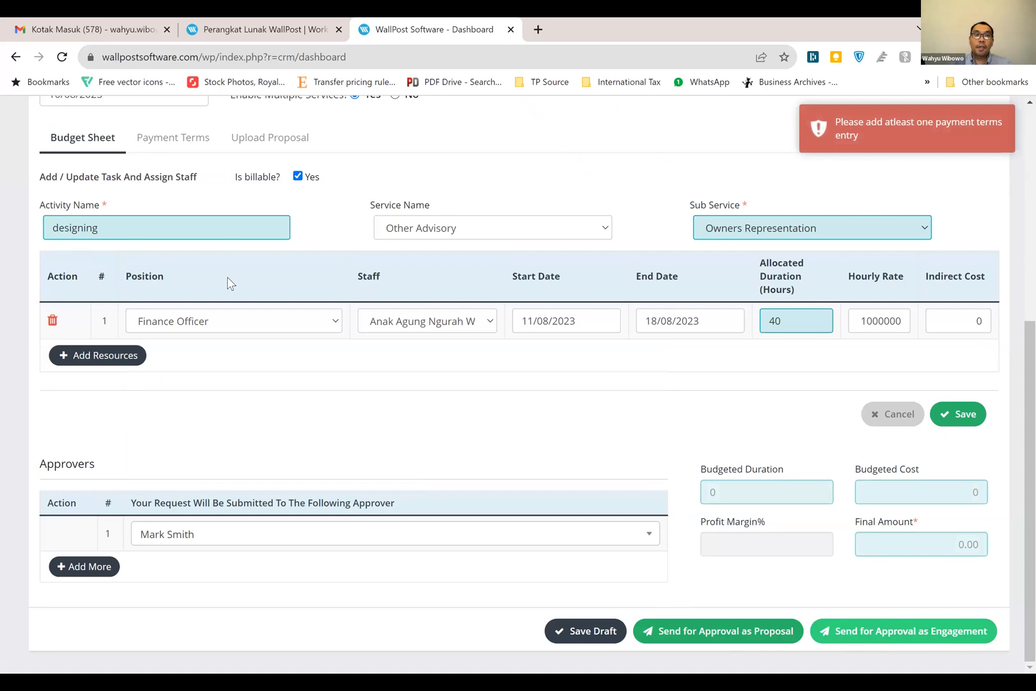
Add a progress-based payment term to the proposal with the description "tandatangan"
left_click(175, 141)
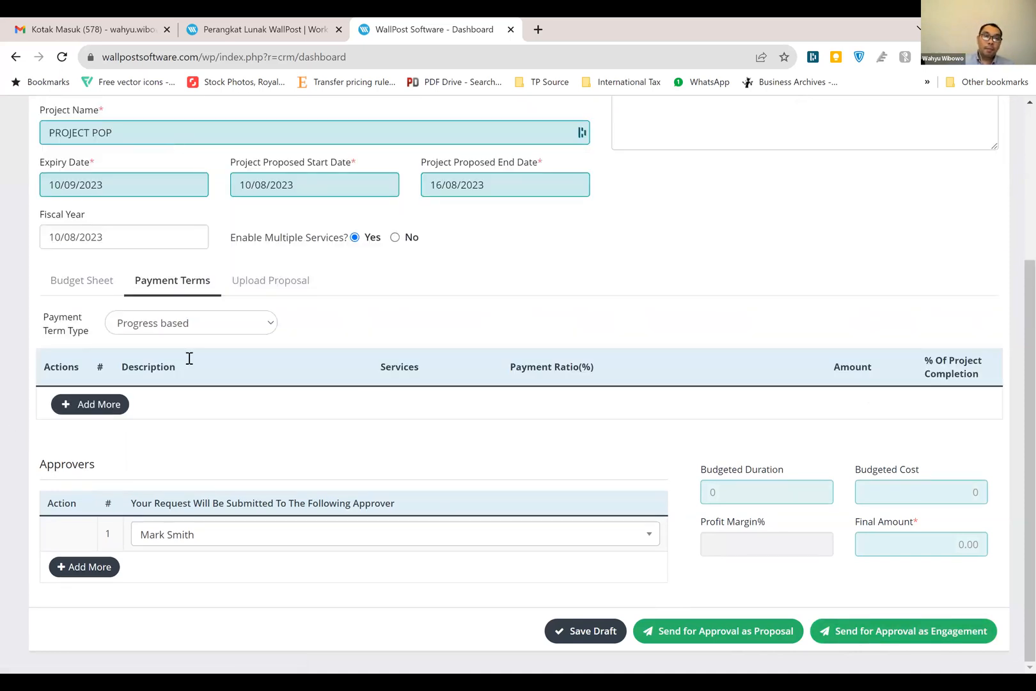
left_click(225, 329)
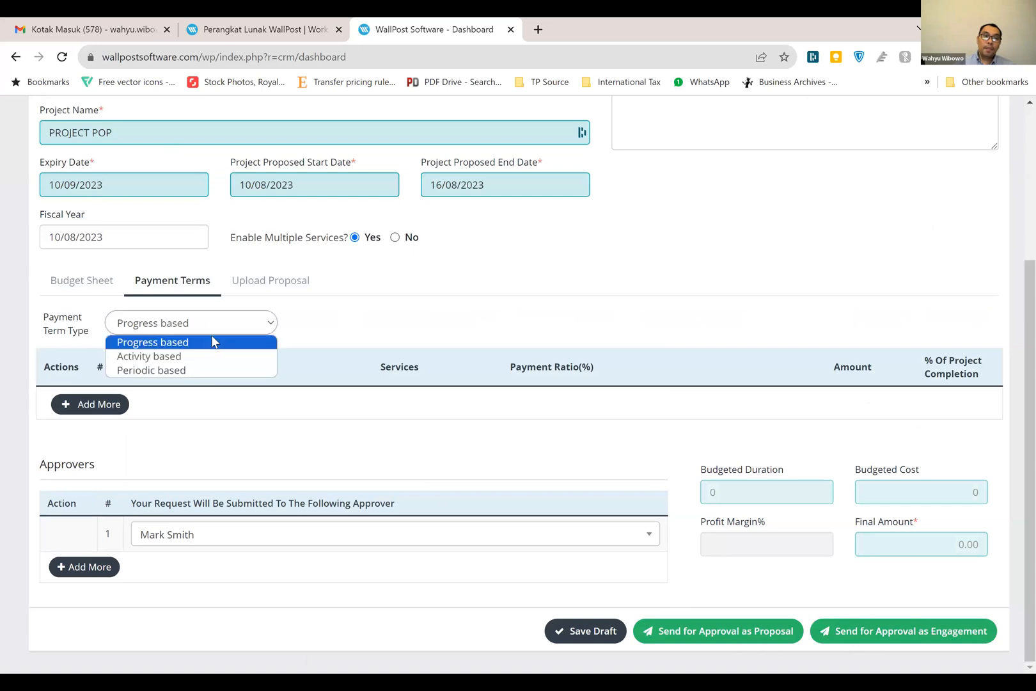
left_click(118, 391)
left_click(103, 403)
left_click(162, 415)
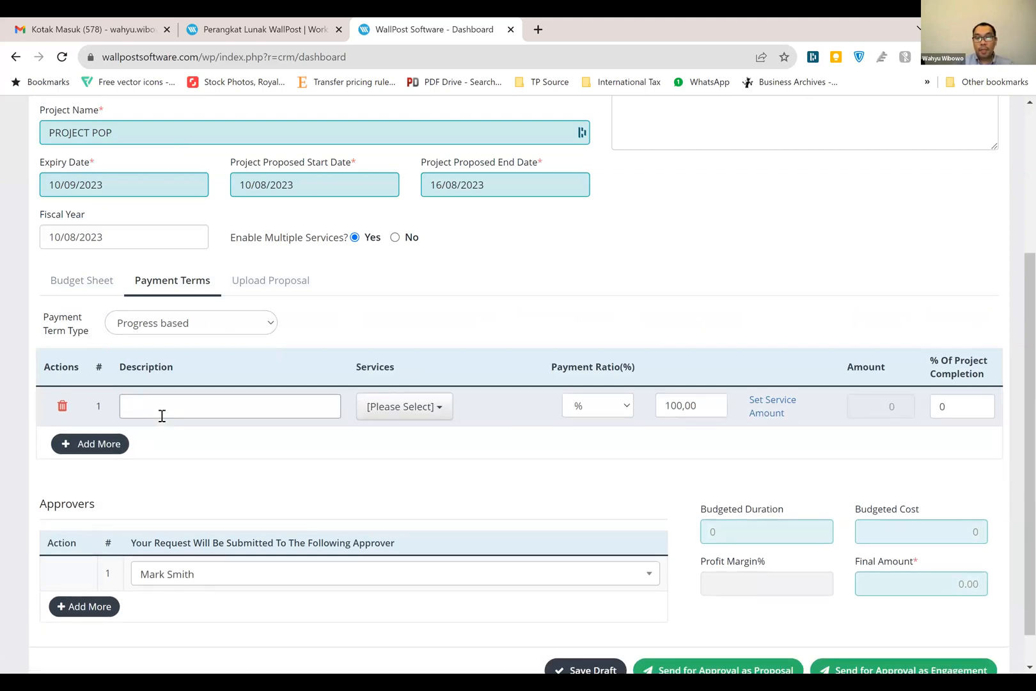
key("Tab")
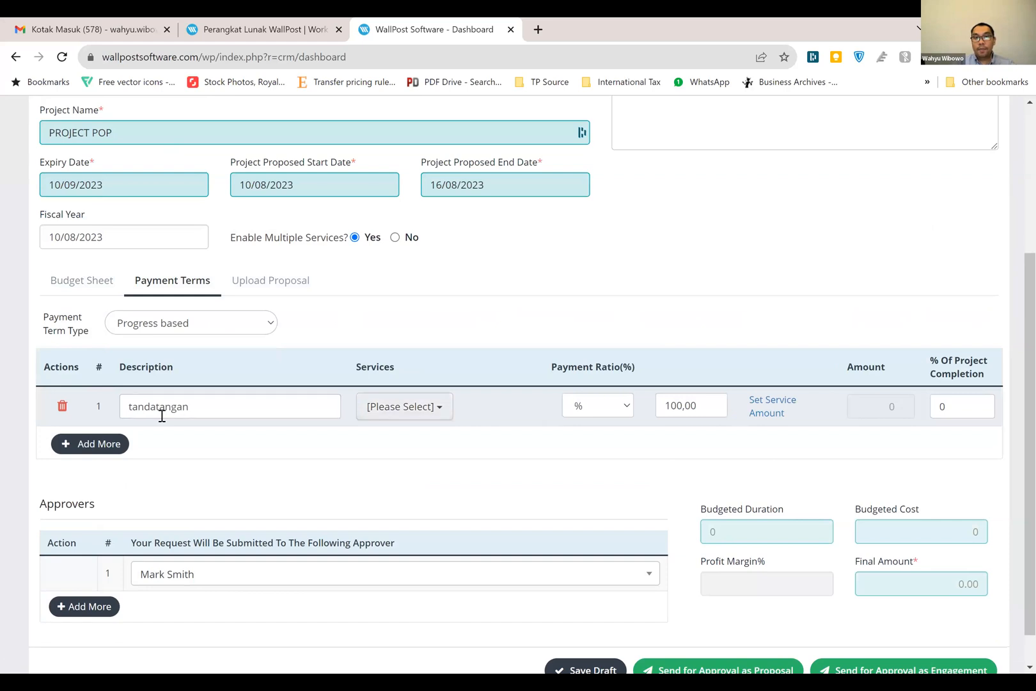
Set the payment ratio of the "tandatangan" term to 50%, leaving its service unselected
left_click(441, 420)
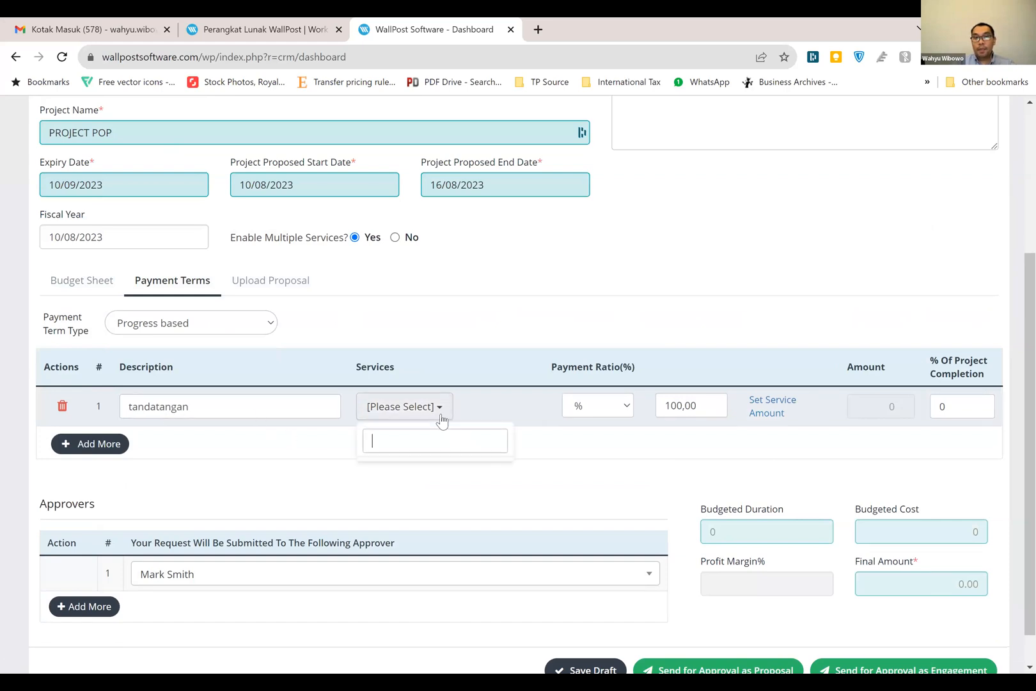
left_click(442, 420)
left_click(600, 411)
left_click(599, 412)
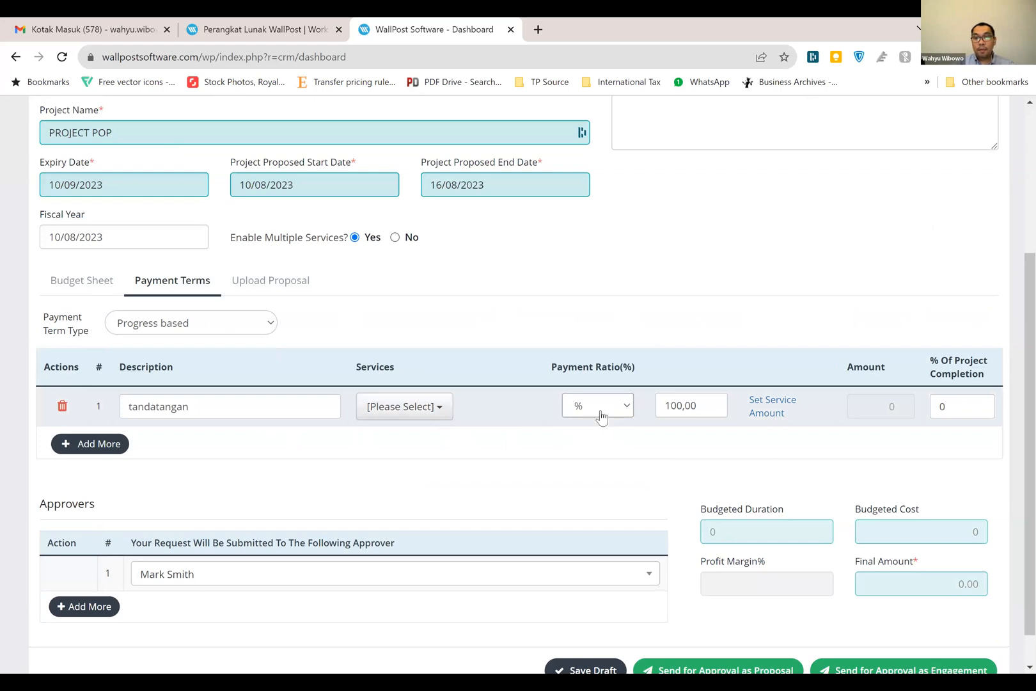
left_click(601, 416)
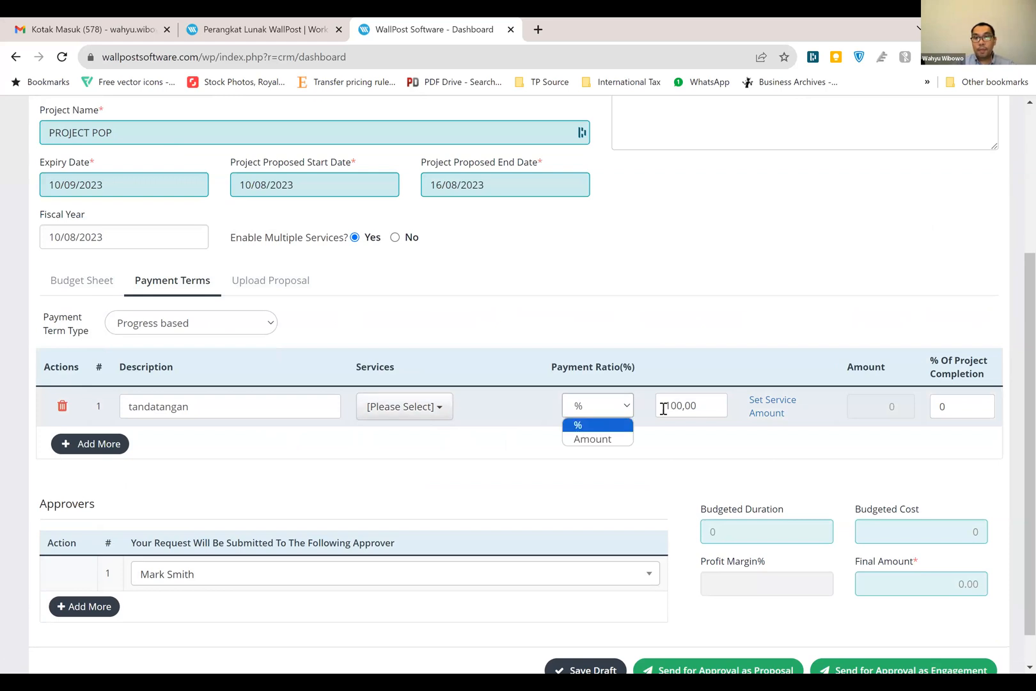
left_click(690, 407)
double_click(693, 409)
type("50")
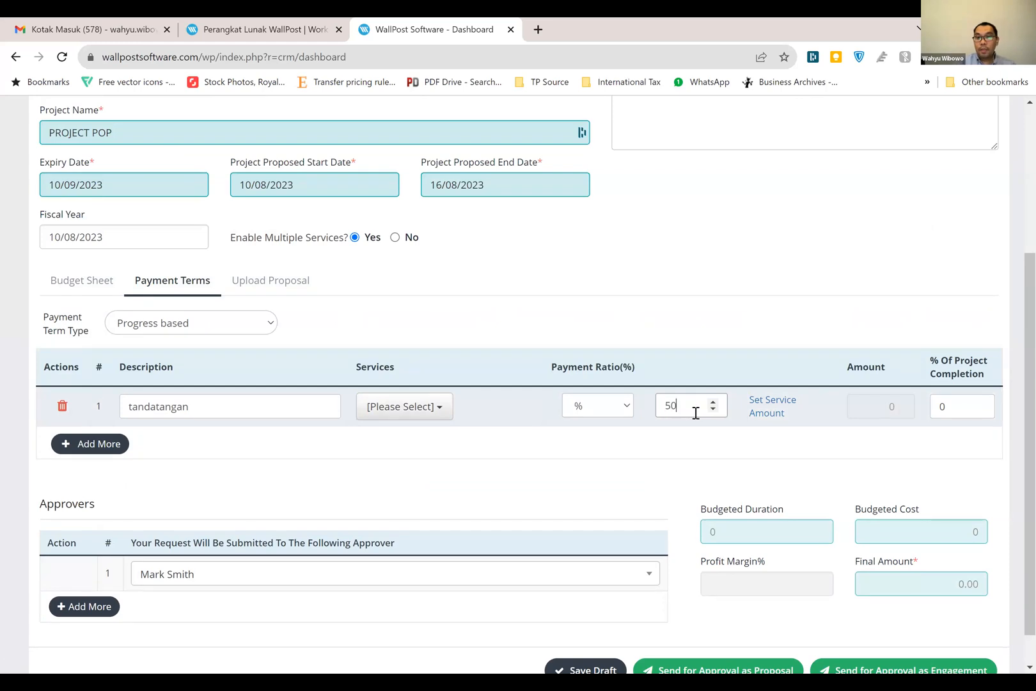
key("Tab")
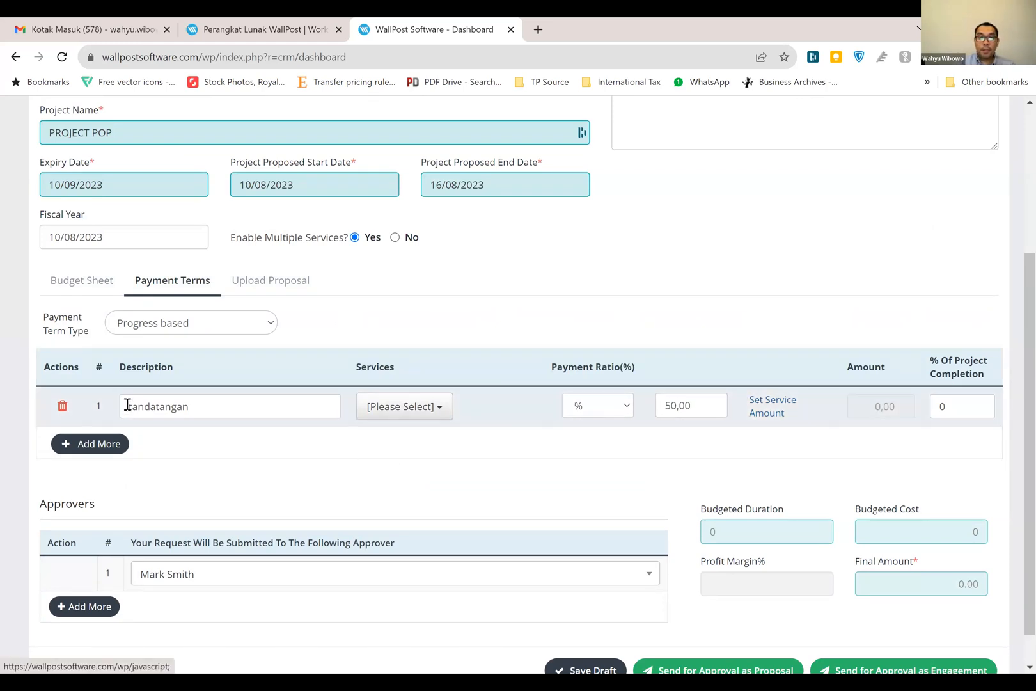
Add a second payment term "finalisasi" with a 50% payment ratio, and try to send the request for approval as a proposal
left_click(90, 447)
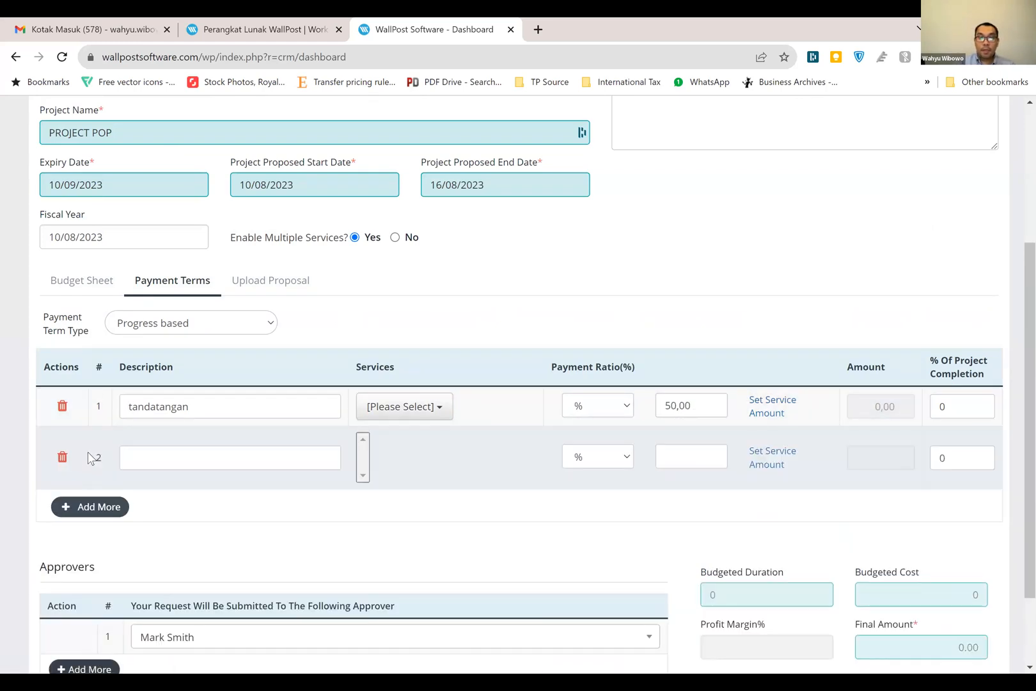
left_click(153, 451)
type("finalisasi")
key("Tab")
left_click(666, 447)
type("50")
key("Tab")
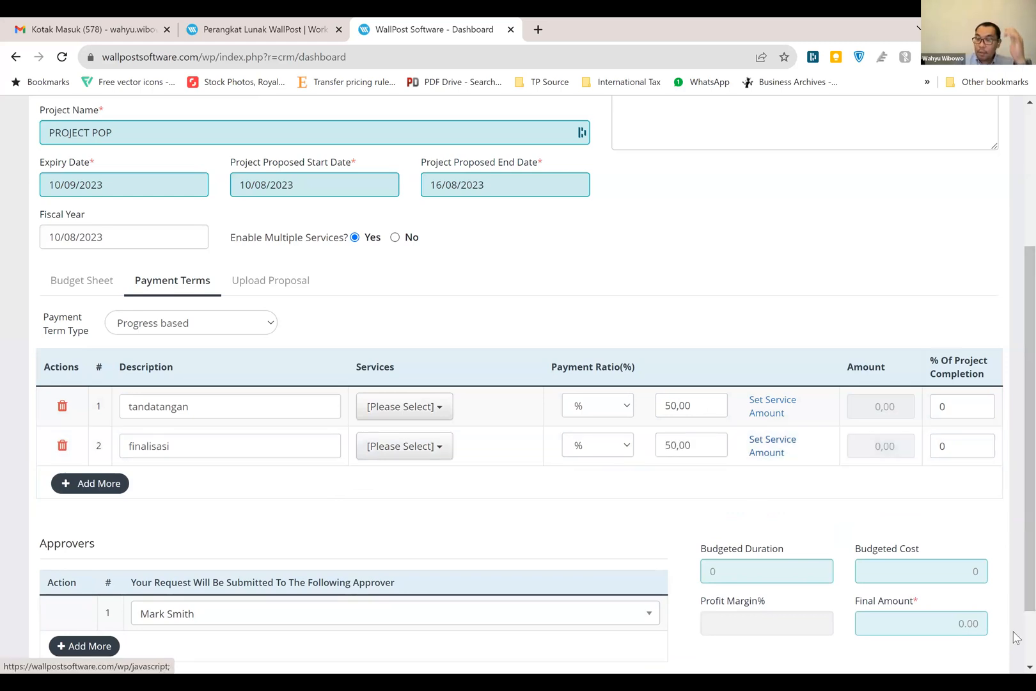
scroll(882, 607, "down", 2)
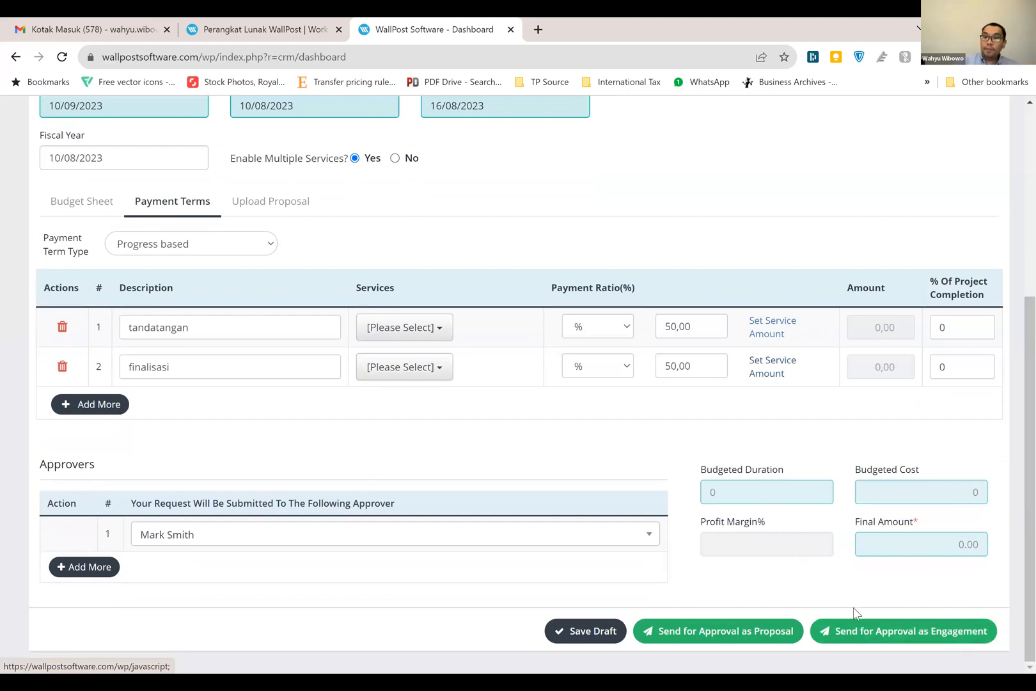
left_click(782, 638)
Attach the file Surat Keterangan Penghasilan WJNK v.2 as the proposal document and try to send it for approval as a proposal
left_click_drag(1027, 362, 1027, 276)
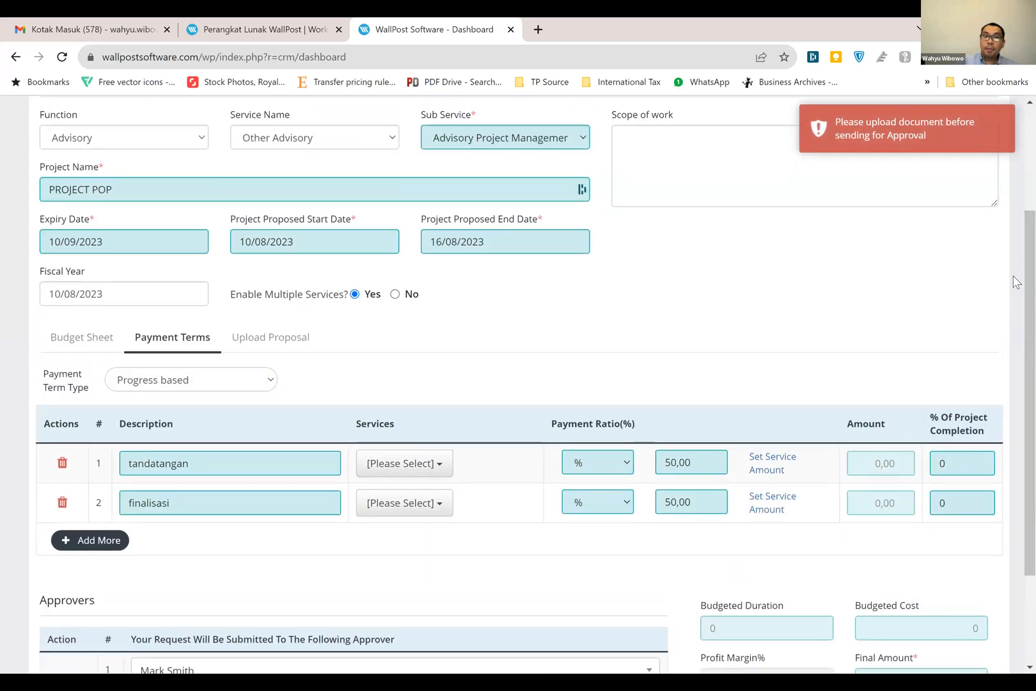
left_click(266, 337)
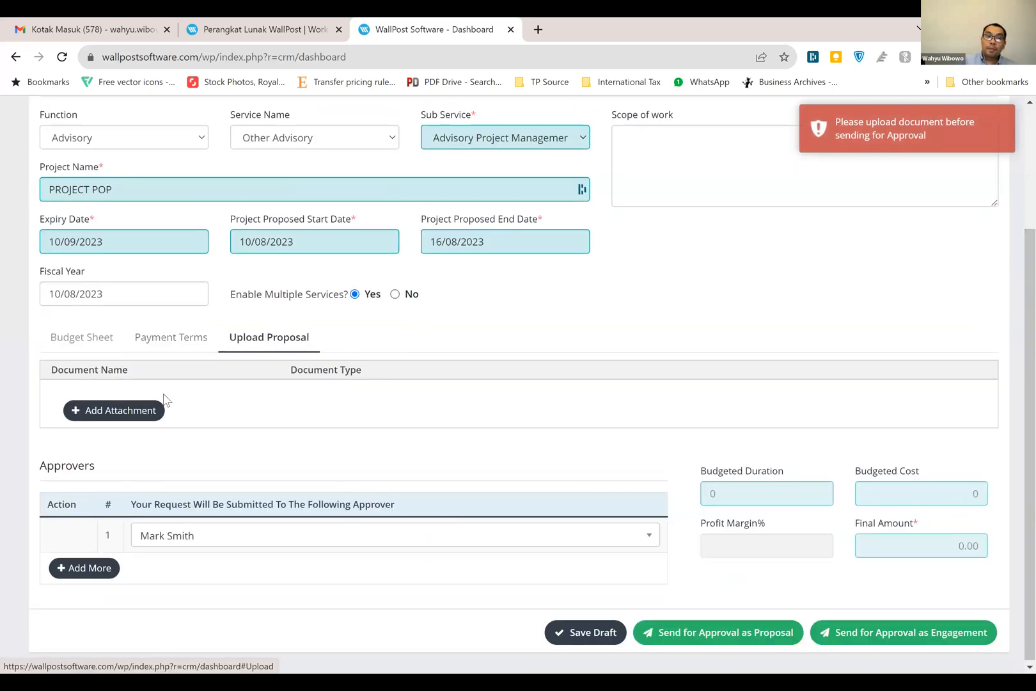
left_click(129, 413)
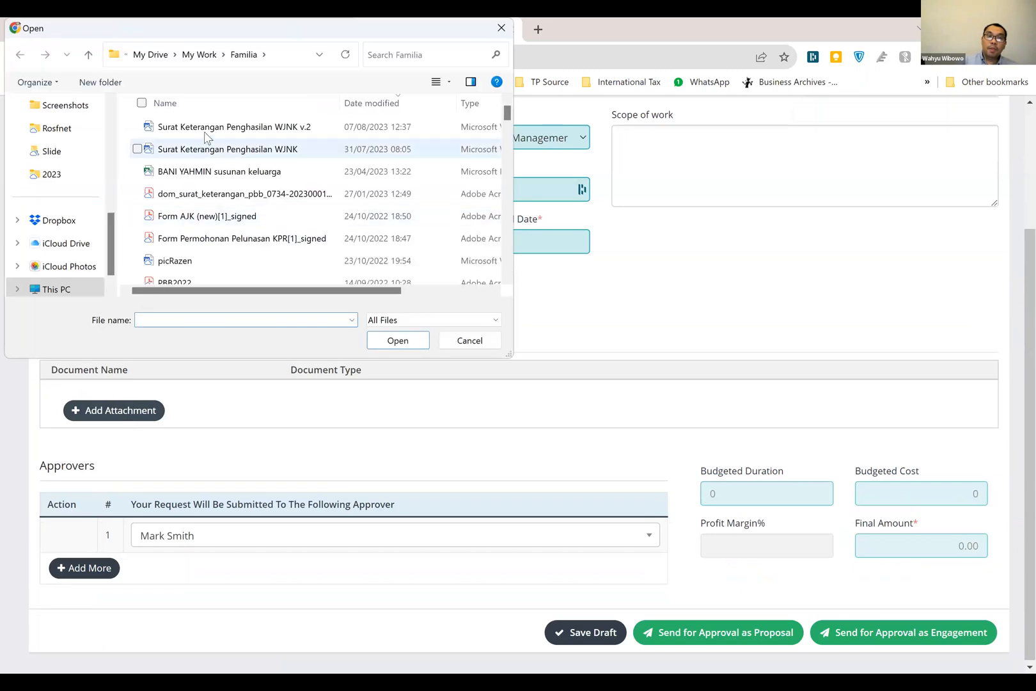
left_click(211, 127)
left_click(394, 340)
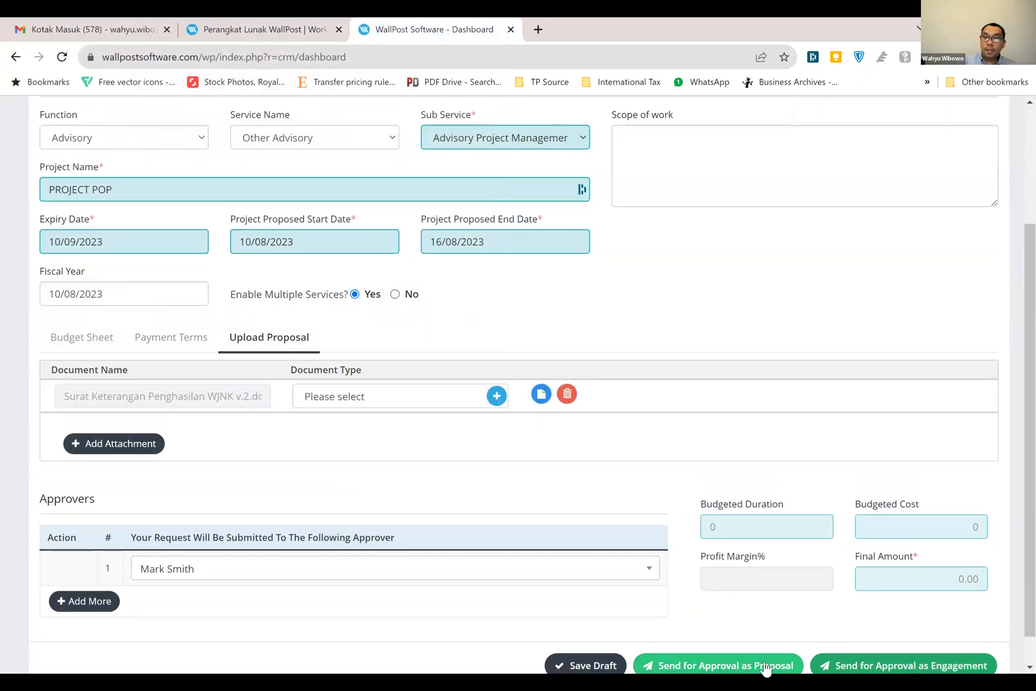
left_click(765, 664)
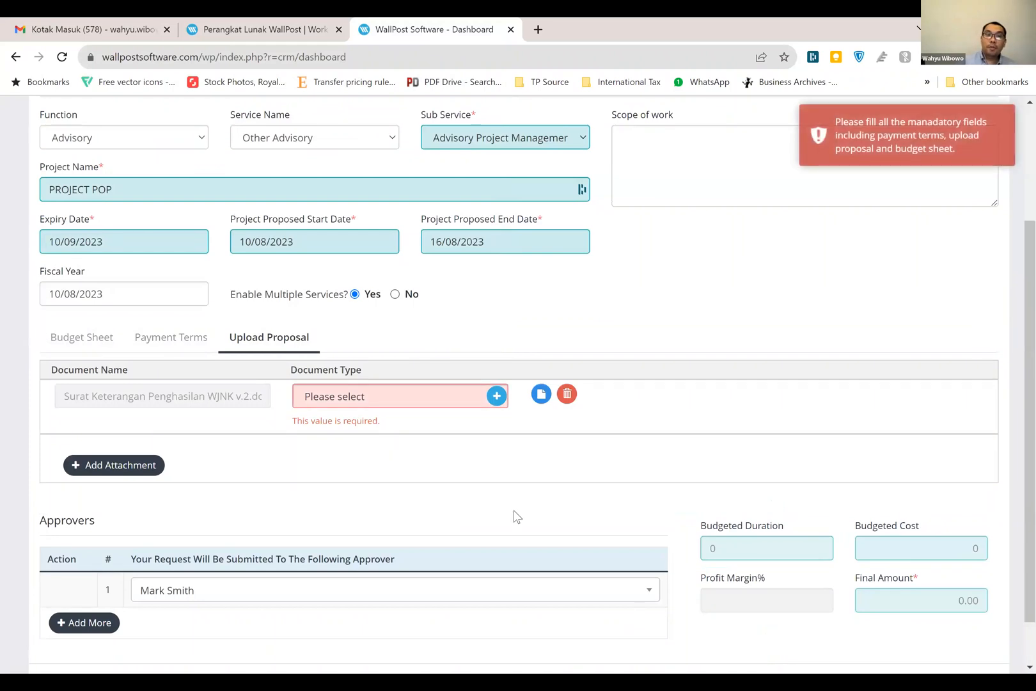
Set the attached file's document type to Engagement Letter and retry sending for approval as a proposal
left_click(426, 399)
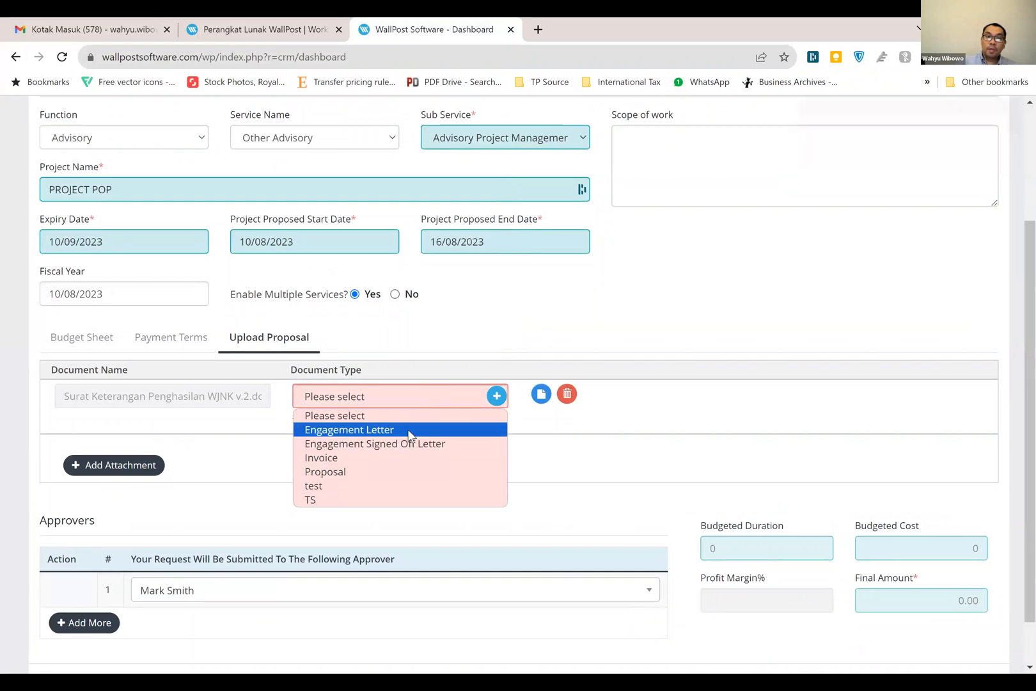
key("Return")
left_click(714, 668)
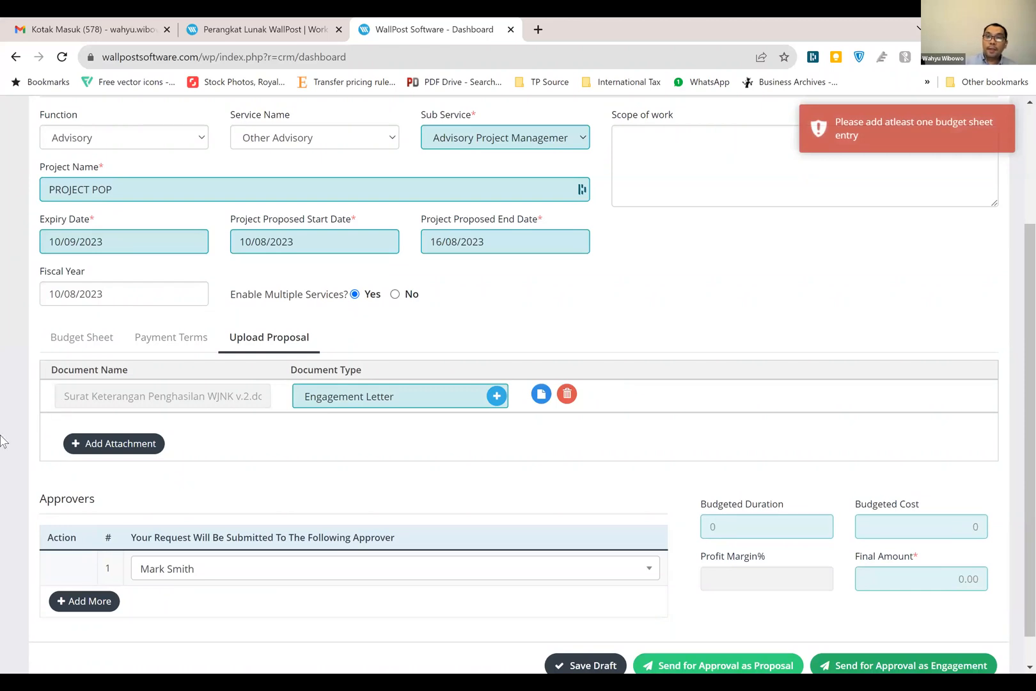
Change the Finance Officer resource's end date to 16/08/2023 in the budget sheet and save the designing activity
left_click(101, 343)
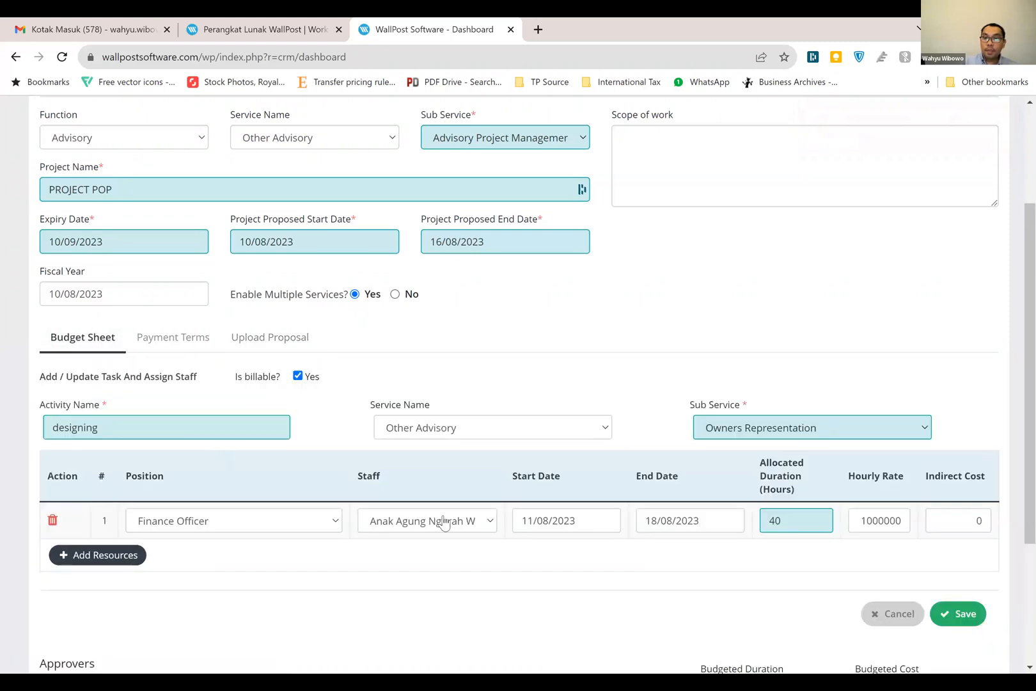
left_click(964, 615)
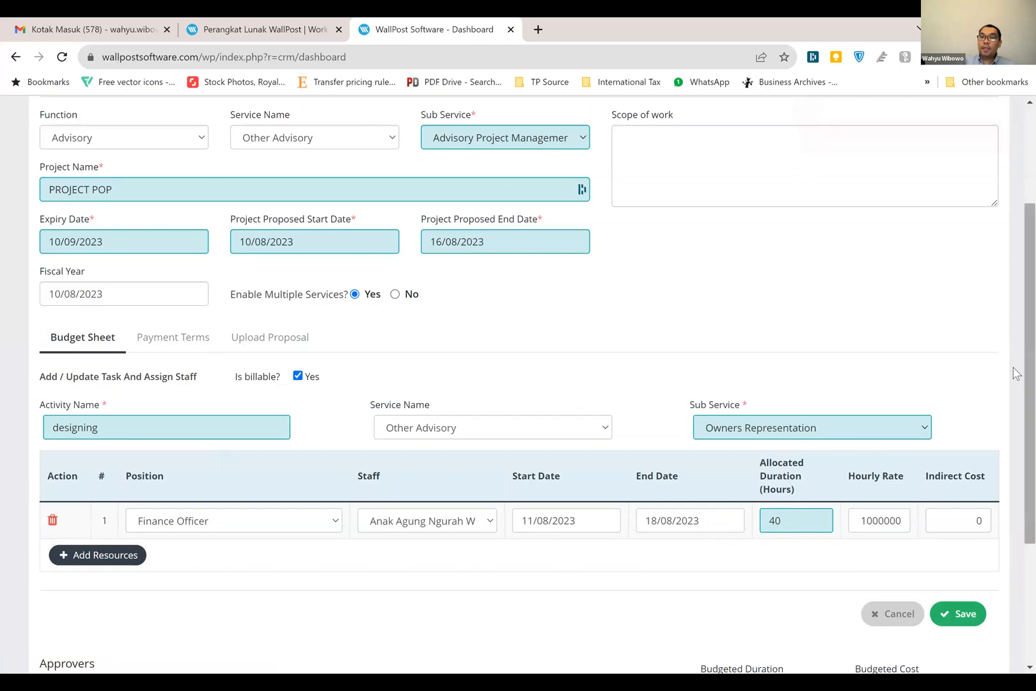
scroll(1016, 347, "up", 1)
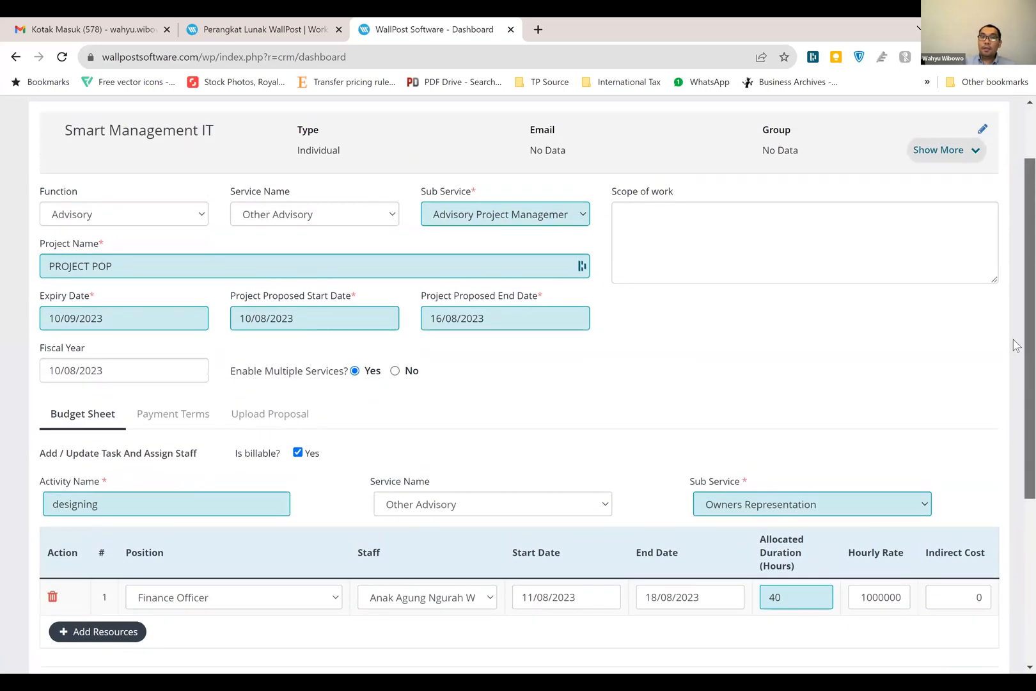
scroll(1014, 361, "down", 1)
left_click(685, 540)
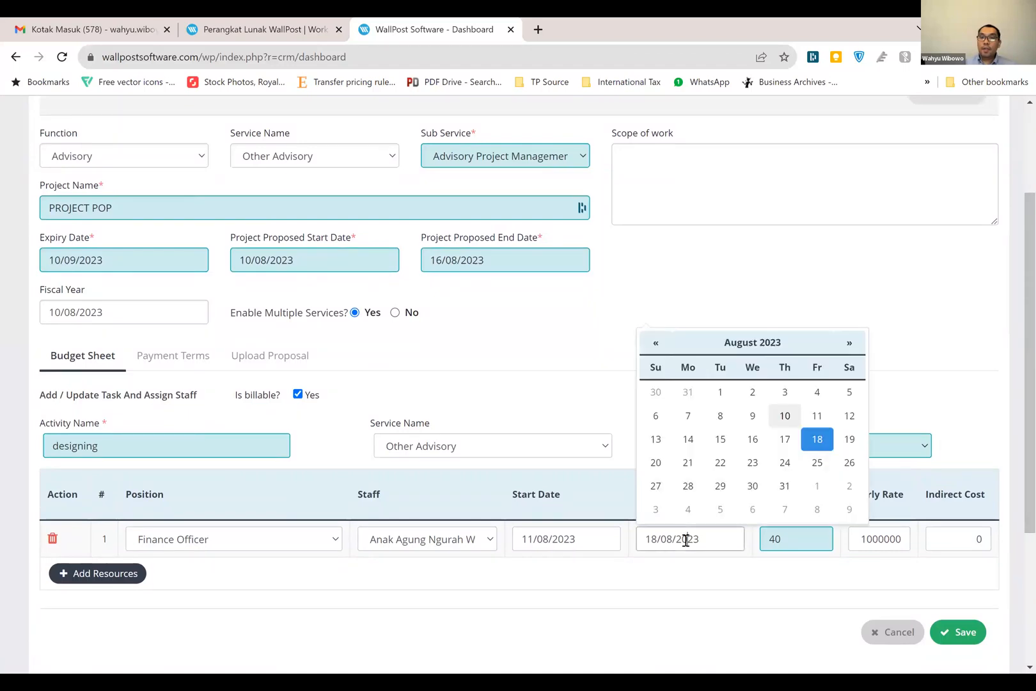
left_click(753, 439)
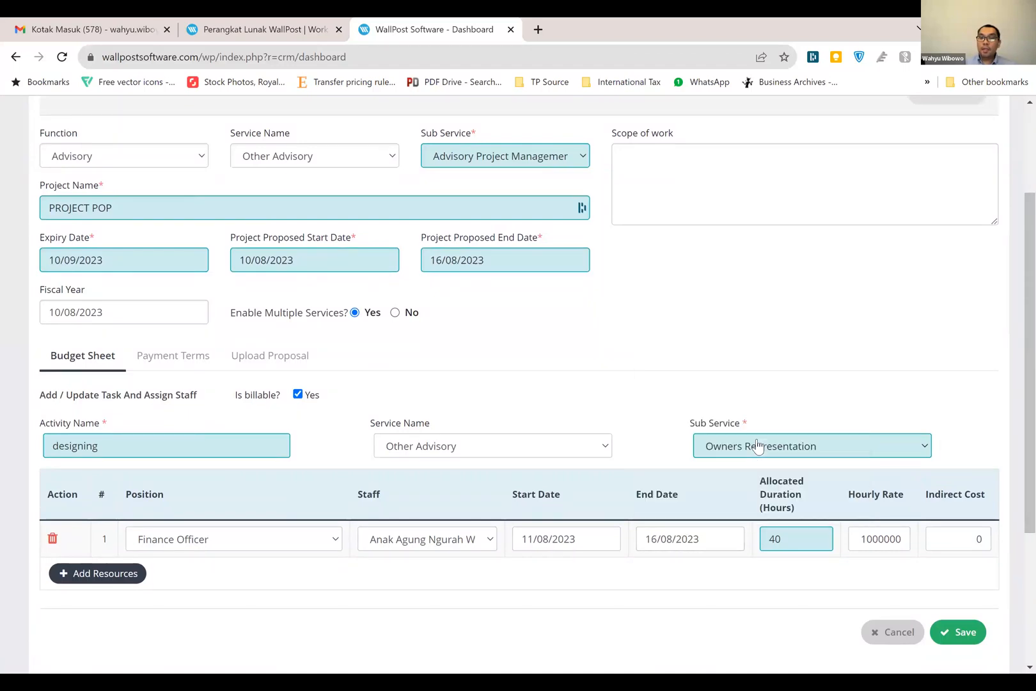
left_click(957, 633)
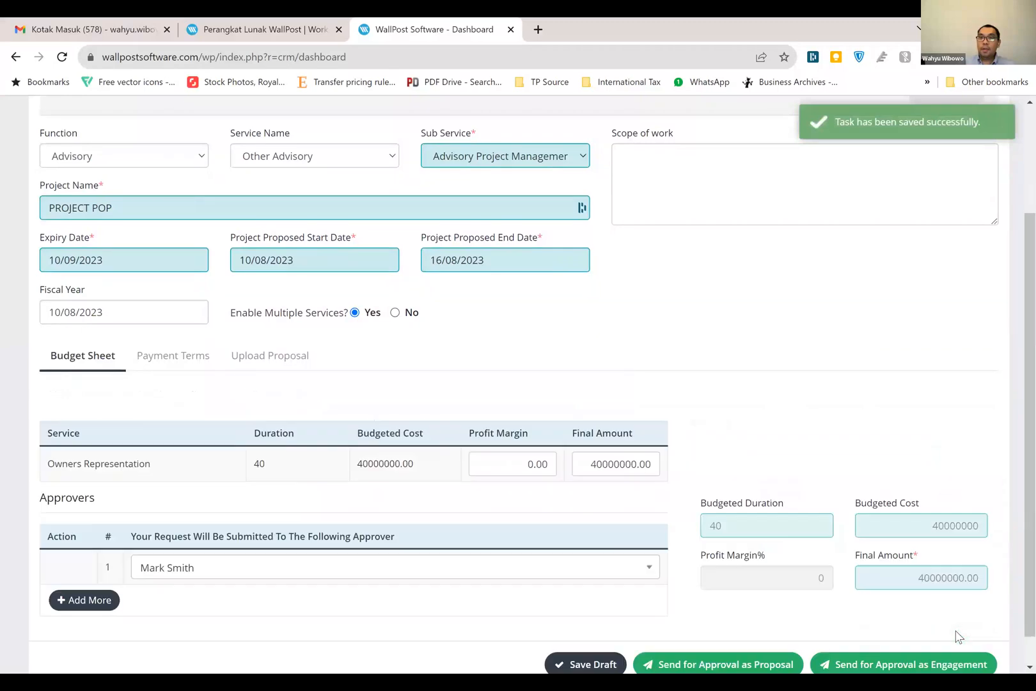
Set the proposal's expiry date to 10/08/2023 and send it for approval as a proposal
scroll(1015, 419, "down", 2)
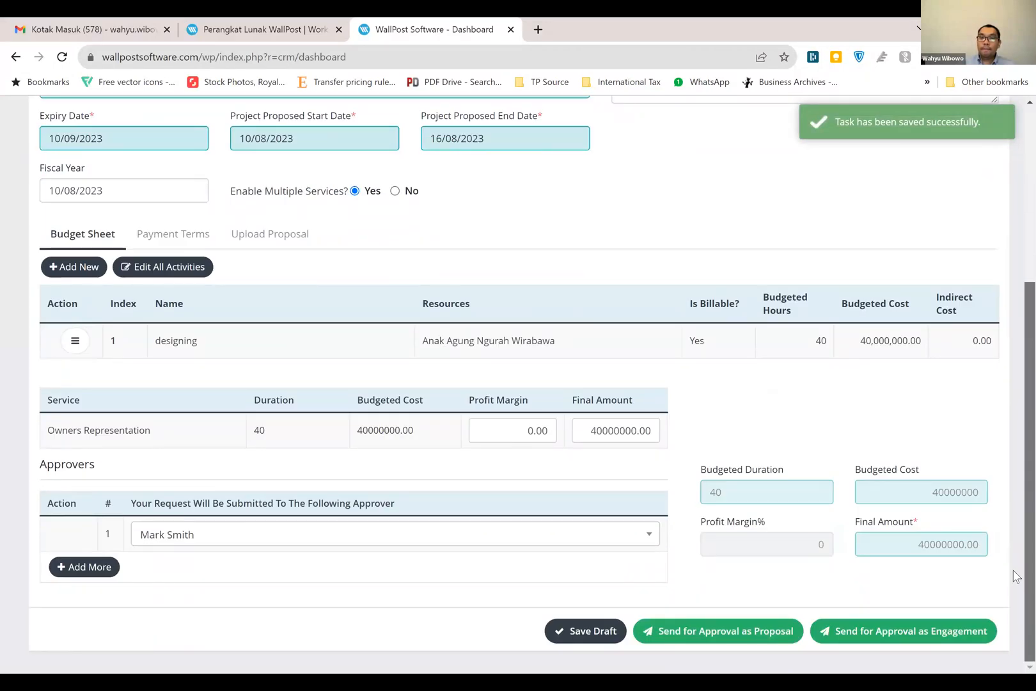
left_click(768, 633)
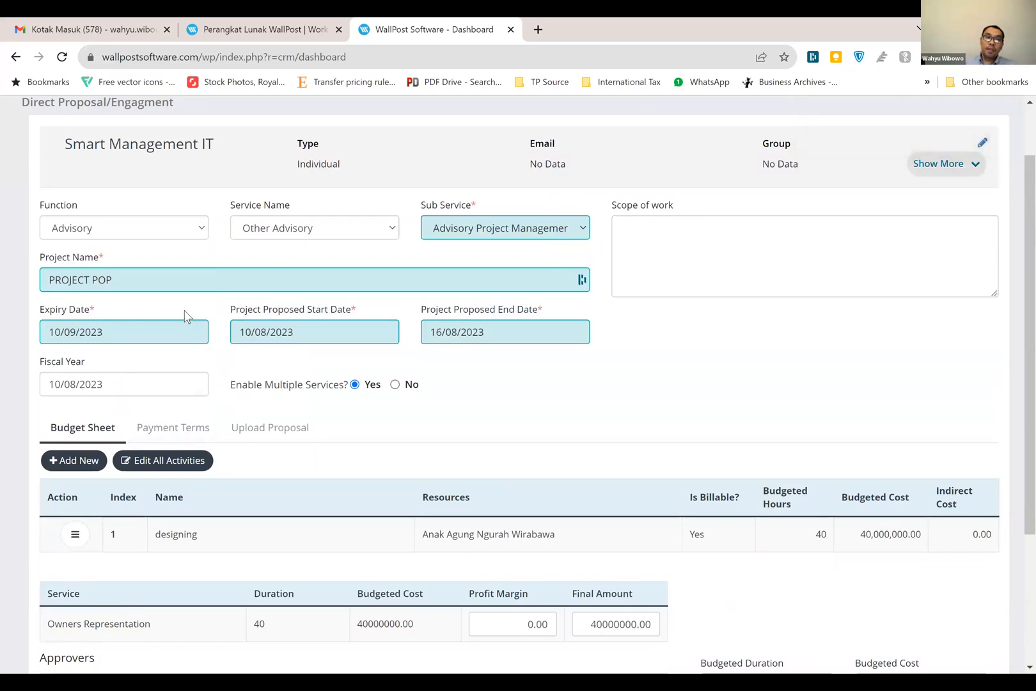
left_click(165, 339)
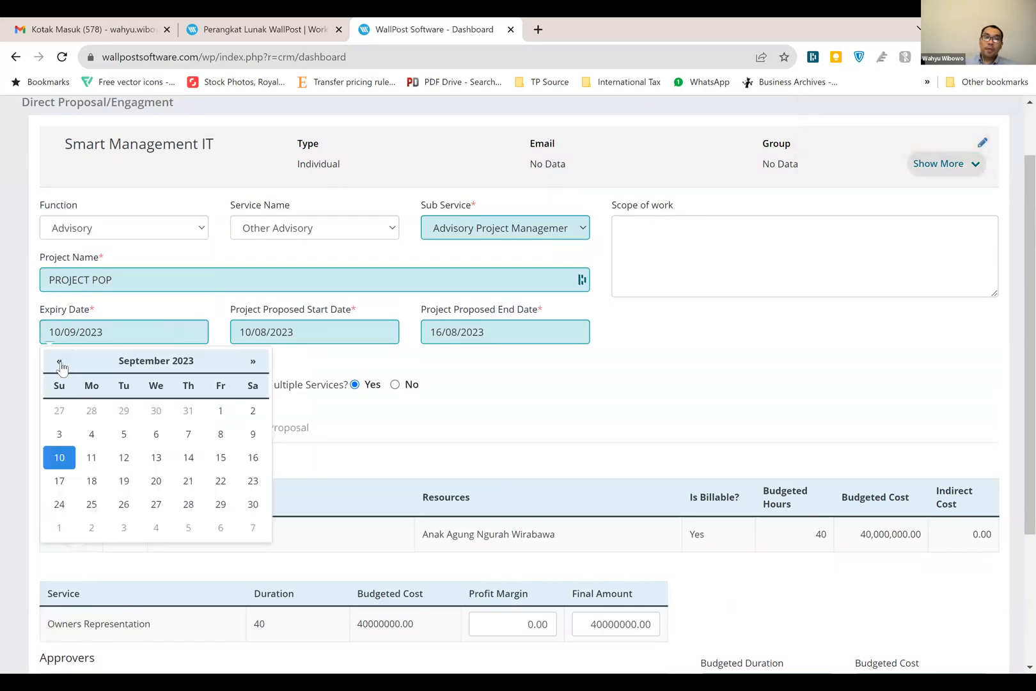
left_click(59, 361)
left_click(189, 434)
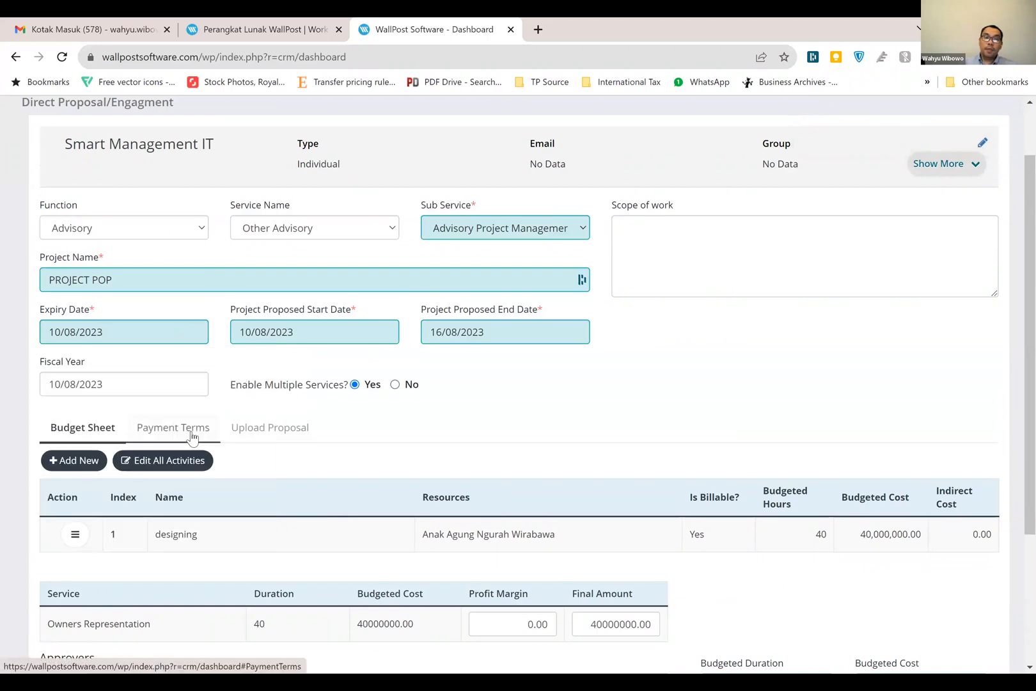
scroll(575, 512, "down", 3)
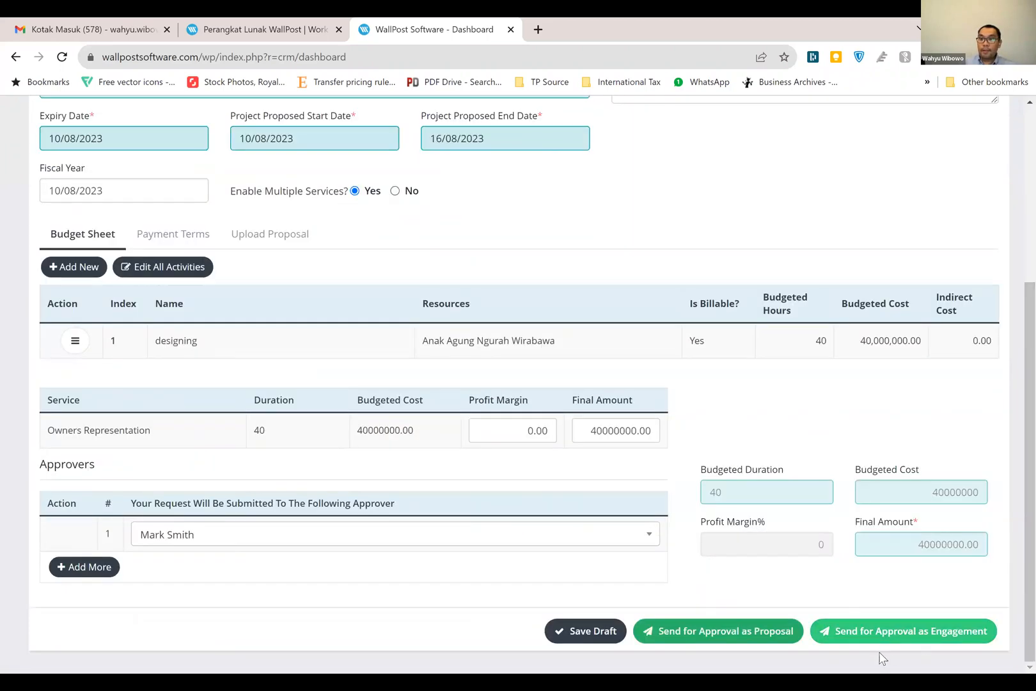
left_click(760, 628)
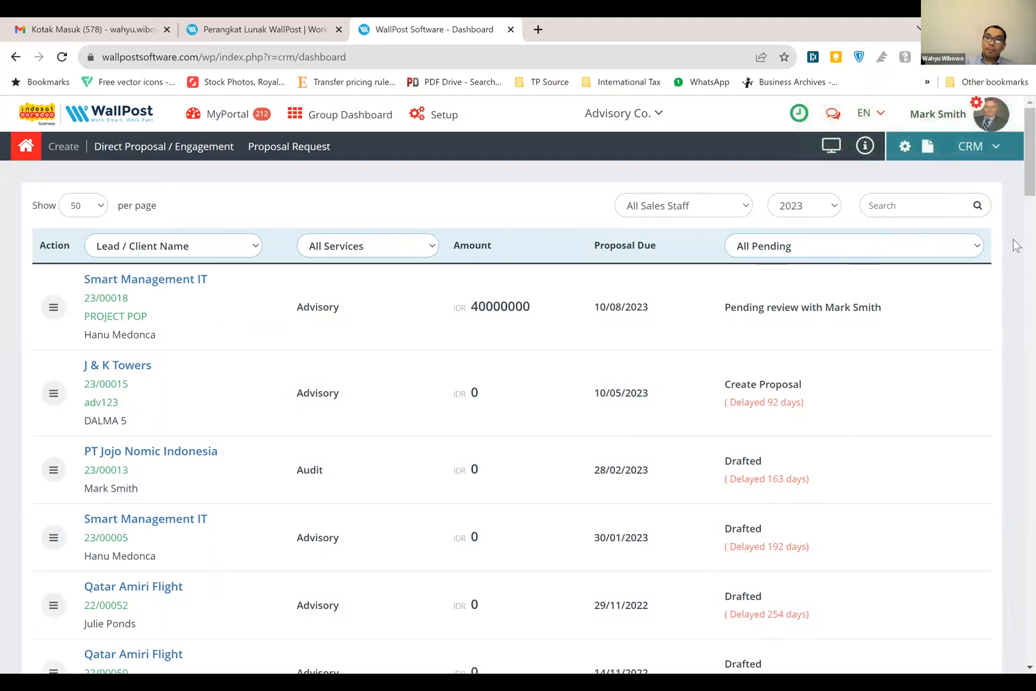
Review the CRM list of pending proposals and the lead and client names available for filtering it
scroll(1016, 253, "down", 15)
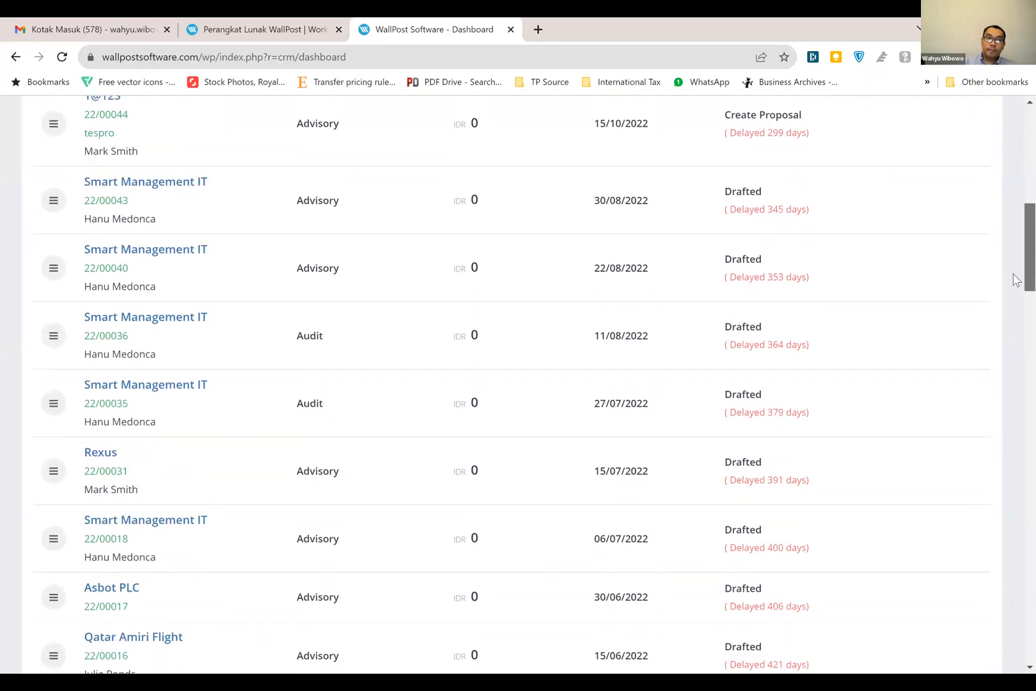
scroll(1016, 331, "down", 14)
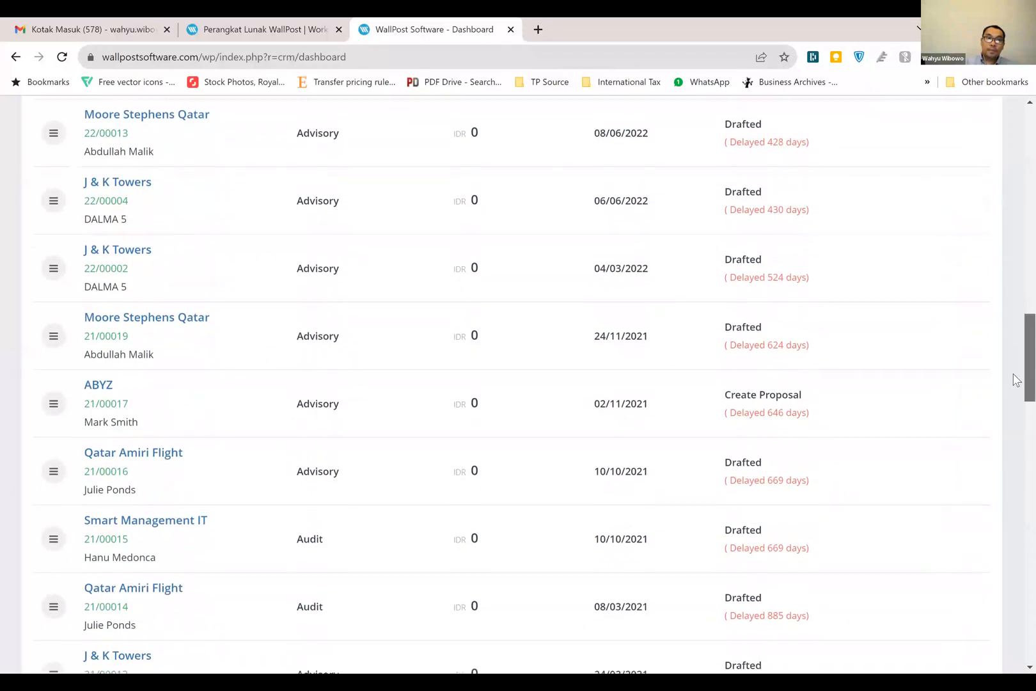
scroll(1015, 474, "down", 16)
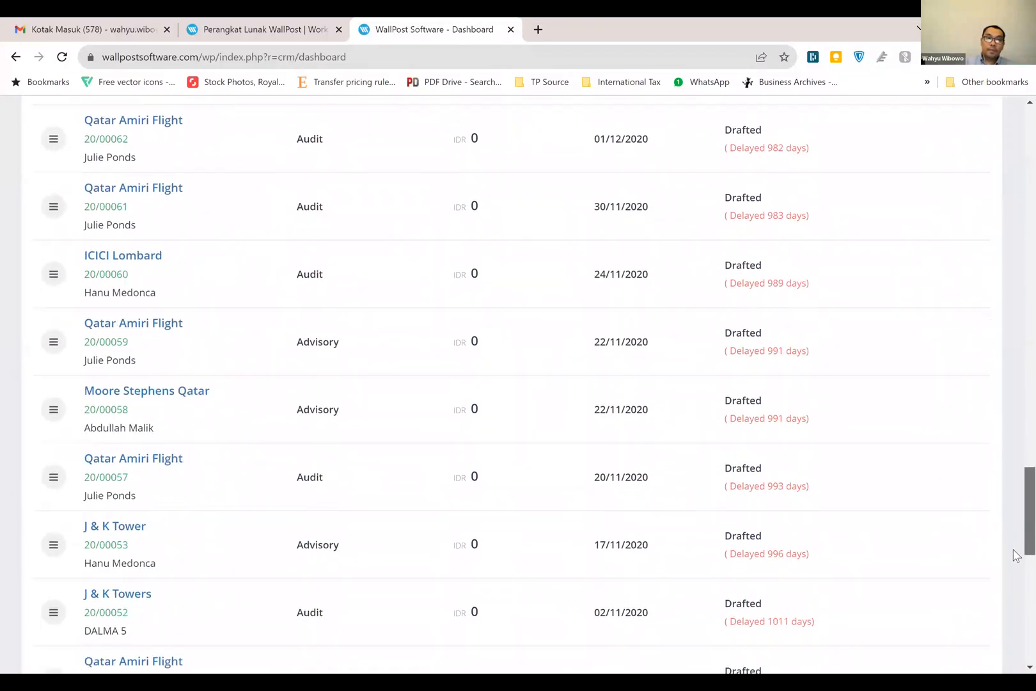
scroll(1016, 655, "down", 2)
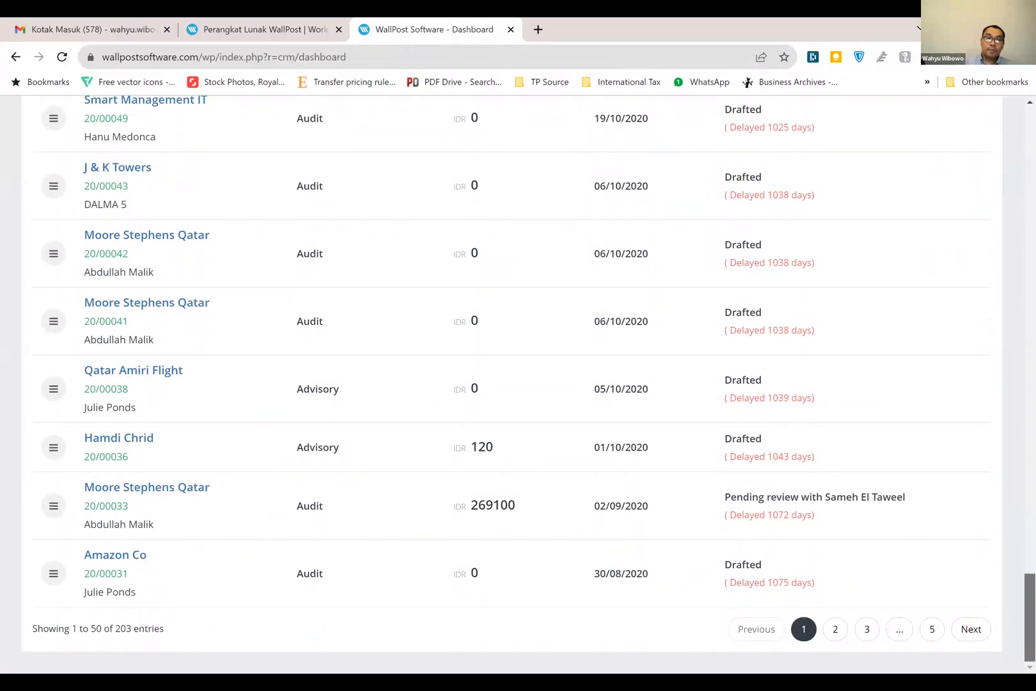
scroll(1016, 346, "up", 20)
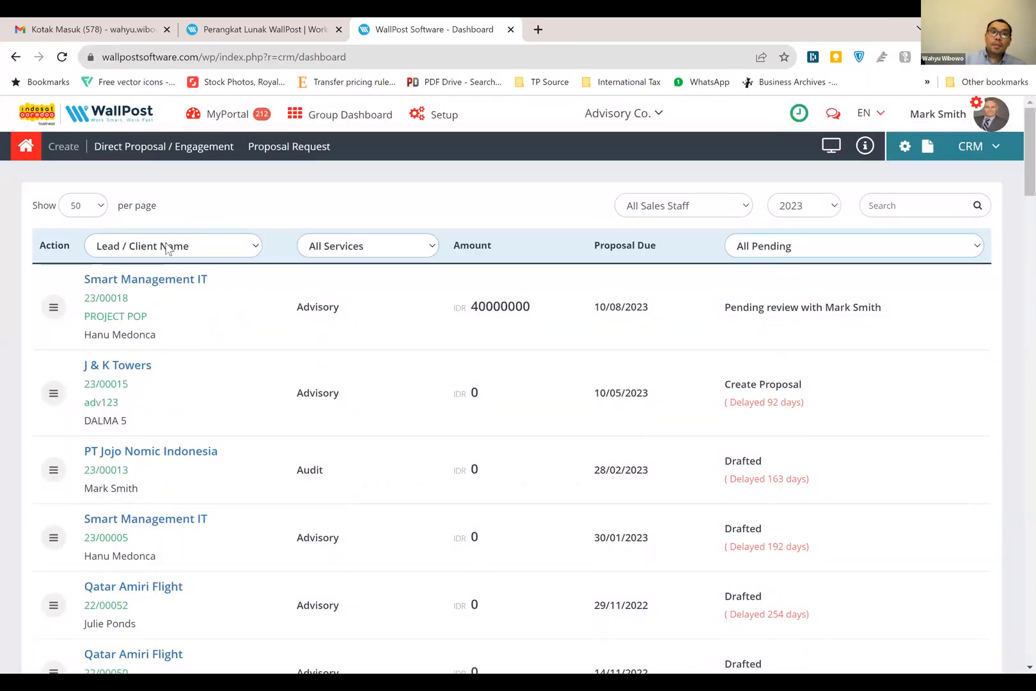
key("alt+Down")
left_click_drag(256, 302, 271, 282)
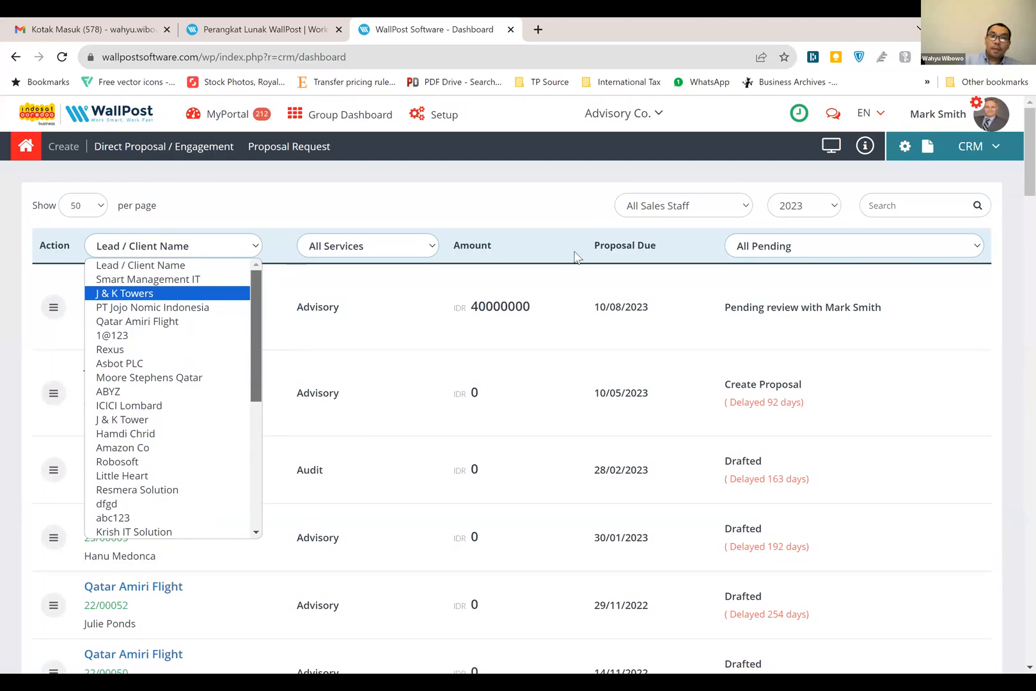
left_click(574, 280)
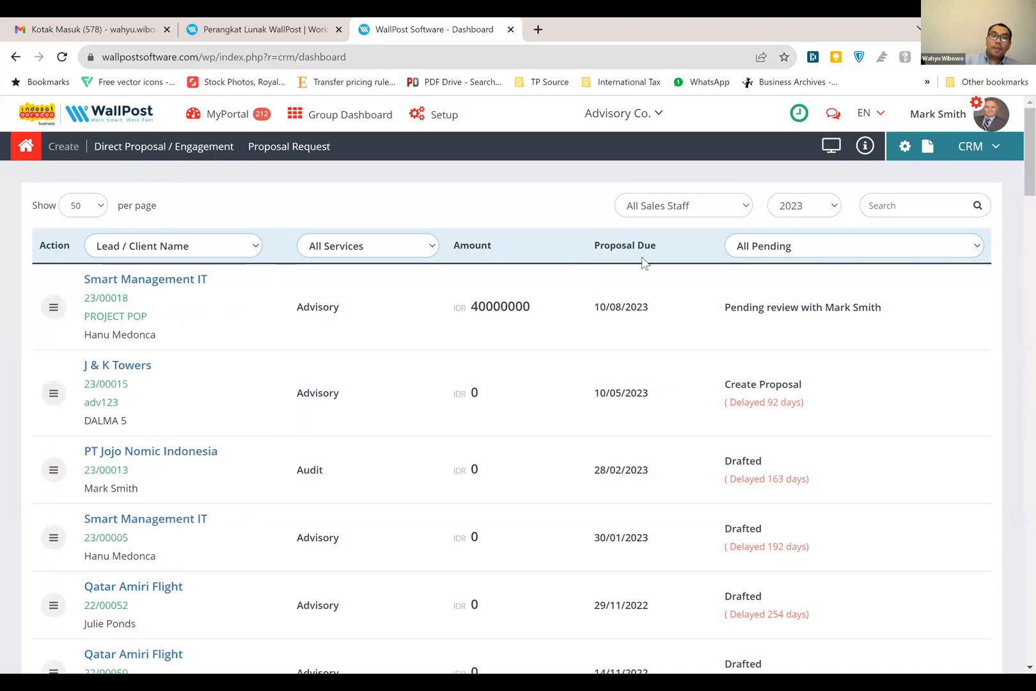
Filter the pending proposals by the Advisory service and look through the filtered list
left_click(411, 249)
left_click(389, 280)
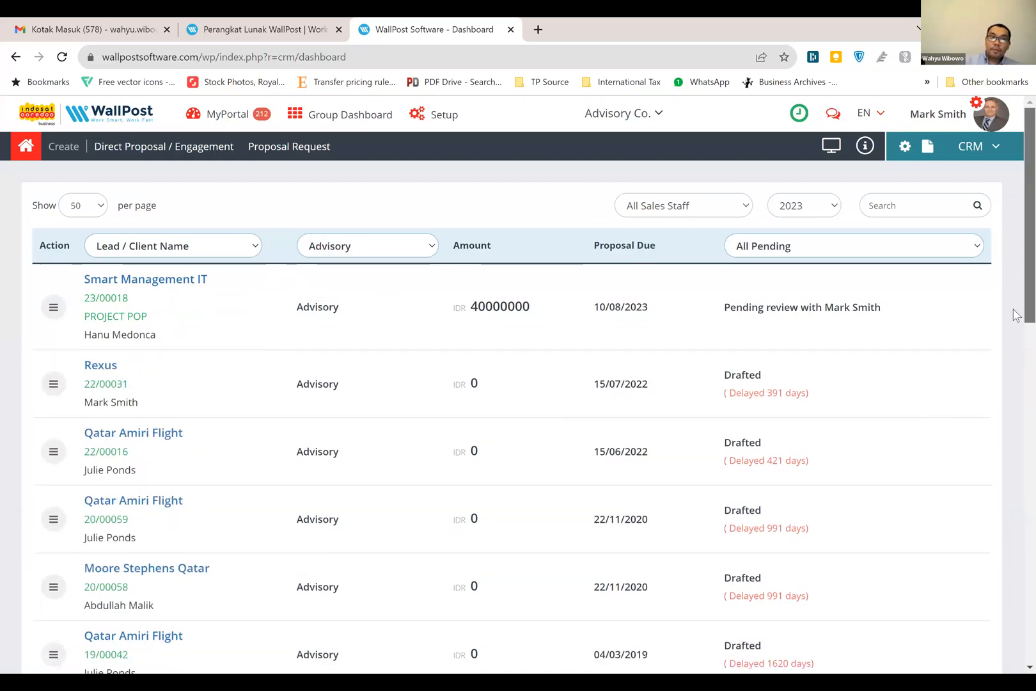
scroll(1014, 396, "down", 5)
scroll(1015, 457, "down", 10)
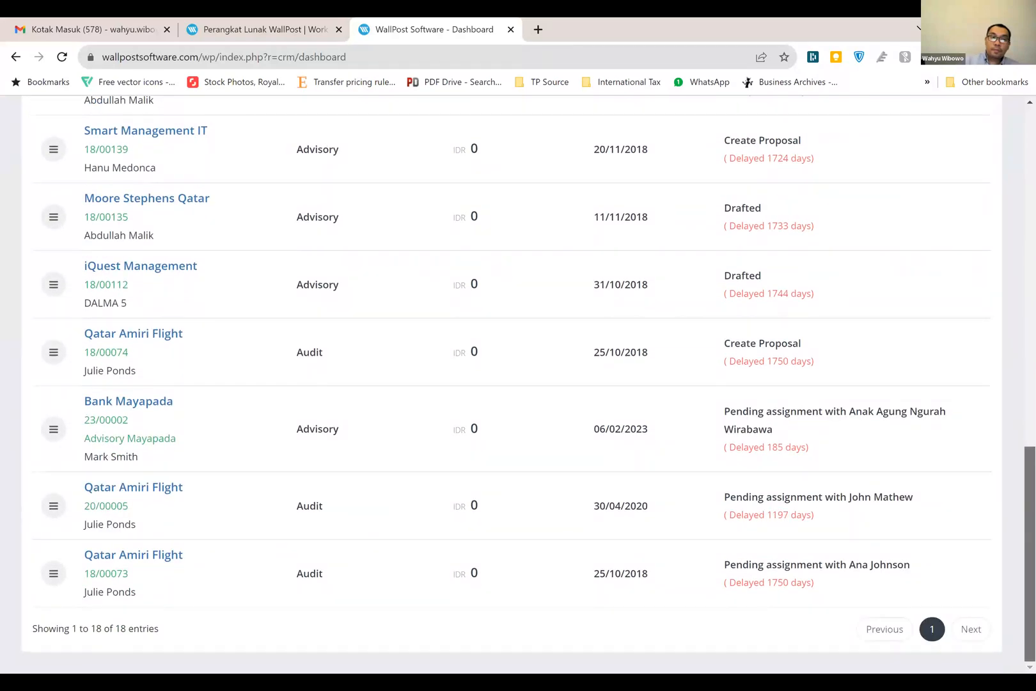
scroll(1010, 606, "up", 6)
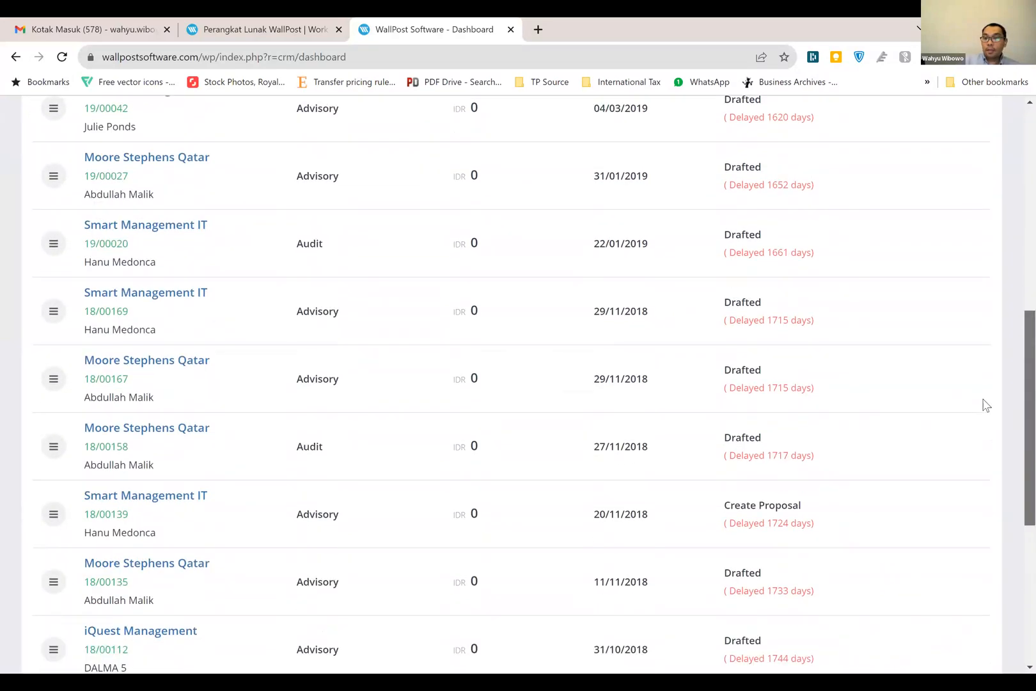
scroll(950, 278, "up", 9)
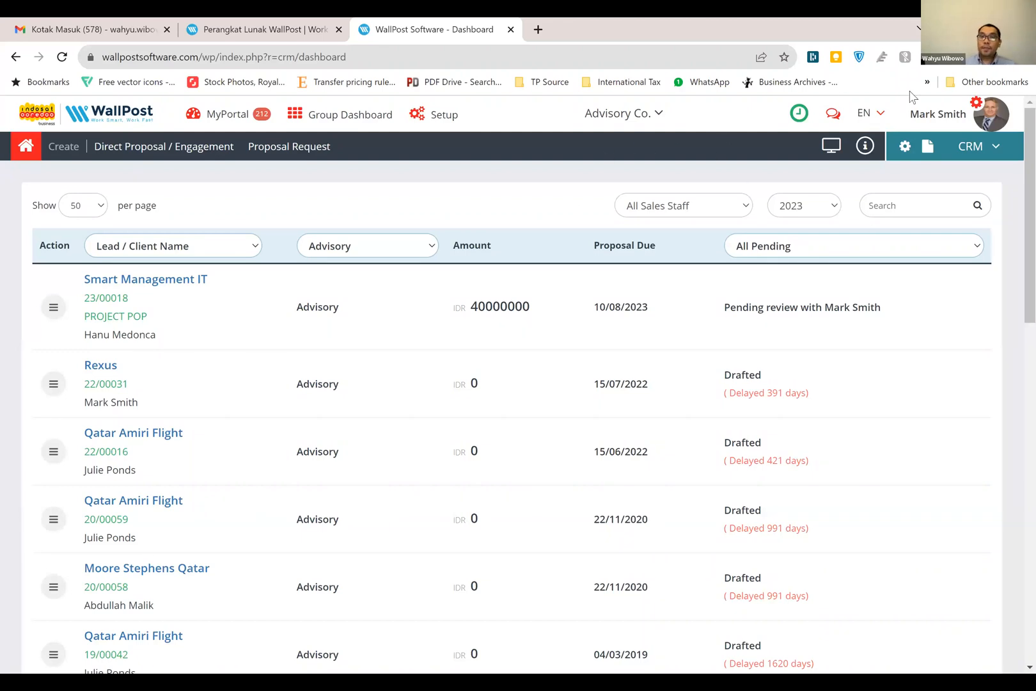
Open MyPortal and review its finance, sales, performance and pending approvals overview
left_click(238, 120)
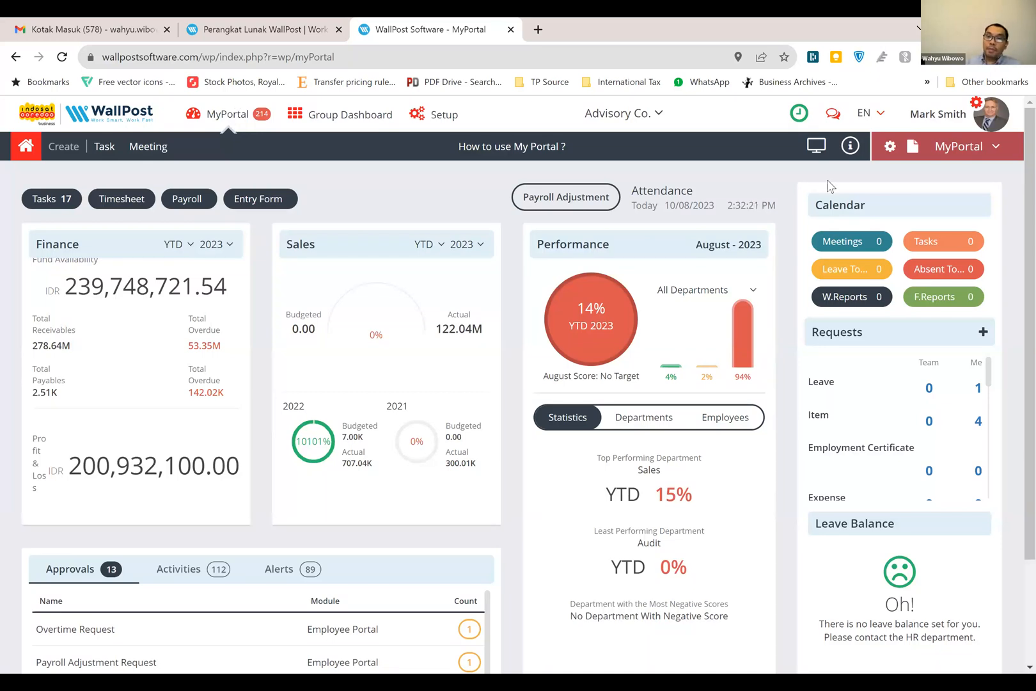
scroll(1013, 221, "down", 2)
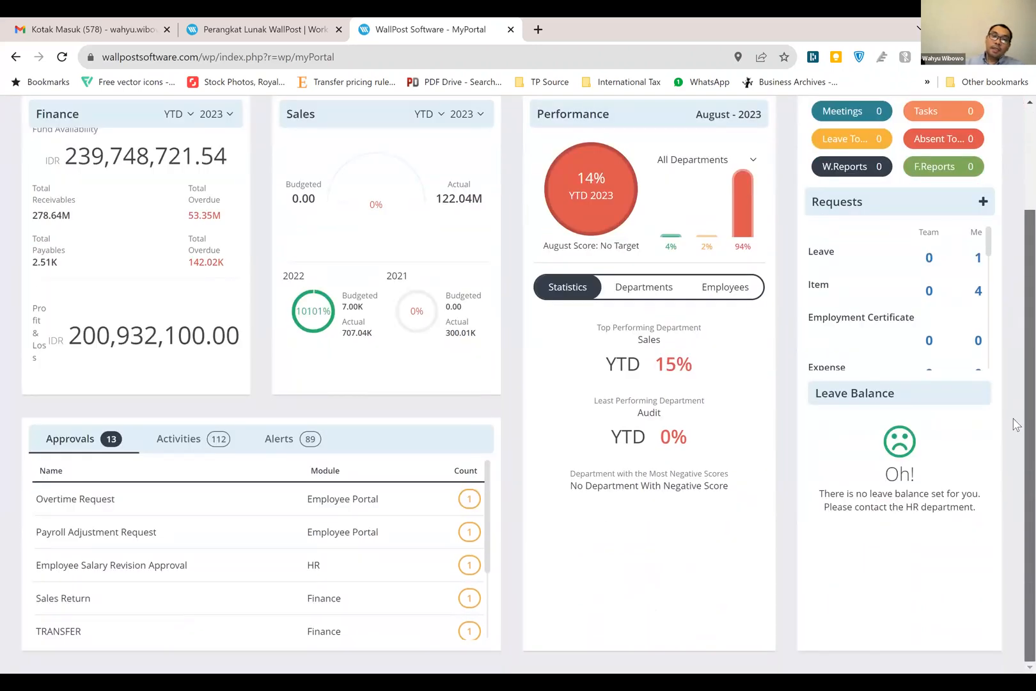
scroll(1016, 288, "up", 1)
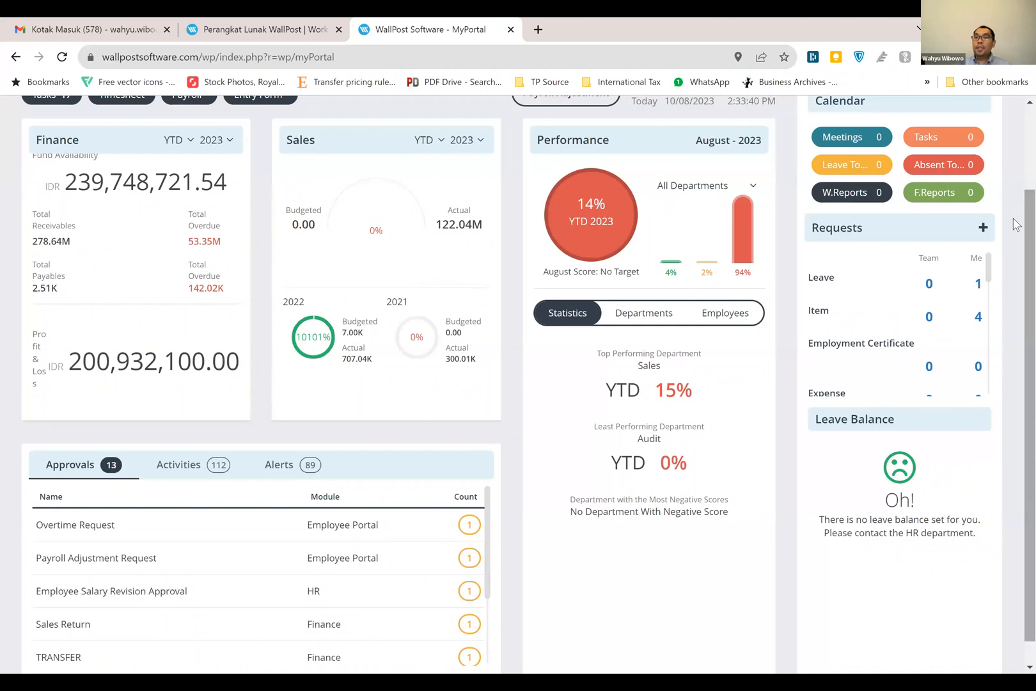
scroll(1016, 195, "up", 2)
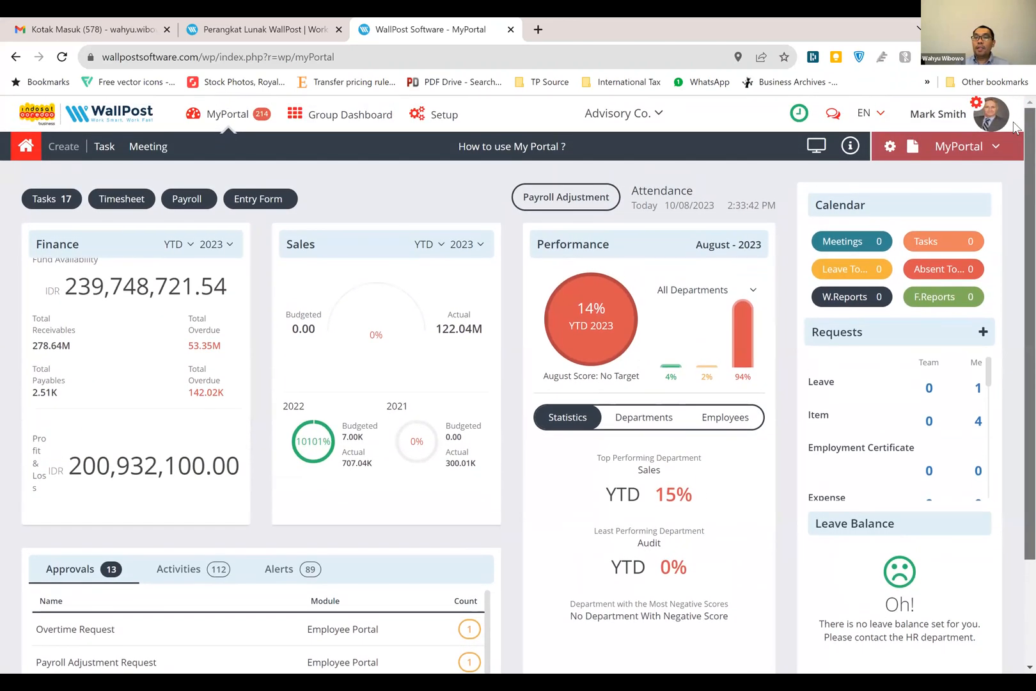